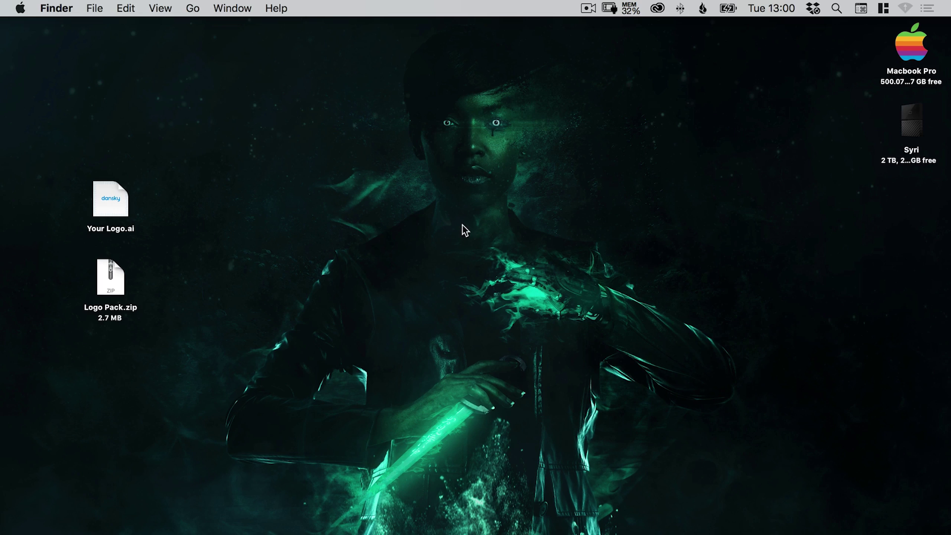
Expand Logo Pack.zip and drag the new Logo Pack folder below the archive.
left_click(109, 283)
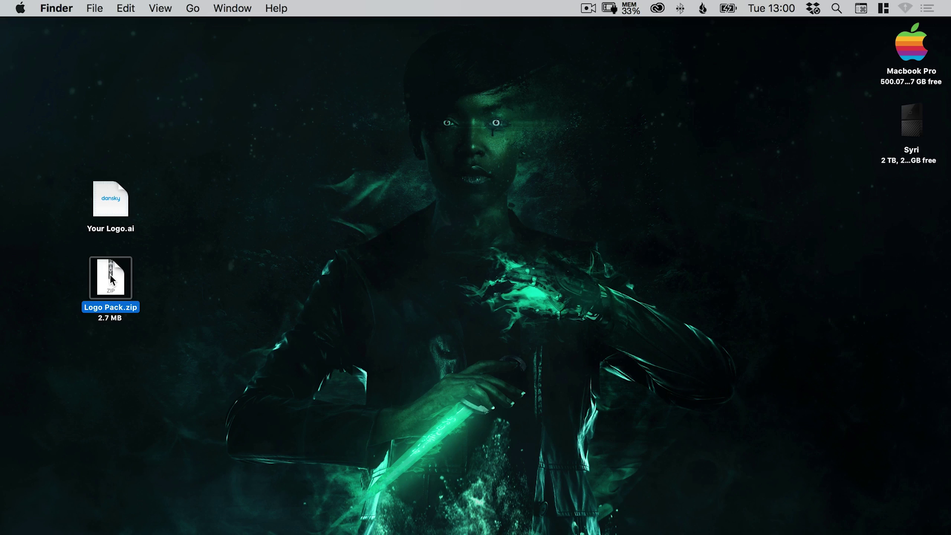
double_click(112, 279)
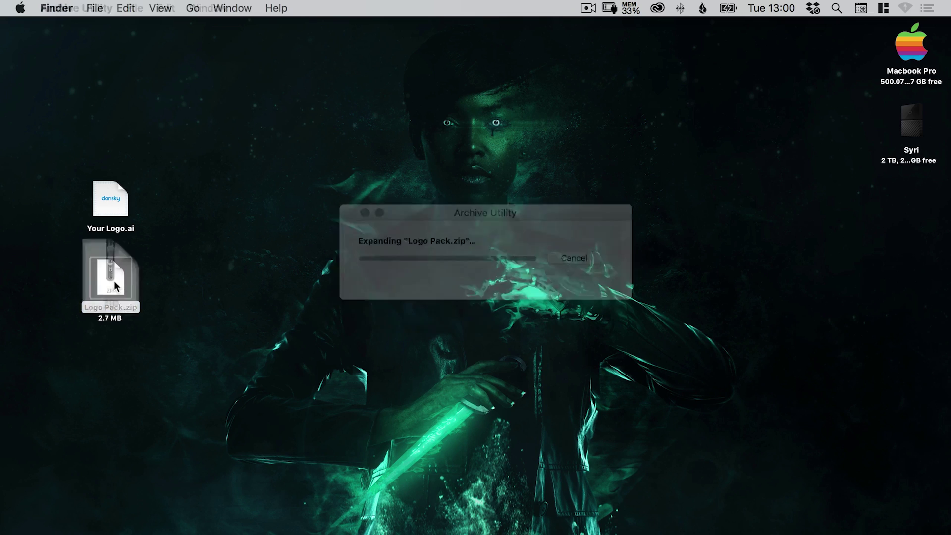
left_click_drag(121, 292, 113, 360)
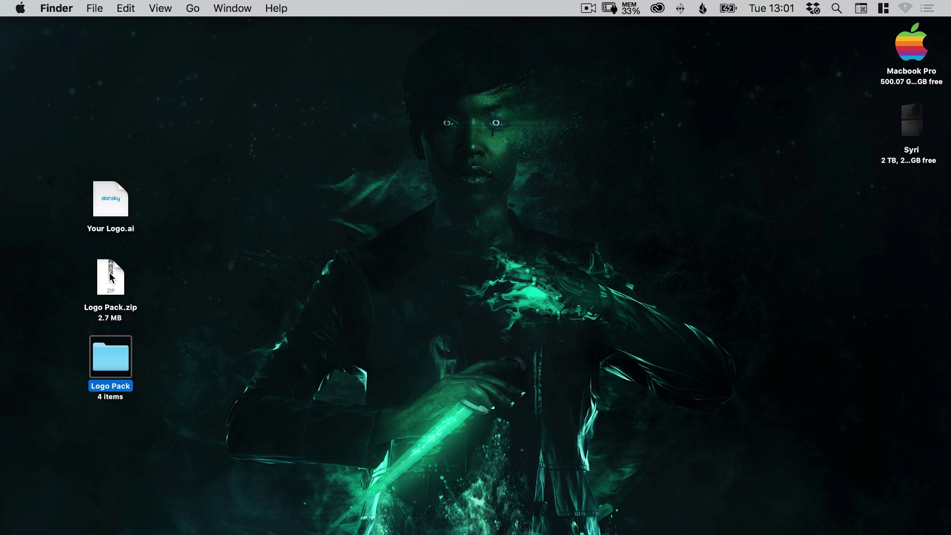
Dismiss the zip's context menu without acting and select the Logo Pack folder.
right_click(112, 277)
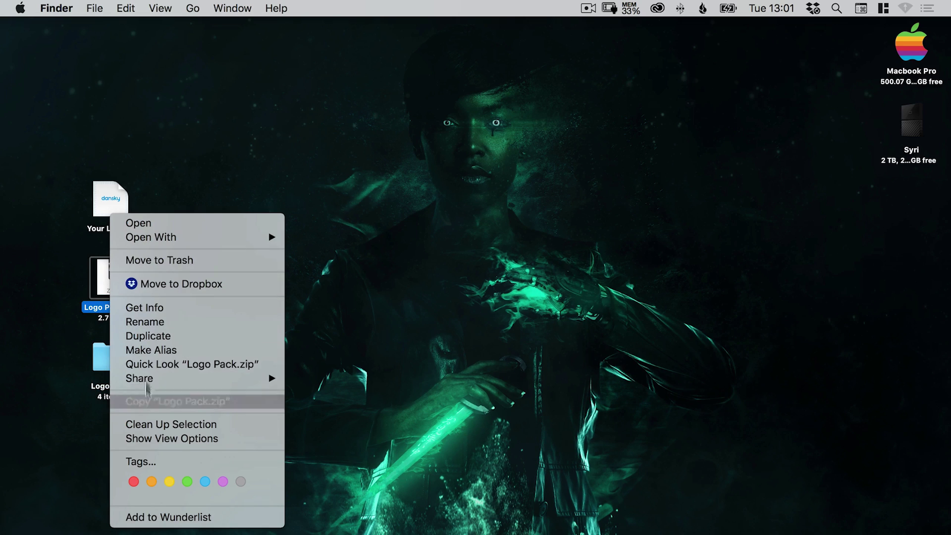
left_click(462, 246)
left_click(460, 248)
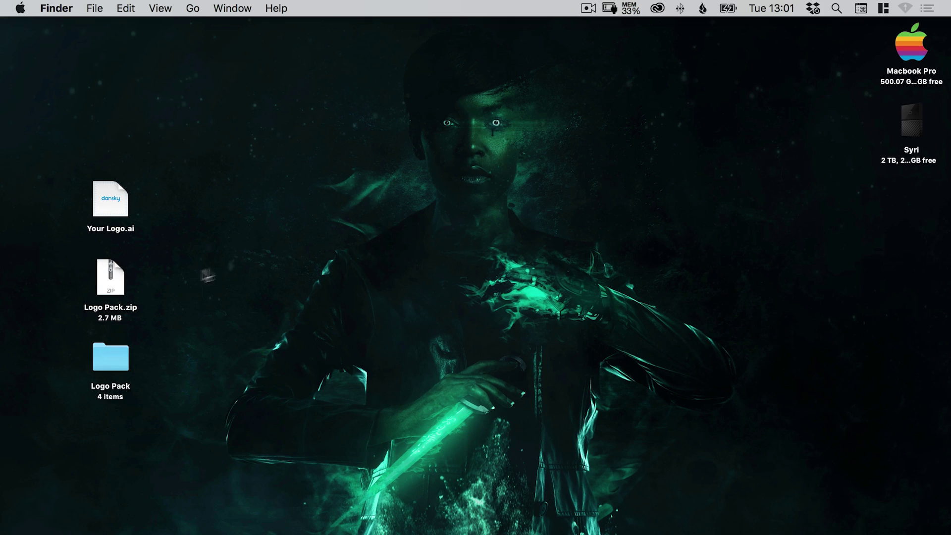
left_click(111, 277)
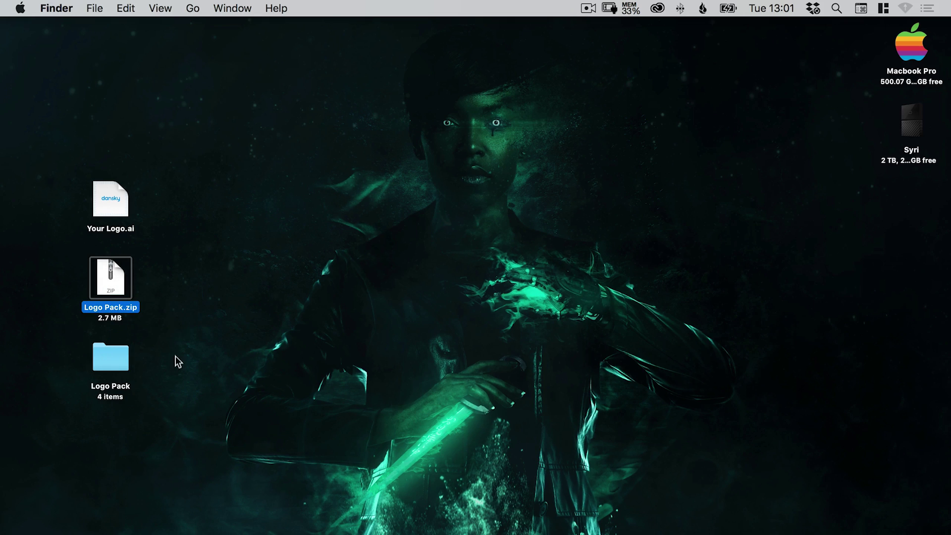
left_click(186, 342)
left_click(116, 360)
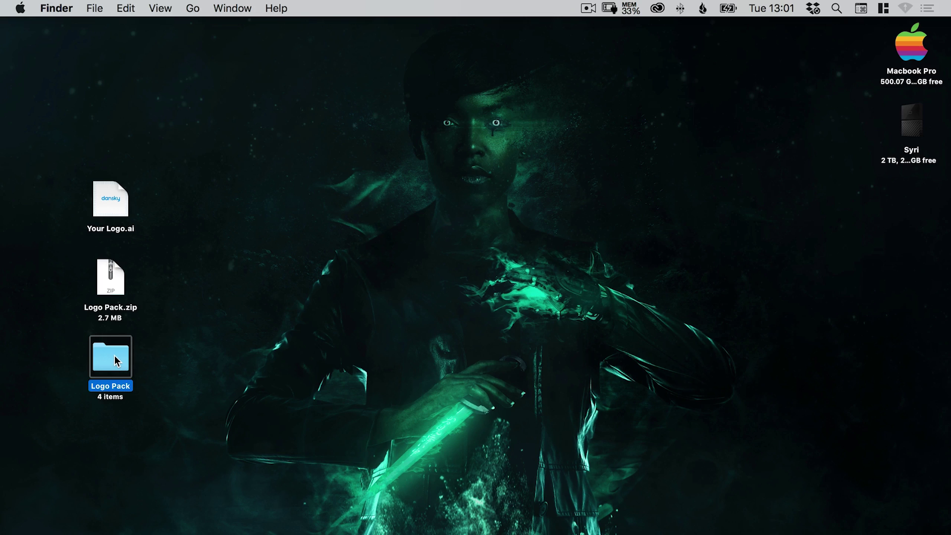
Open the Logo Pack folder, centre its window, and preview Instructions.rtf in Quick Look.
double_click(116, 360)
left_click_drag(466, 92, 566, 109)
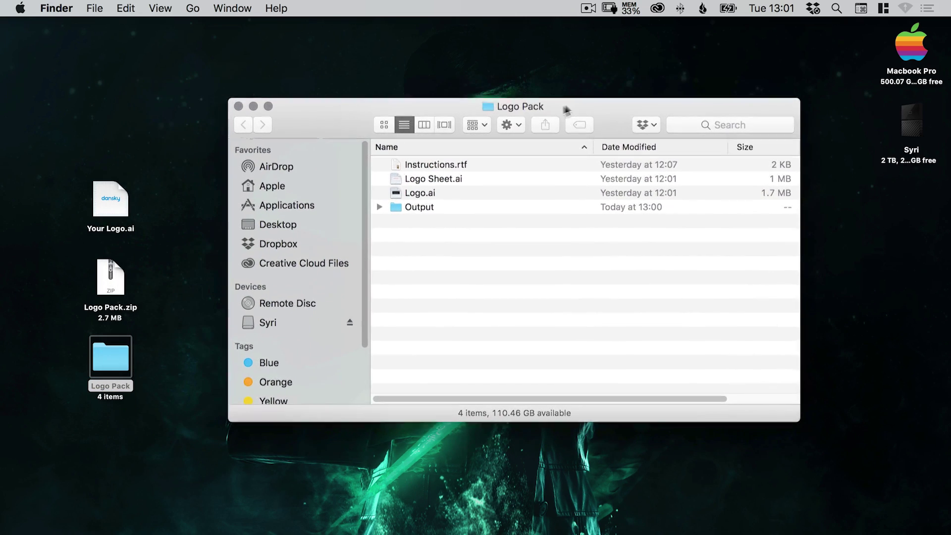
left_click(438, 165)
key("space")
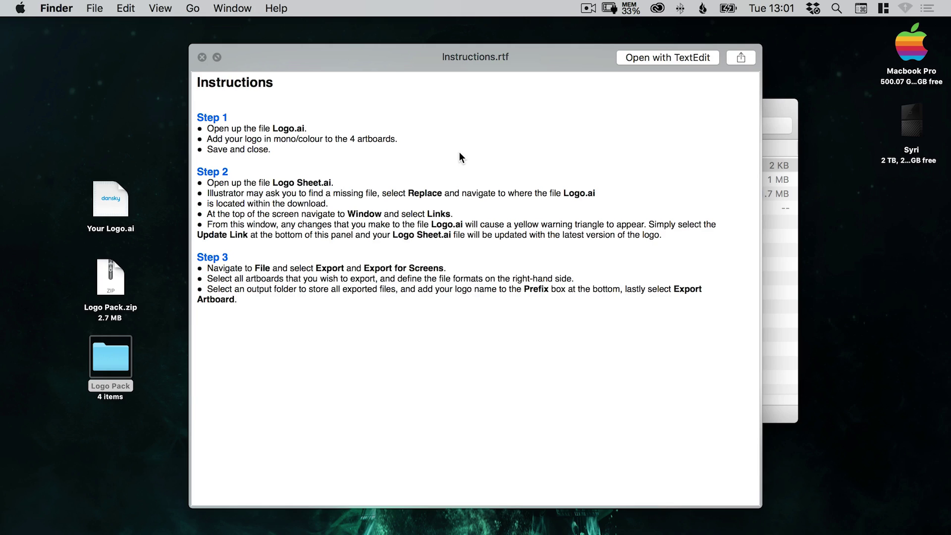
key("space")
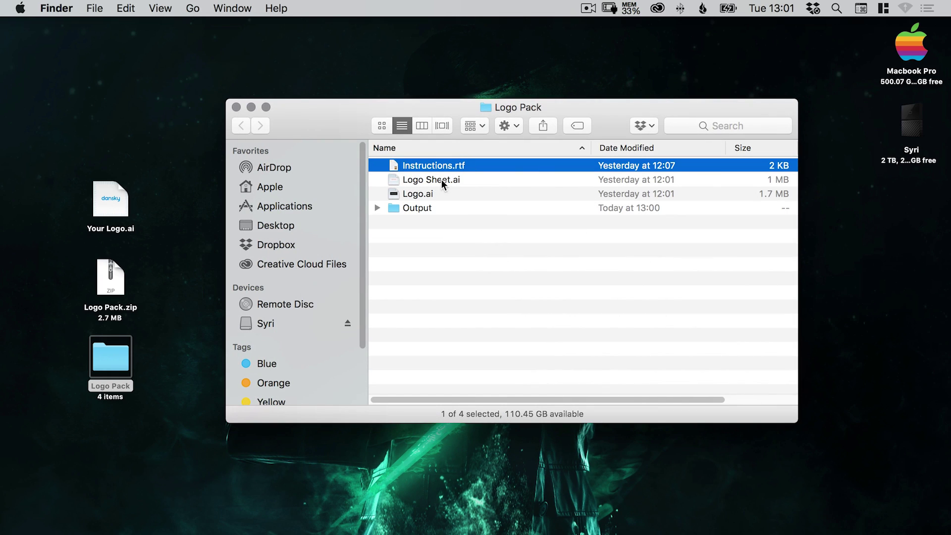
Expand Output to check its Ai, Eps, Jpg, Png and Svg subfolders, then collapse it.
left_click(376, 207)
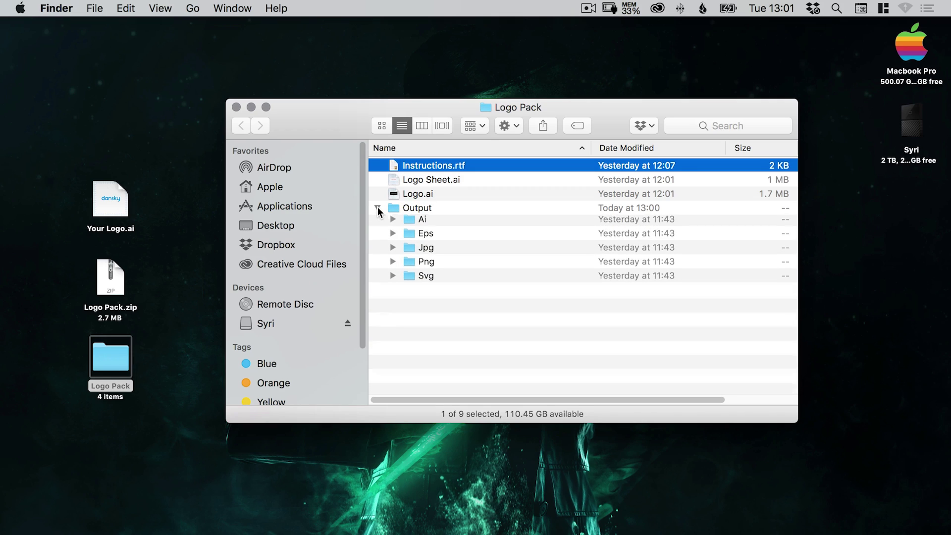
left_click(425, 223)
left_click(424, 236)
left_click(423, 252)
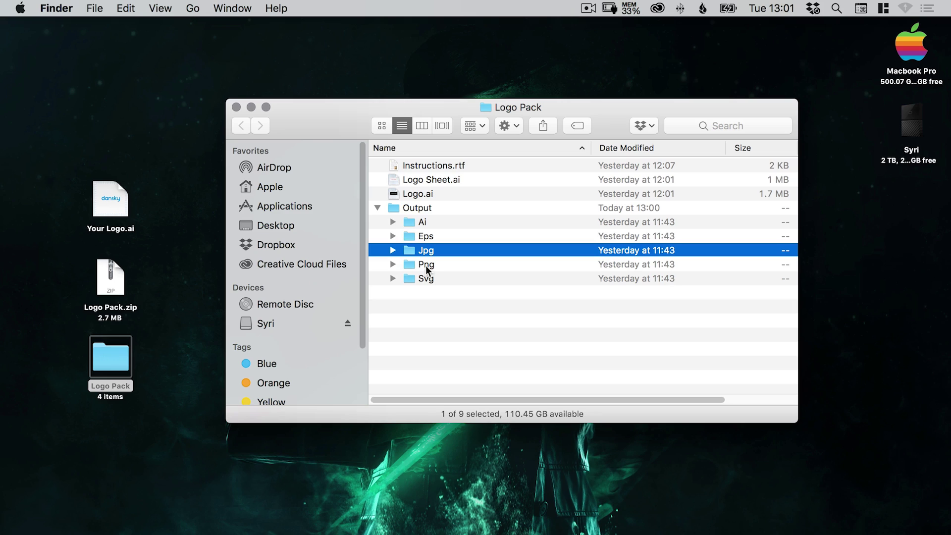
left_click(426, 266)
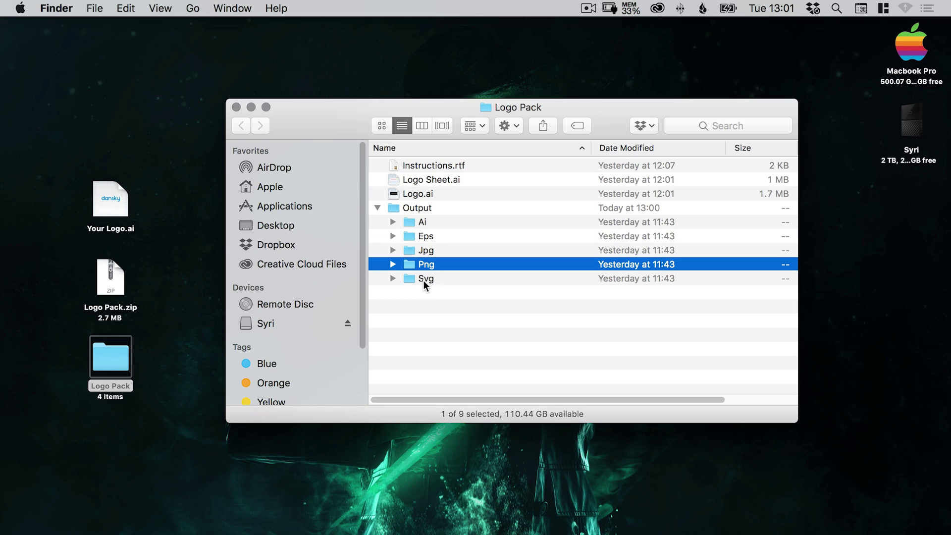
left_click(423, 278)
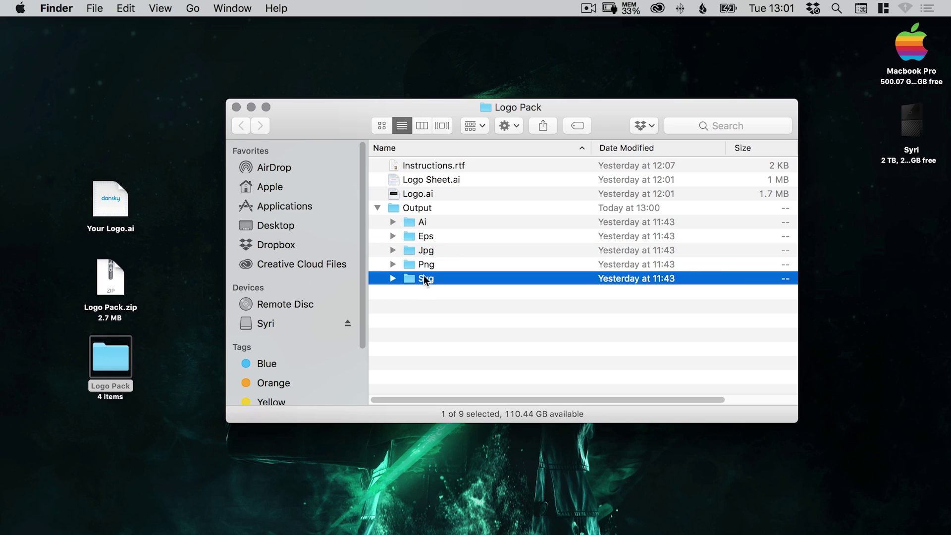
left_click(377, 208)
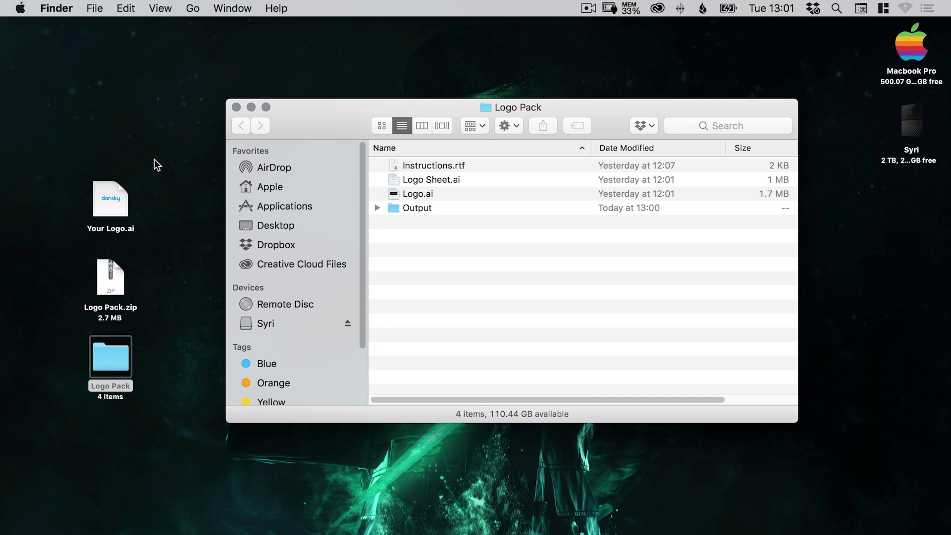
Copy the whole dansky logo from Your Logo.ai, then select Logo.ai back in Finder.
left_click(110, 200)
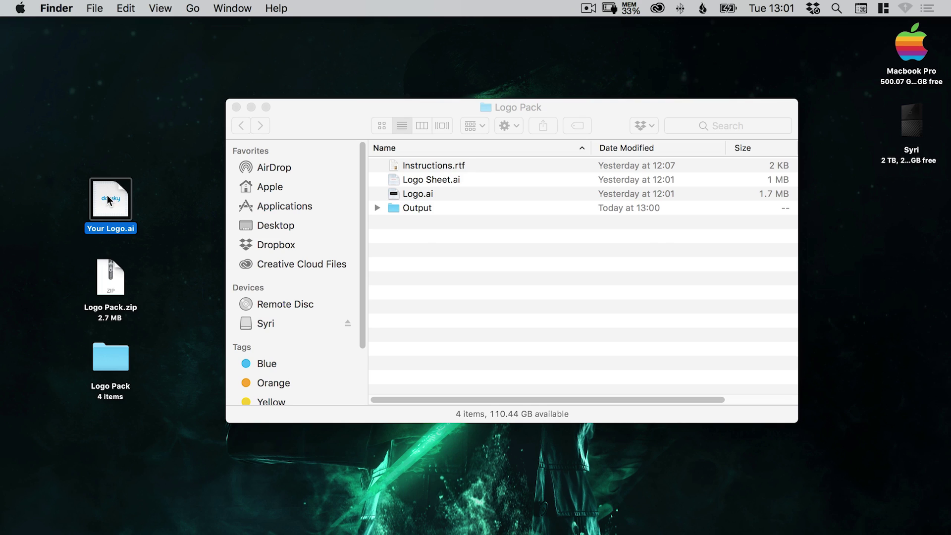
double_click(107, 195)
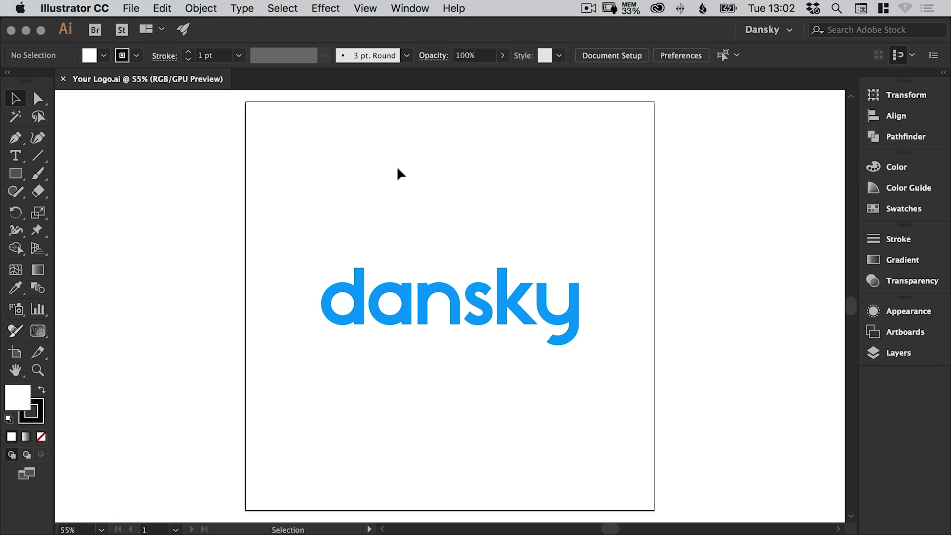
left_click_drag(284, 196, 618, 409)
left_click(161, 8)
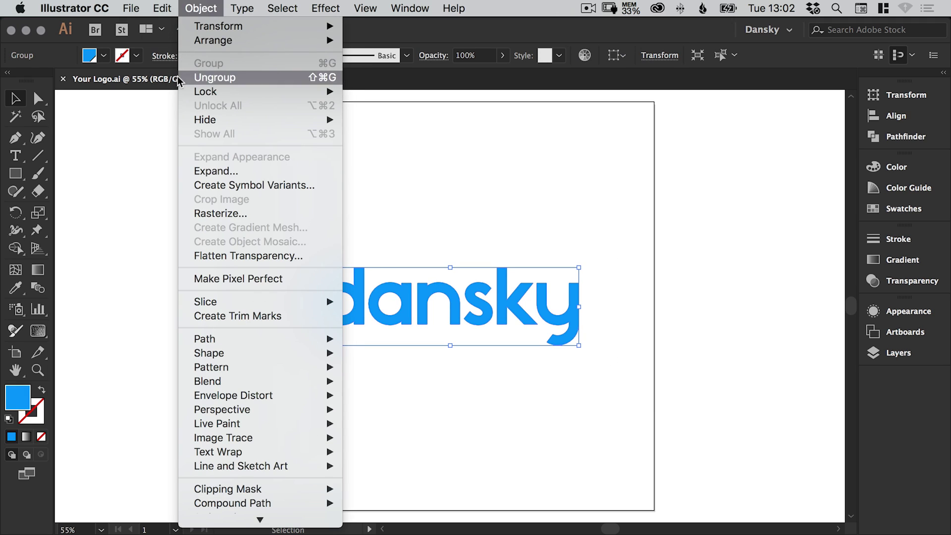
left_click(168, 78)
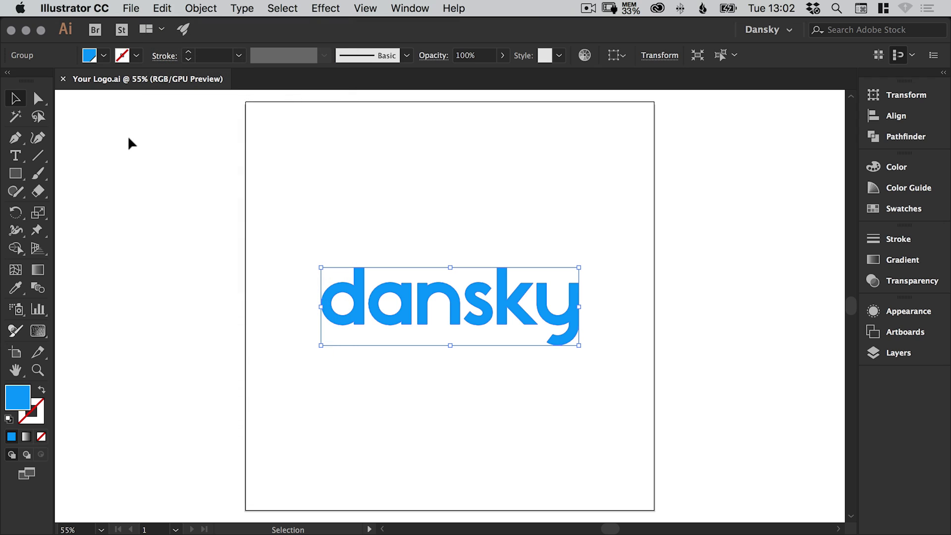
left_click(27, 31)
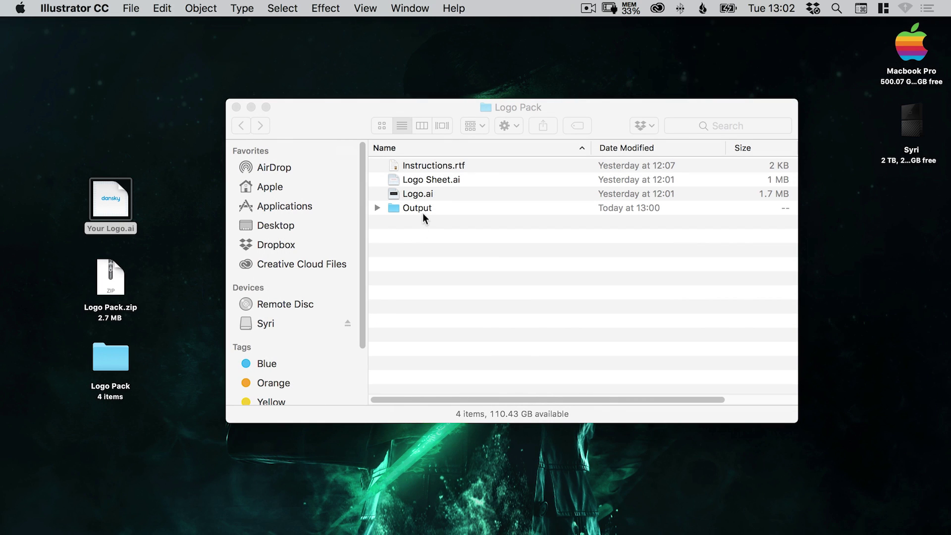
left_click(418, 193)
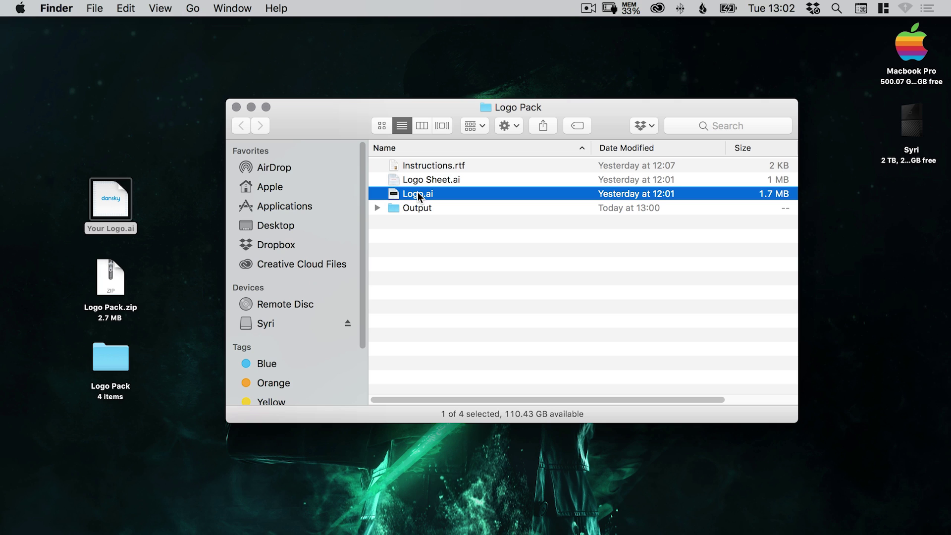
Open Logo.ai in Illustrator and switch its Document Color Mode from CMYK to RGB Color.
double_click(418, 193)
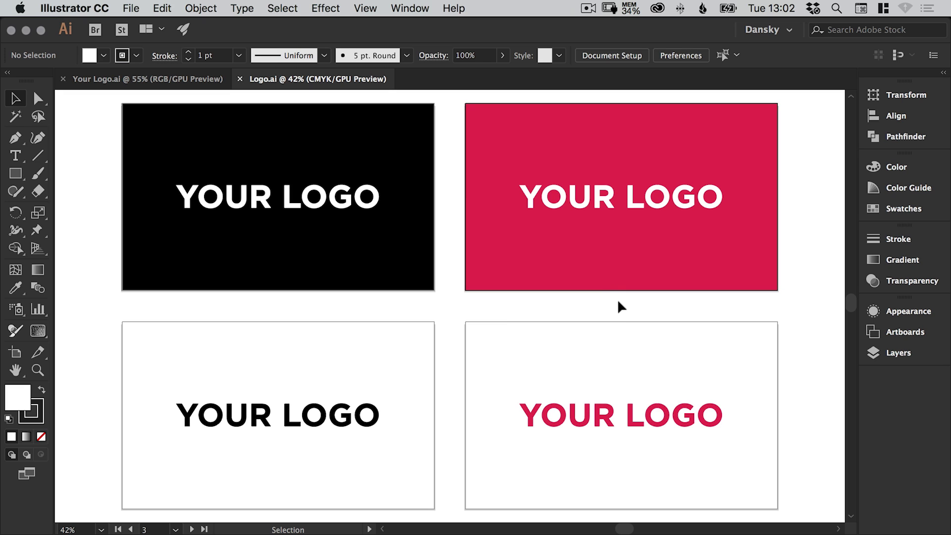
left_click(131, 8)
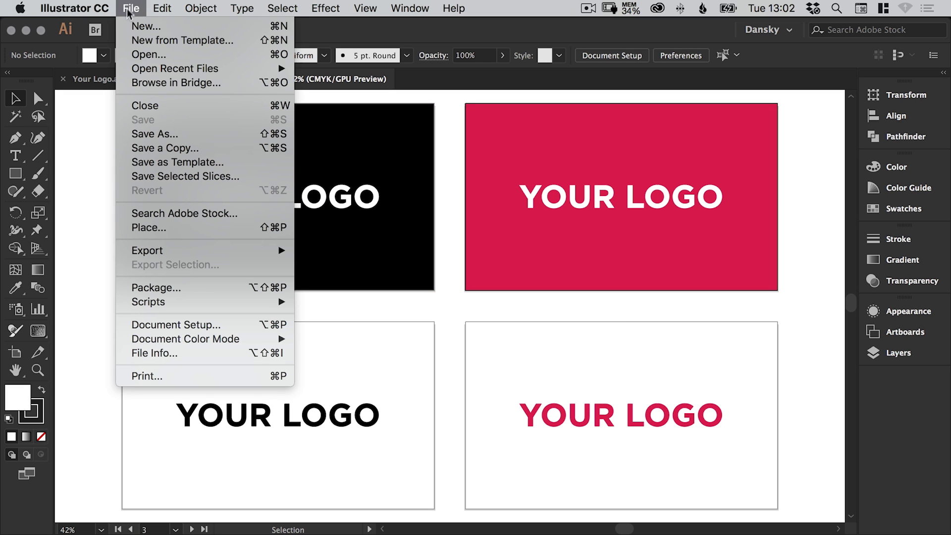
mouse_move(214, 342)
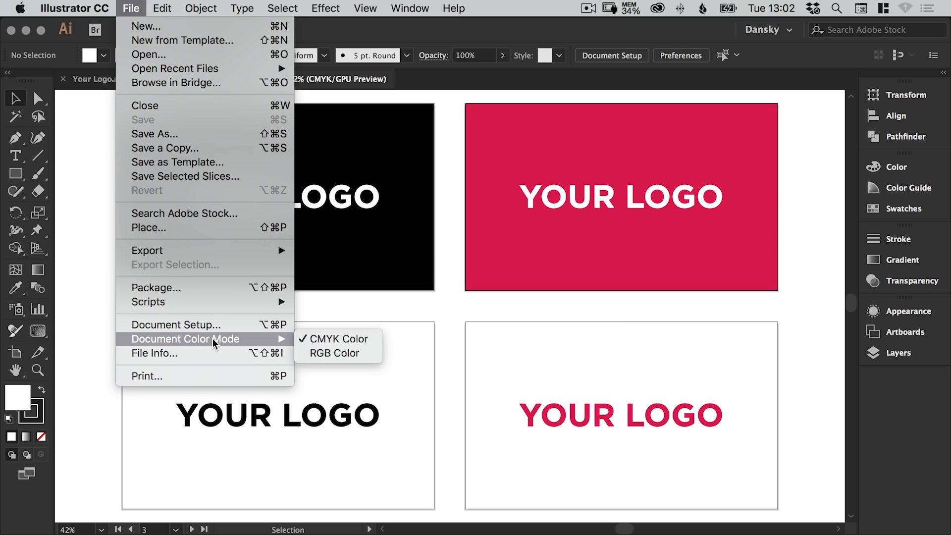
left_click(342, 354)
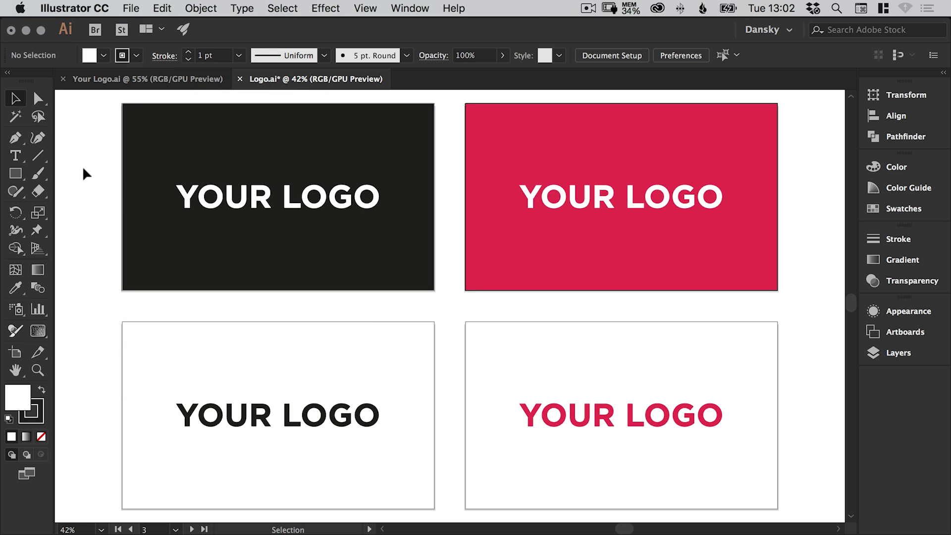
Paste the copied dansky logo into the Logo.ai document.
left_click(123, 79)
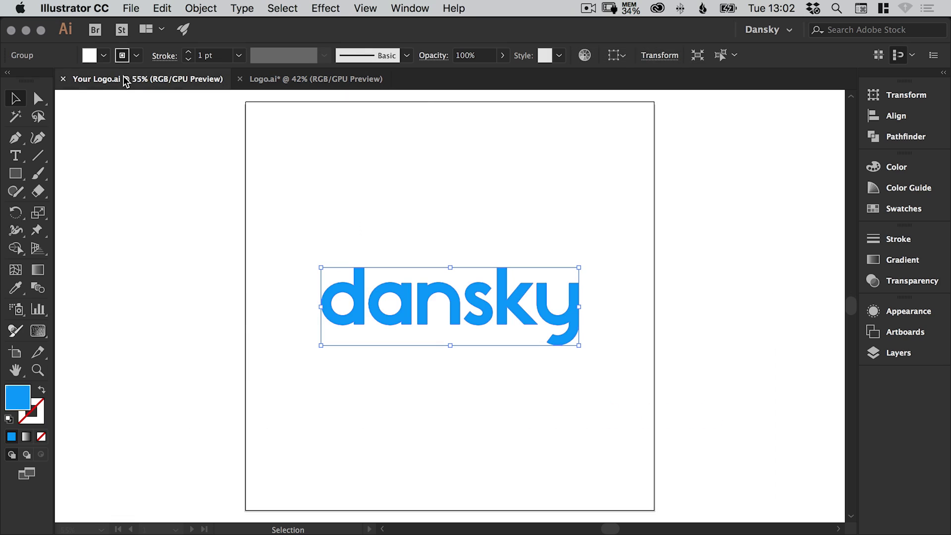
left_click(299, 80)
left_click(162, 8)
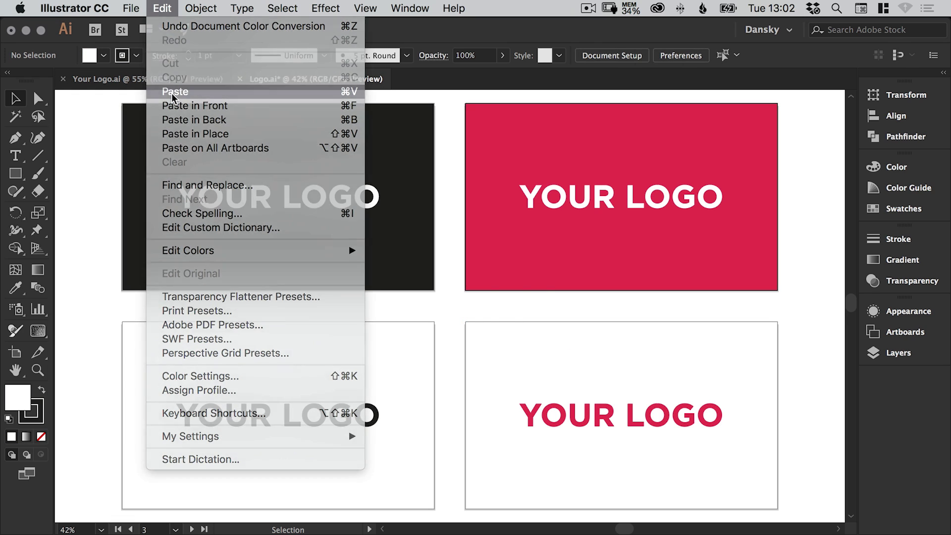
left_click(173, 92)
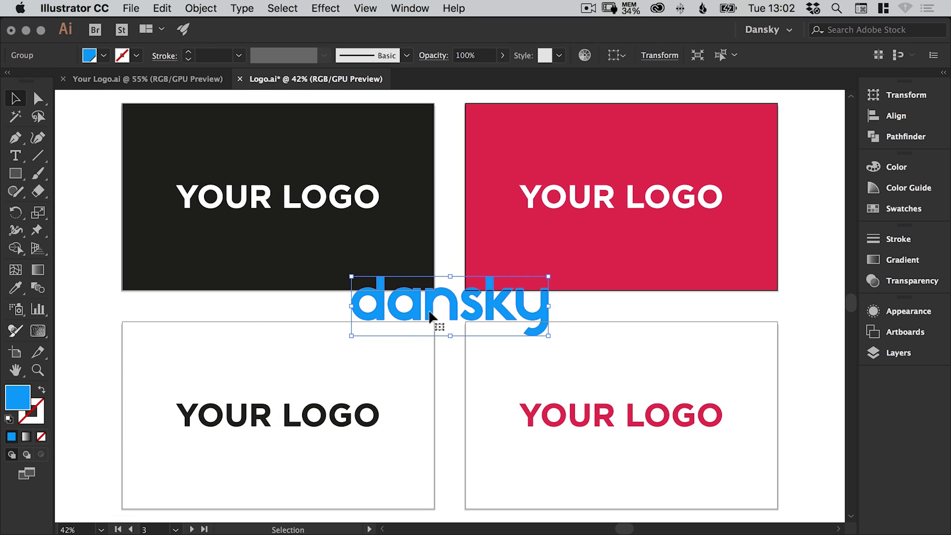
Delete the YOUR LOGO placeholder text from all four artboards.
left_click(330, 206)
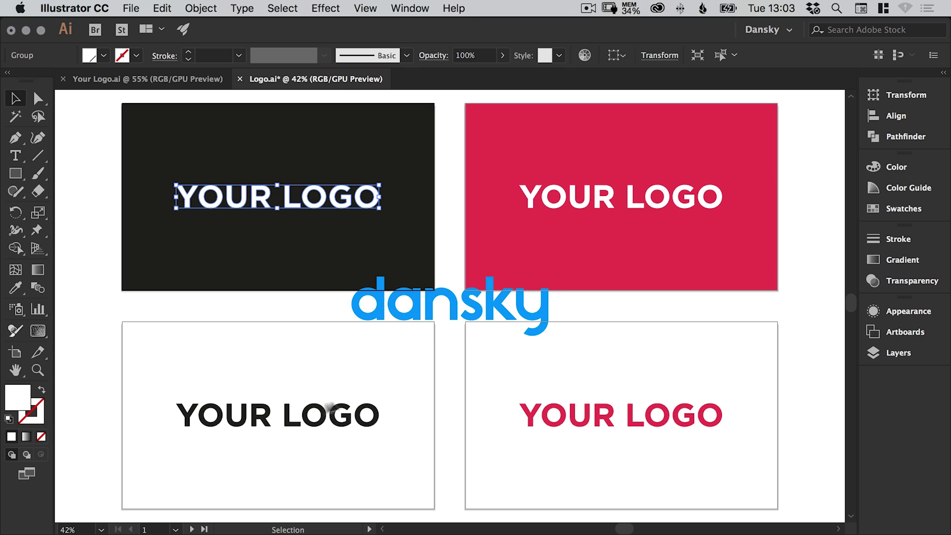
key("Delete")
left_click(329, 414)
key("Delete")
left_click(570, 198)
key("Delete")
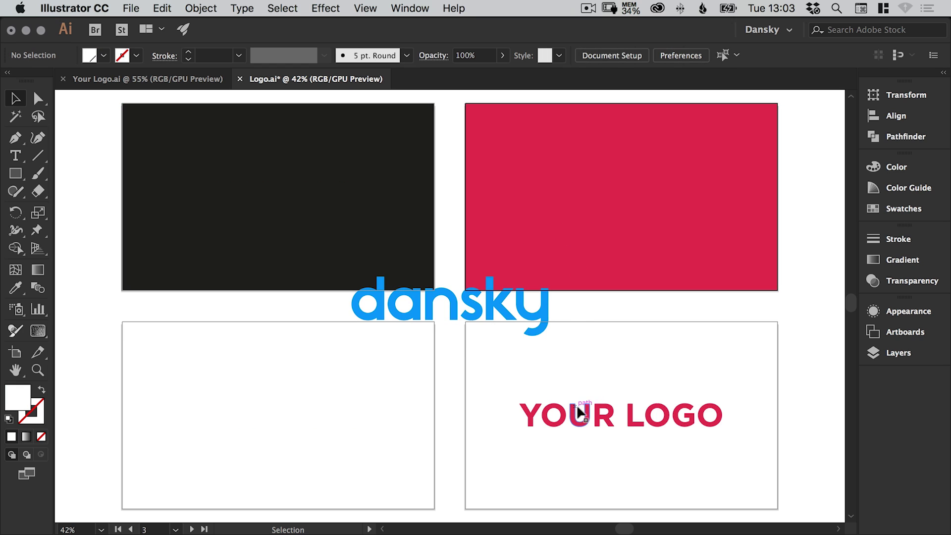
left_click(580, 412)
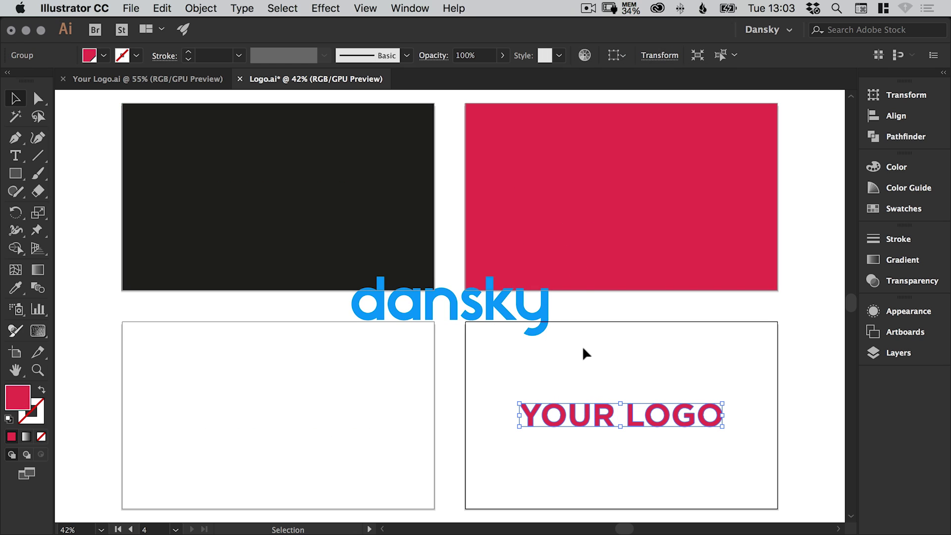
key("Delete")
Move and resize the dansky logo onto the black artboard, then zoom in on it.
left_click_drag(464, 321, 296, 211)
left_click_drag(377, 174, 328, 197)
key("z")
left_click_drag(86, 139, 369, 287)
left_click_drag(429, 230, 434, 231)
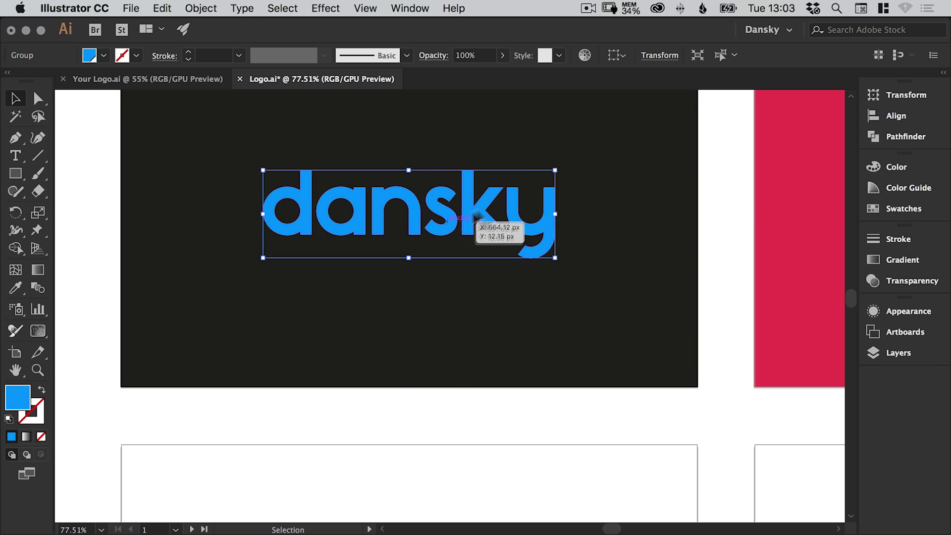
Set the Align panel's Align To option to Align to Artboard.
left_click(900, 116)
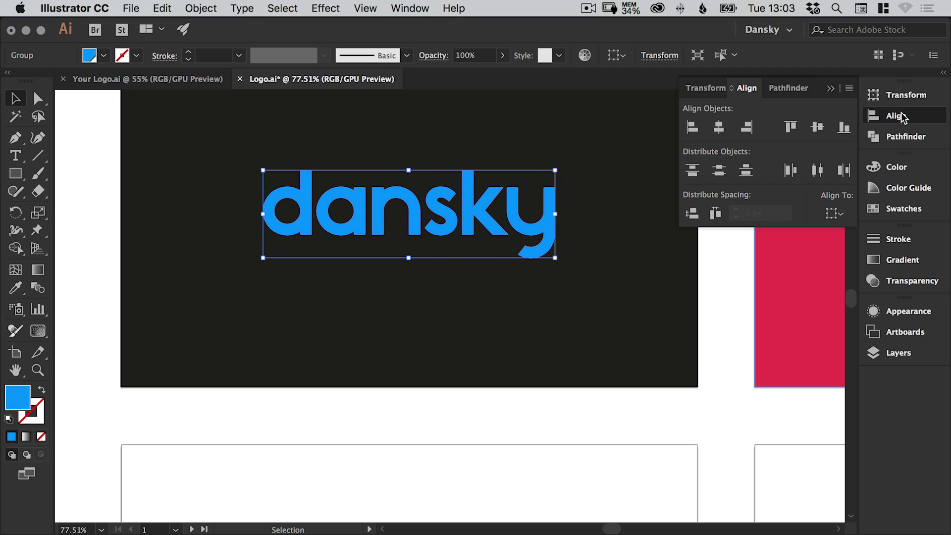
left_click(409, 7)
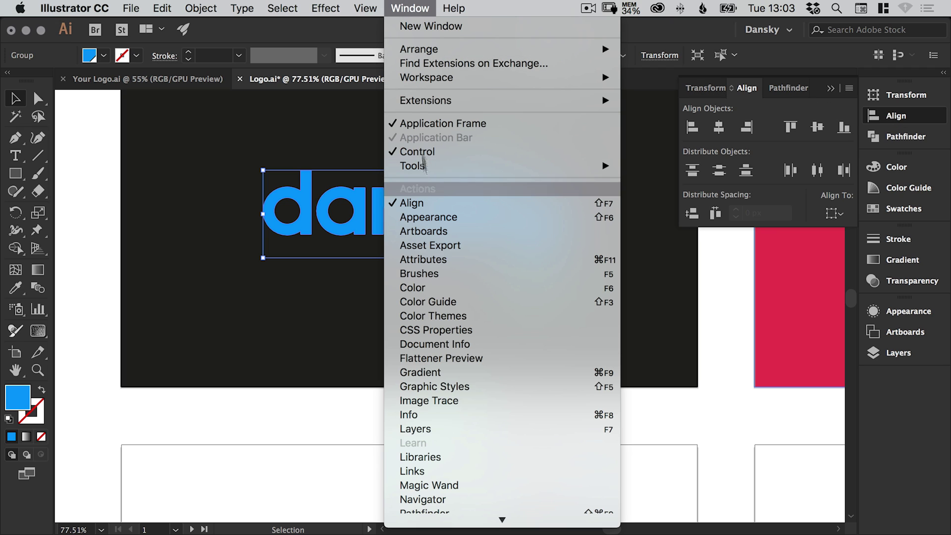
left_click(802, 211)
left_click(836, 214)
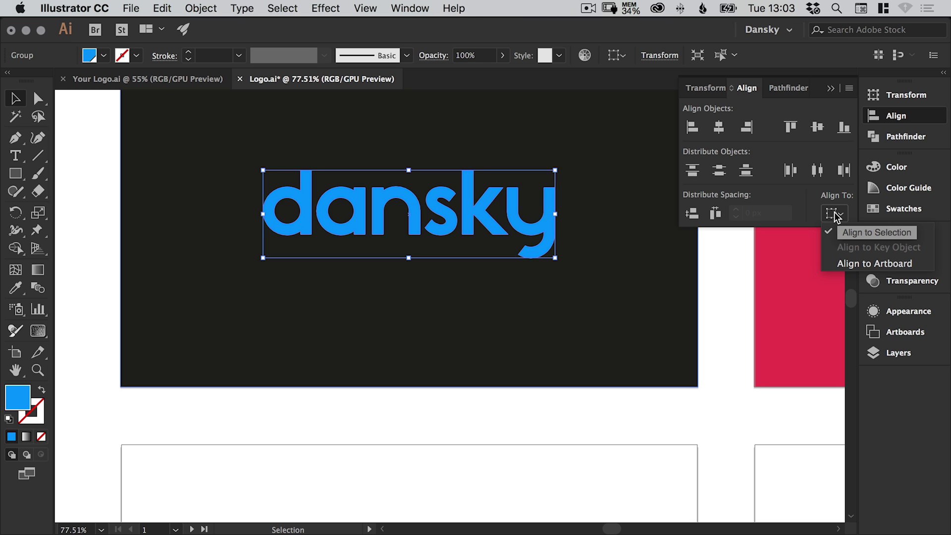
left_click(866, 263)
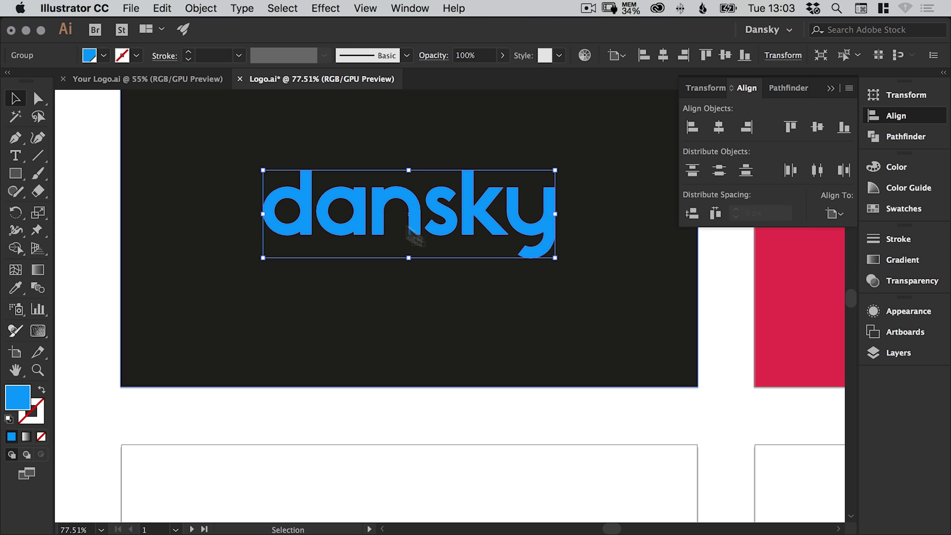
Zoom in on the dansky logo and centre it horizontally on the dark artboard.
key("z")
left_click(417, 189)
key("v")
left_click_drag(497, 298, 505, 243)
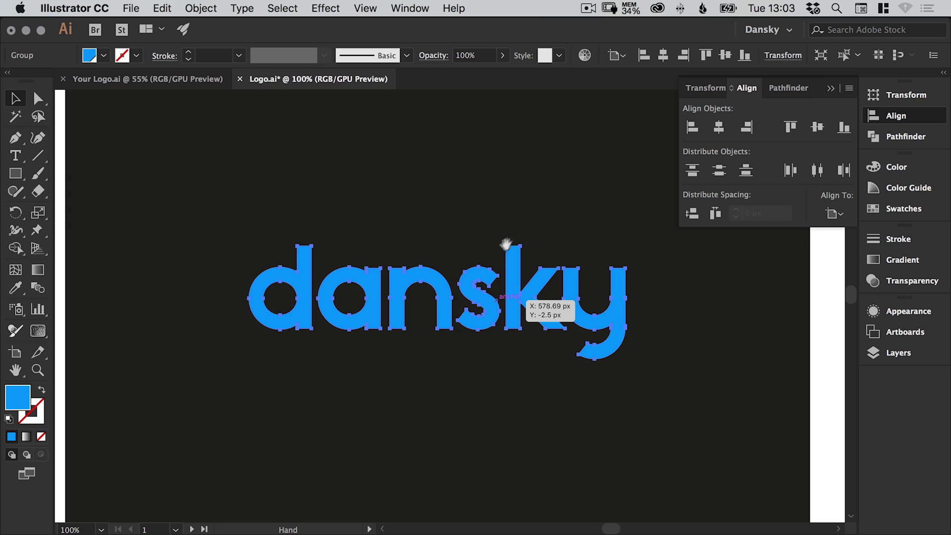
left_click(719, 128)
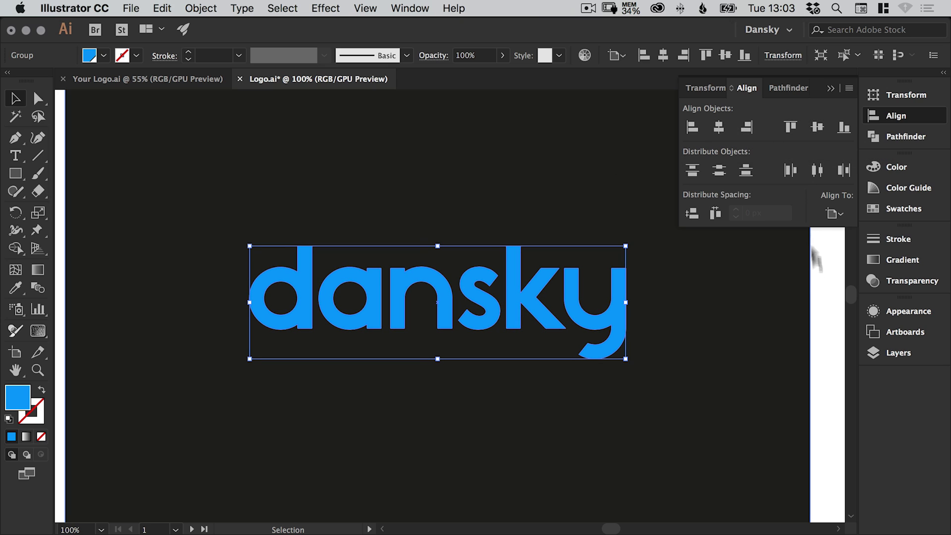
left_click(827, 190)
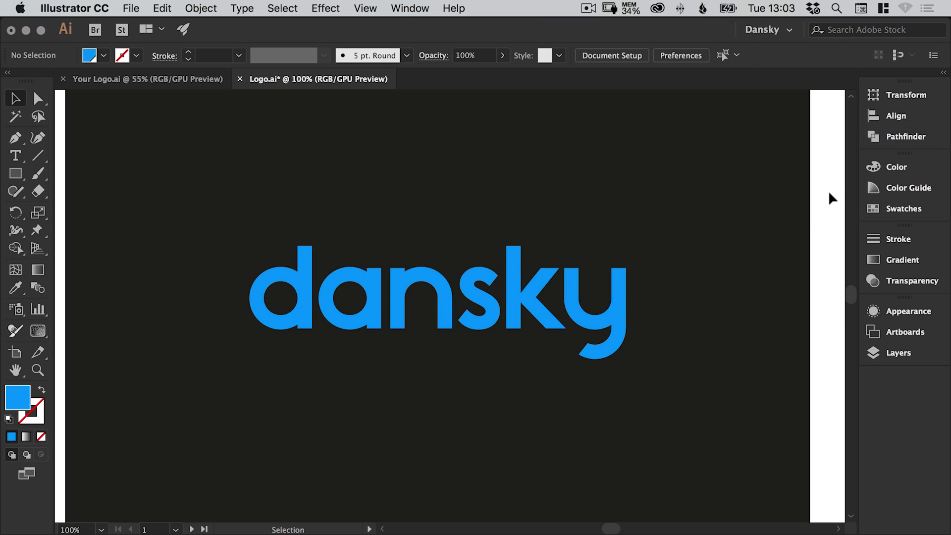
Reselect the dansky logo group, centre it horizontally again, then deselect and zoom out.
key("super+minus")
key("super+minus")
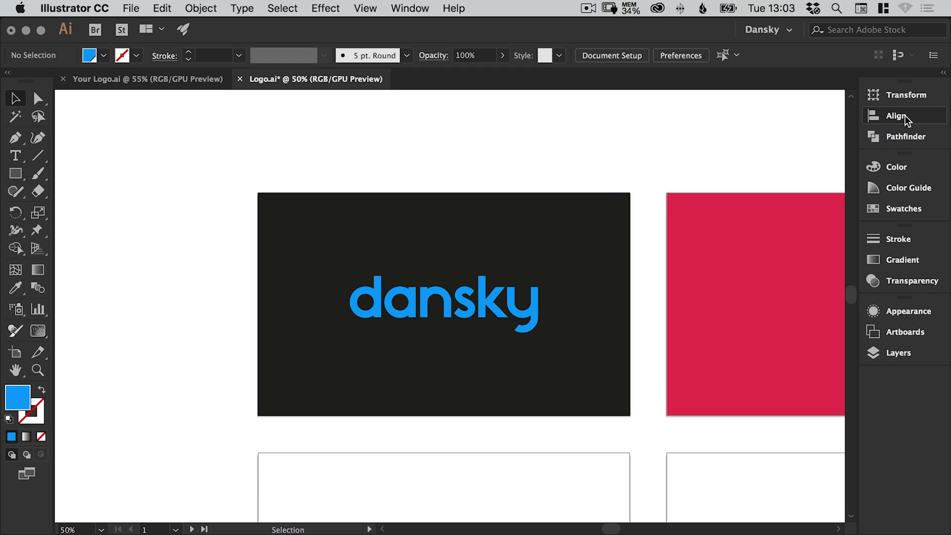
key("z")
left_click(446, 303)
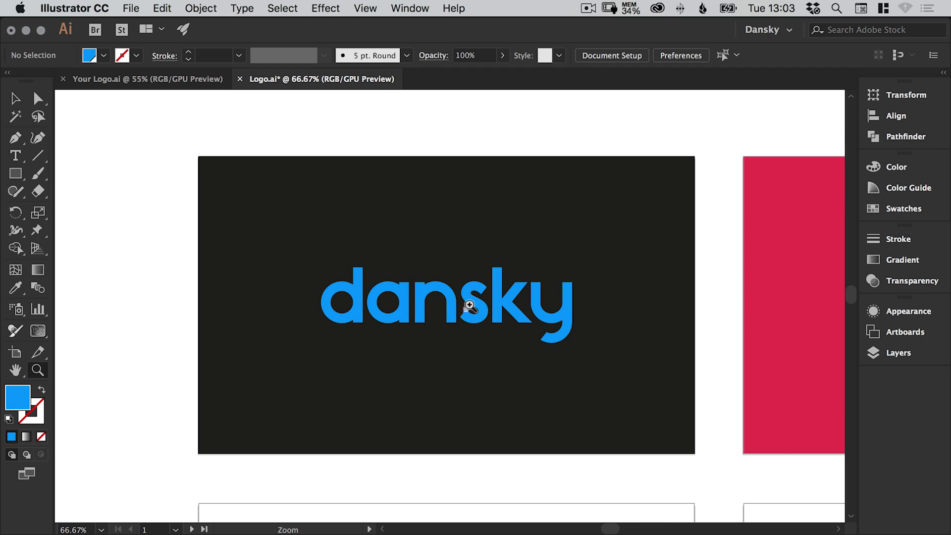
left_click(469, 305)
key("v")
mouse_move(420, 314)
left_mouse_down()
mouse_move(426, 289)
mouse_move(426, 317)
left_mouse_up()
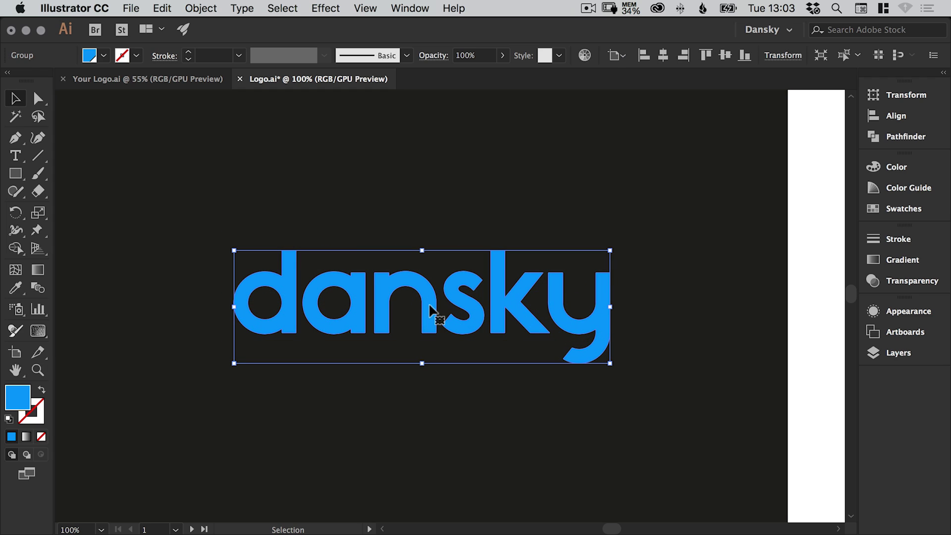
left_click(892, 117)
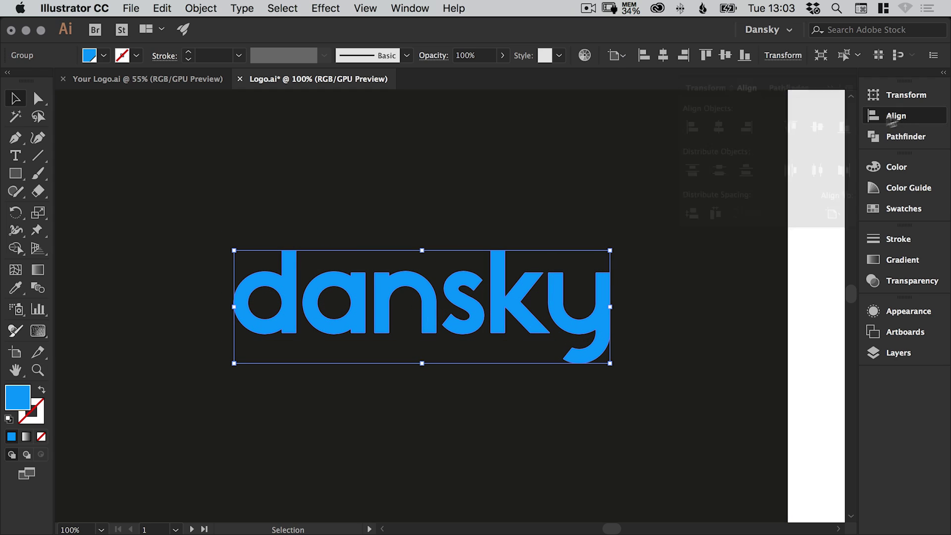
left_click(718, 126)
left_click(881, 121)
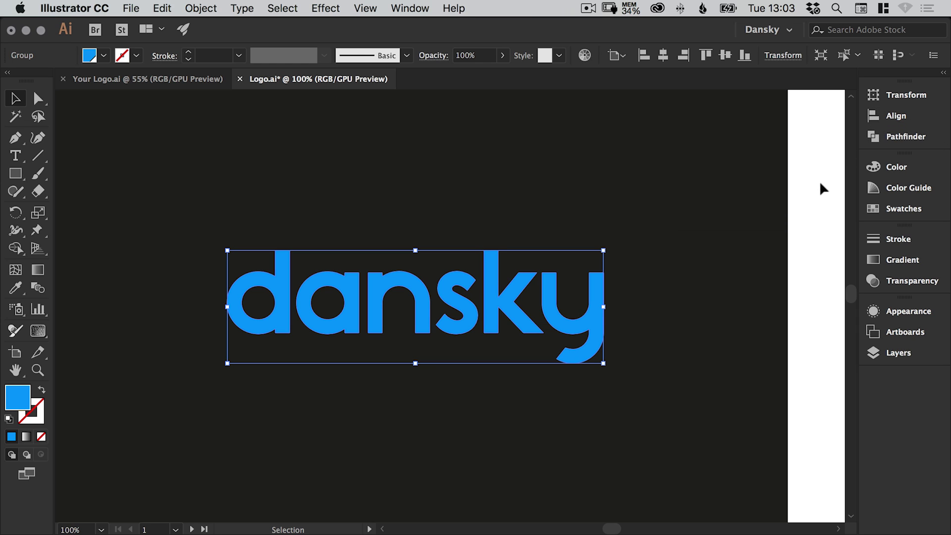
left_click(807, 176)
key("super+minus")
key("super+minus")
key("super+minus")
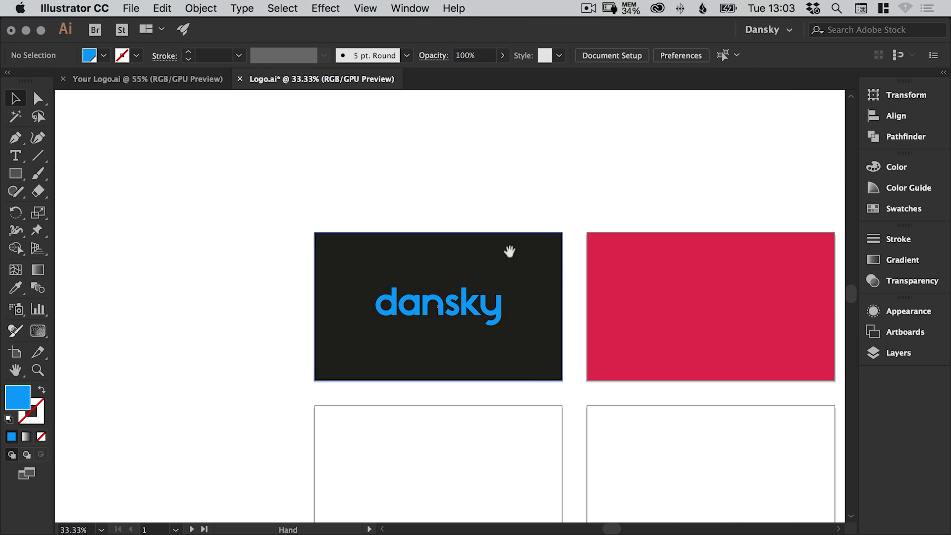
left_click_drag(505, 251, 441, 164)
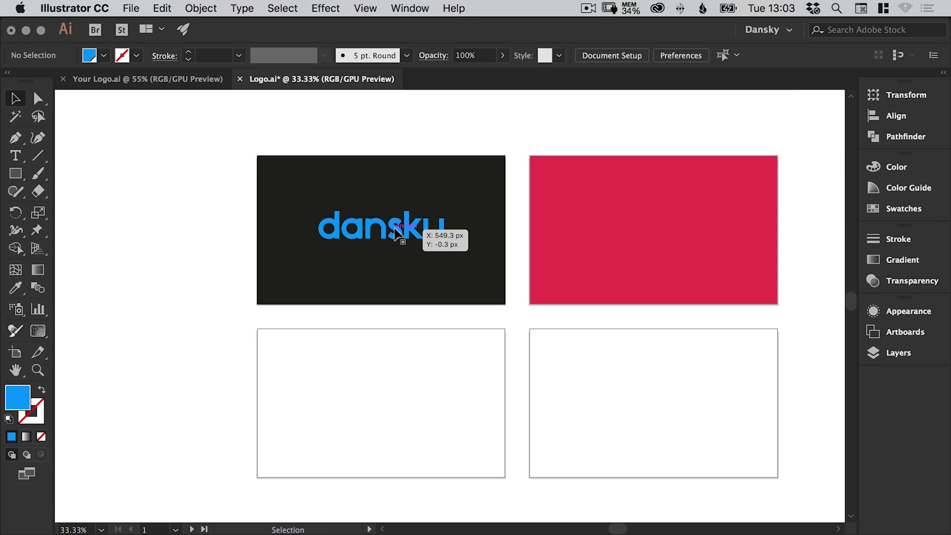
Copy the logo, paste it in place, and drag the copy down onto the white artboard.
left_click(400, 232)
left_click(162, 8)
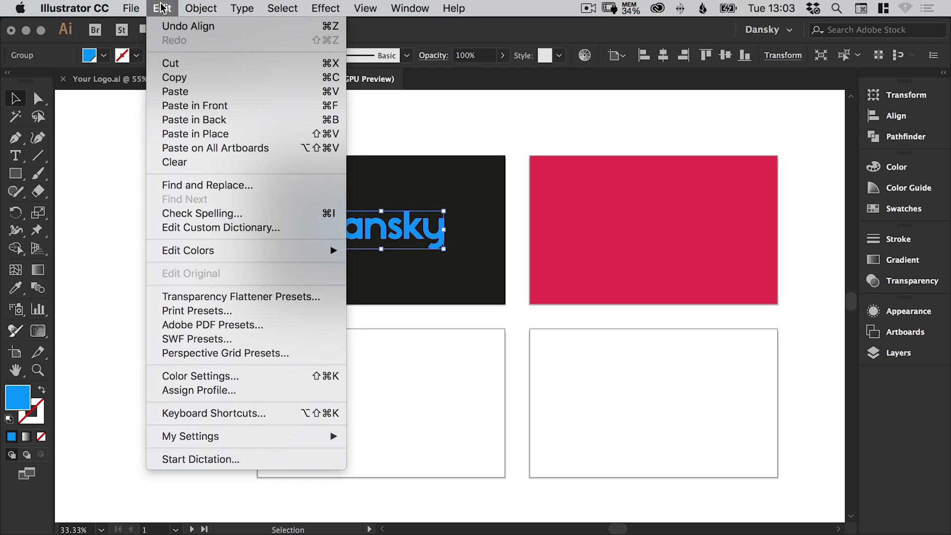
left_click(183, 79)
left_click(162, 8)
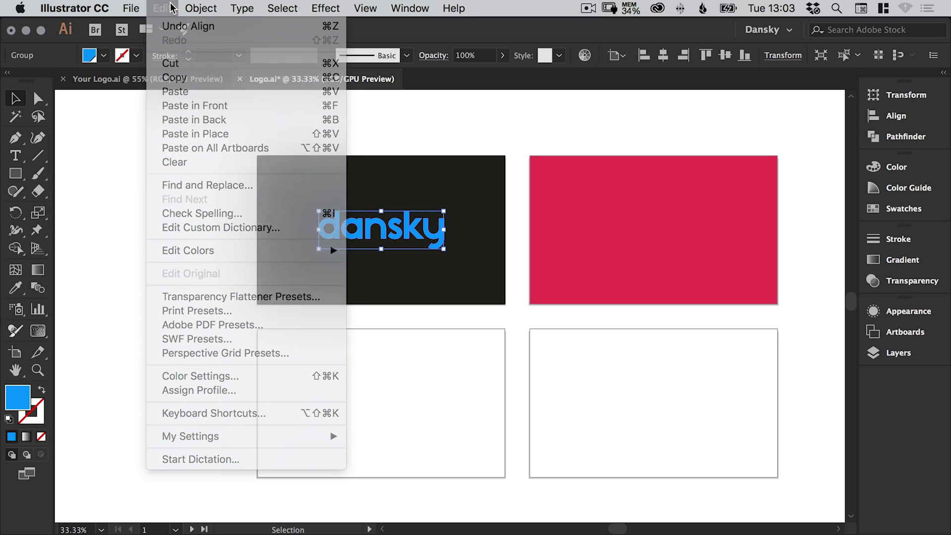
left_click(198, 133)
left_click_drag(399, 227, 399, 400)
Zoom toward the copy, try vertical centring, and undo the misplaced result.
scroll(399, 400, "down", 2)
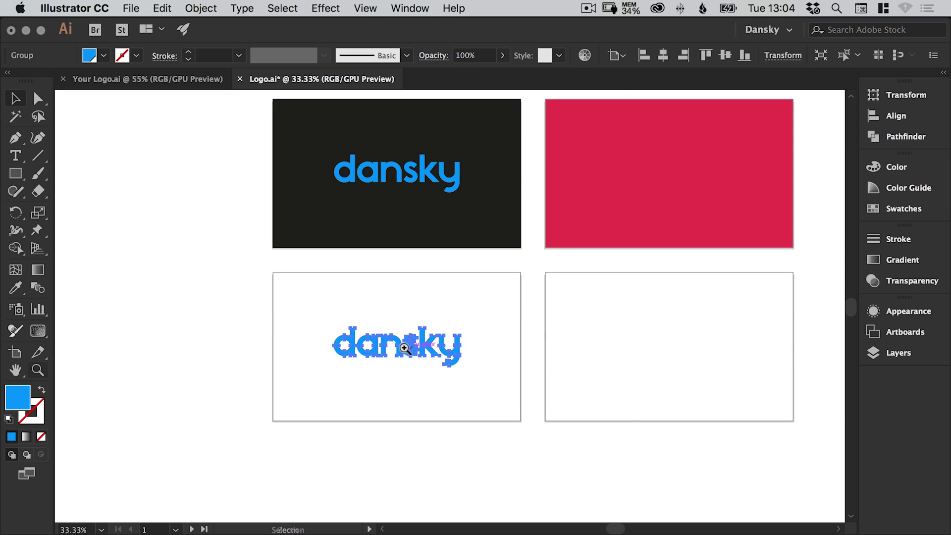
left_click(460, 354, "super")
left_click_drag(461, 354, 403, 349)
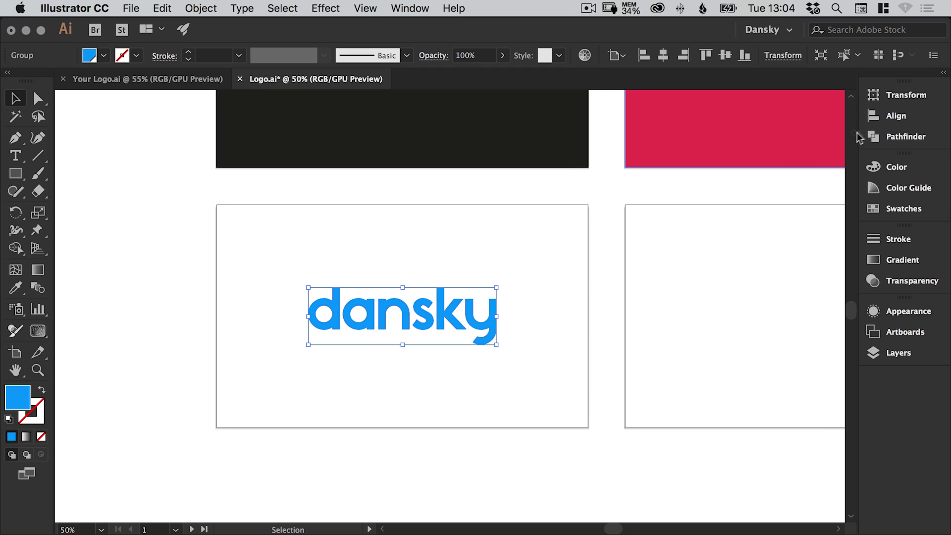
left_click(886, 115)
left_click(816, 128)
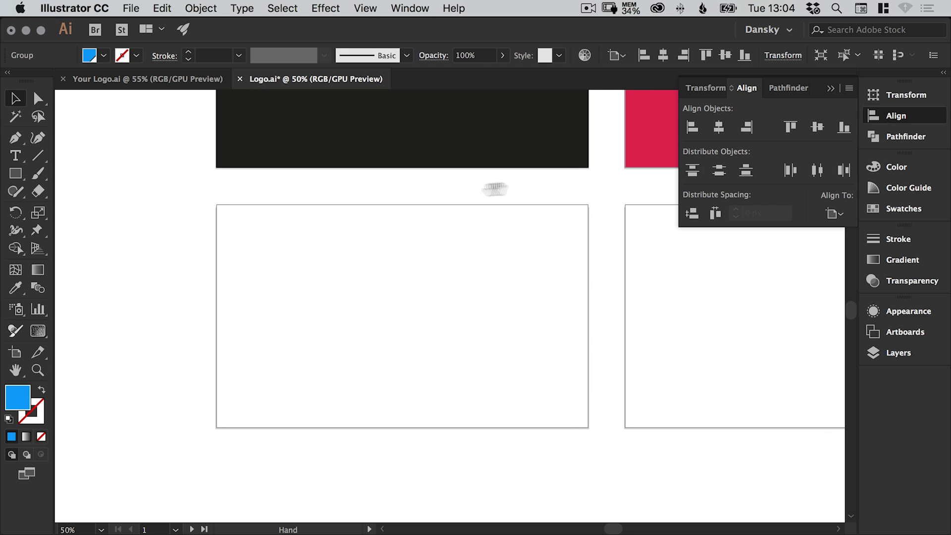
left_click_drag(494, 186, 478, 333)
left_click_drag(406, 177, 406, 177)
key("super+z")
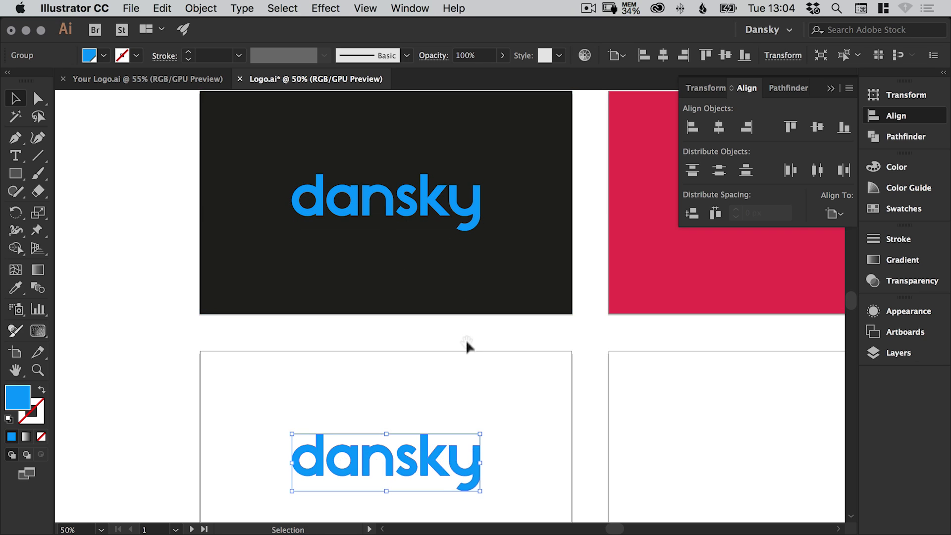
Centre the copied logo horizontally and vertically on the white artboard, then zoom out.
left_click_drag(467, 343, 492, 215)
key("z")
key("super+0")
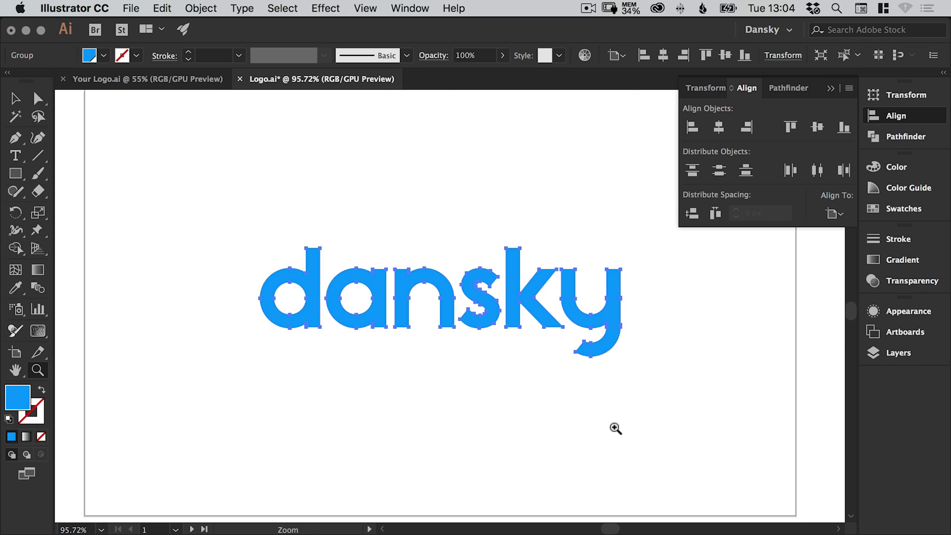
key("v")
left_click_drag(471, 271, 455, 270)
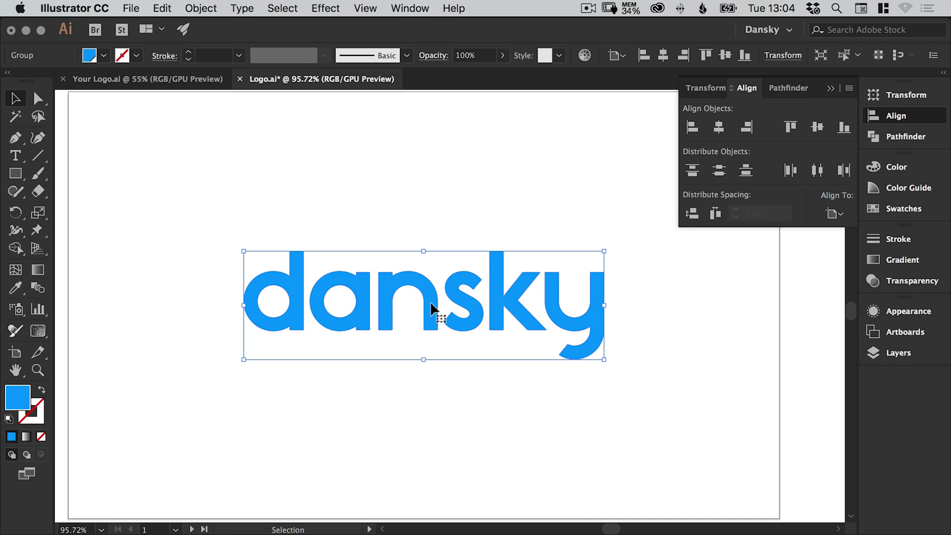
mouse_move(437, 308)
left_mouse_down()
mouse_move(429, 322)
mouse_move(447, 312)
left_mouse_up()
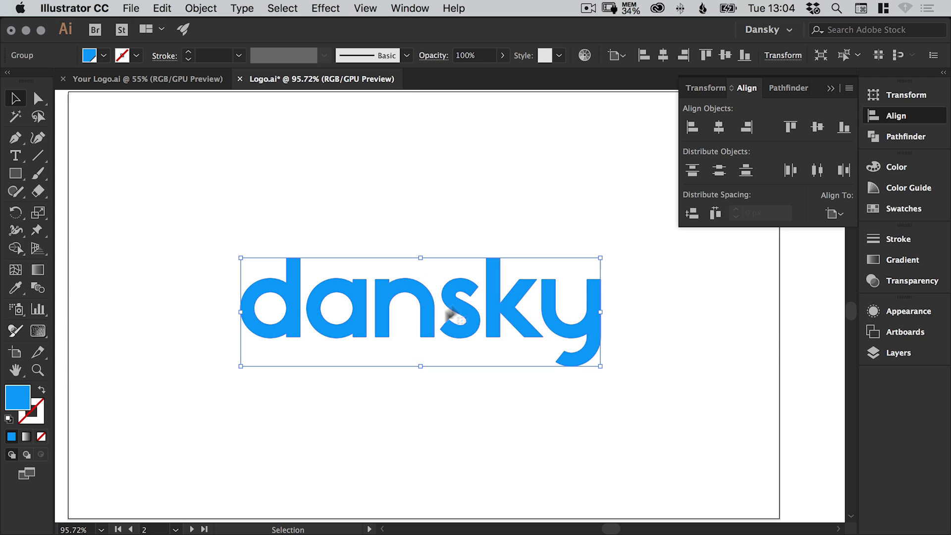
left_click(719, 127)
left_click(817, 129)
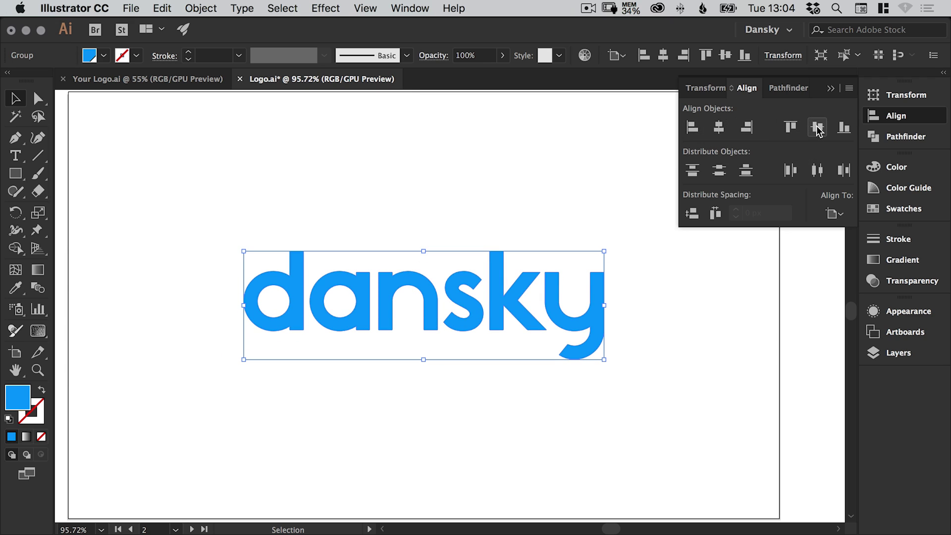
left_click(877, 116)
left_click(797, 206)
key("super+minus")
key("super+minus")
key("super+minus")
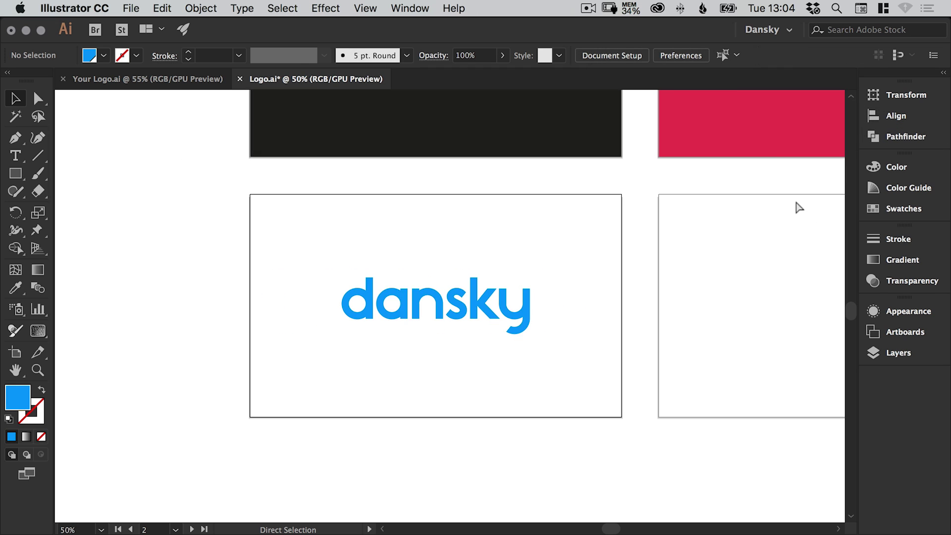
left_click_drag(611, 238, 417, 299)
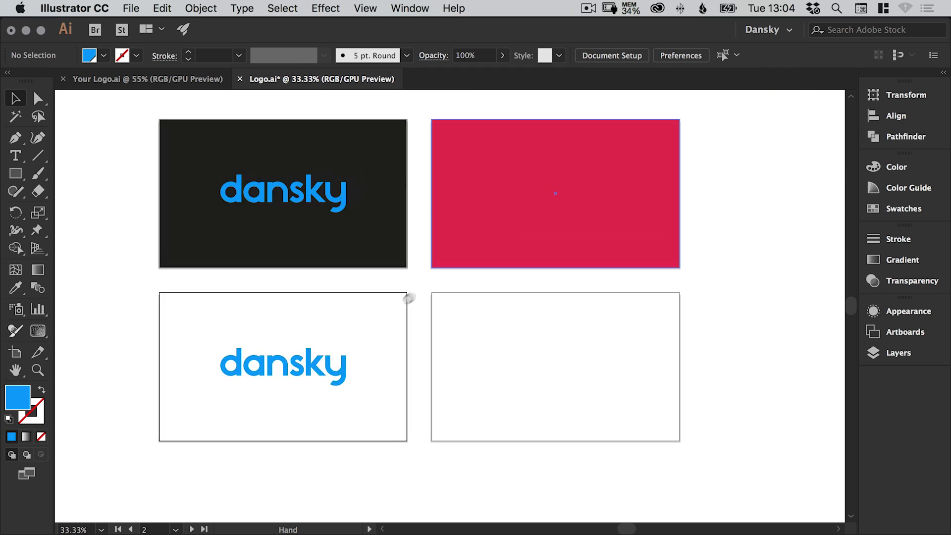
Copy both logos, paste in place, and move the copies onto the red and bottom-right artboards.
left_click(261, 213)
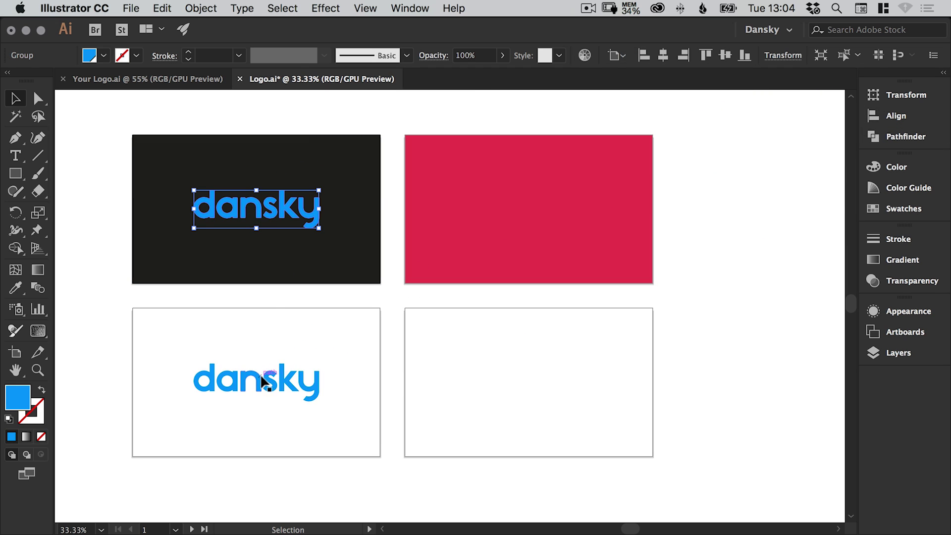
left_click(263, 390, "shift")
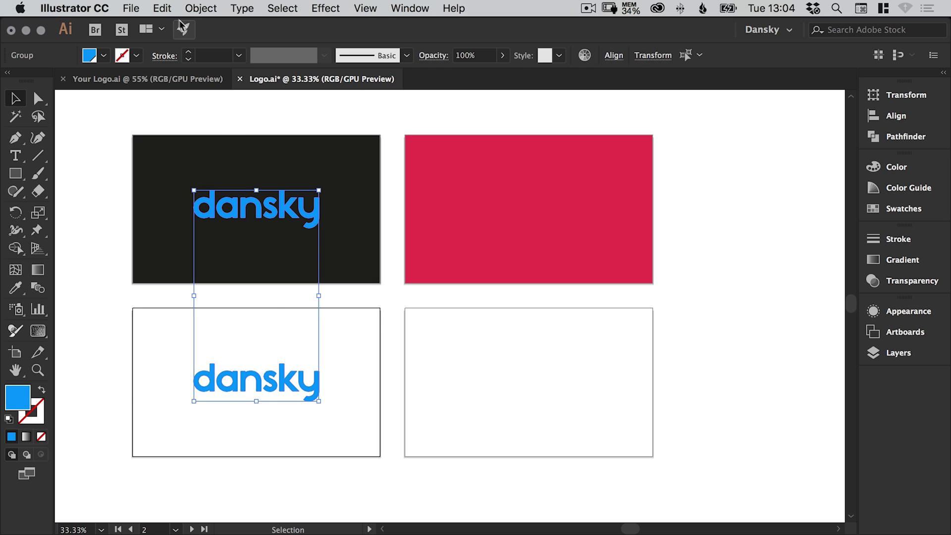
left_click(162, 8)
left_click(171, 78)
left_click(162, 8)
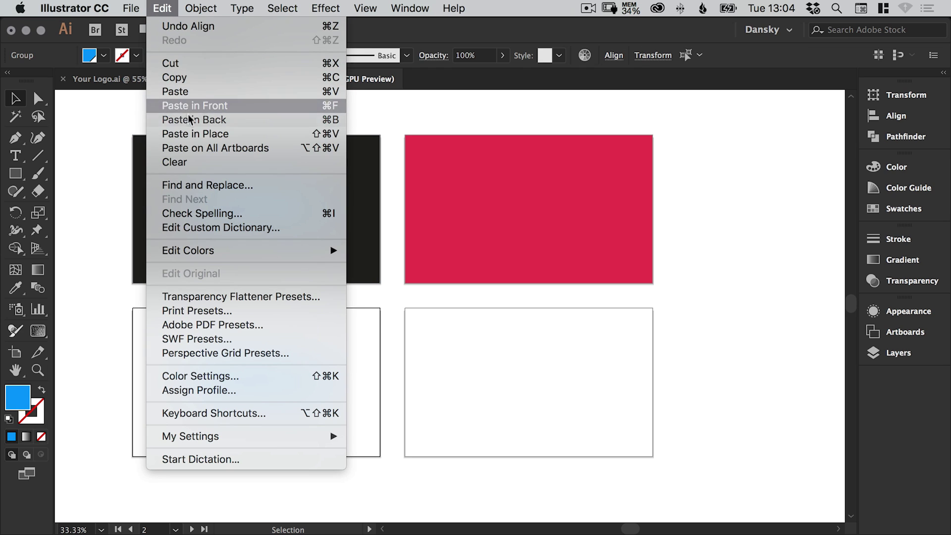
left_click(193, 133)
left_click_drag(284, 213, 554, 220)
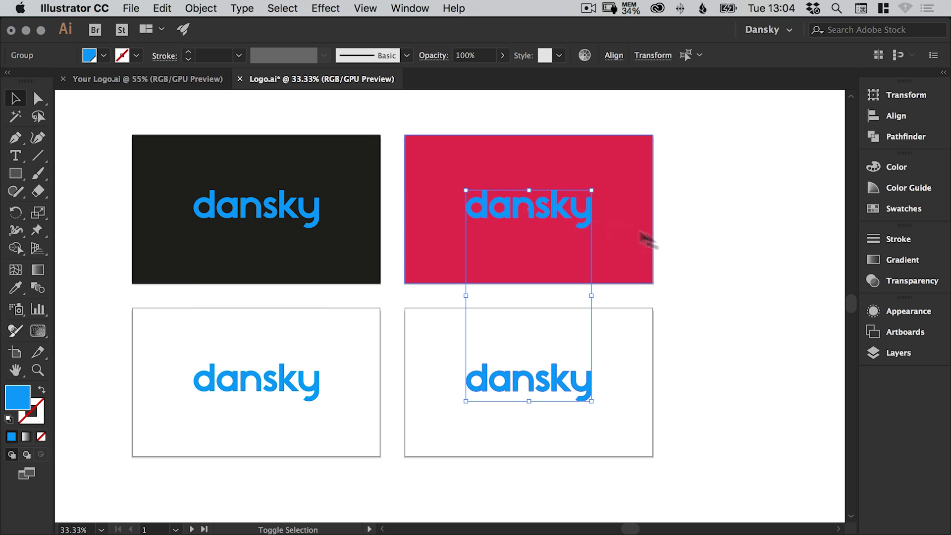
left_click(447, 109)
Centre the dansky logo horizontally and vertically on the red artboard.
scroll(566, 290, "up", 5)
scroll(436, 237, "up", 2)
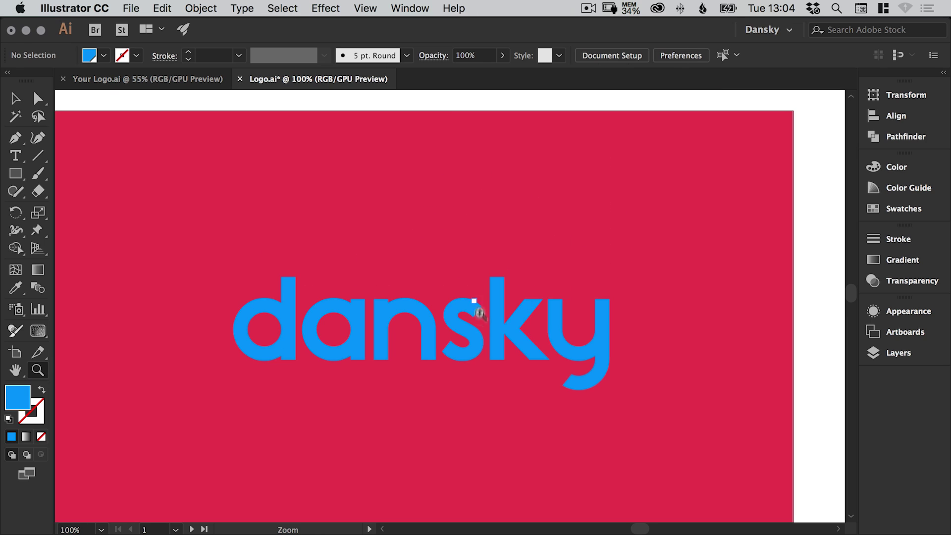
left_click(537, 333)
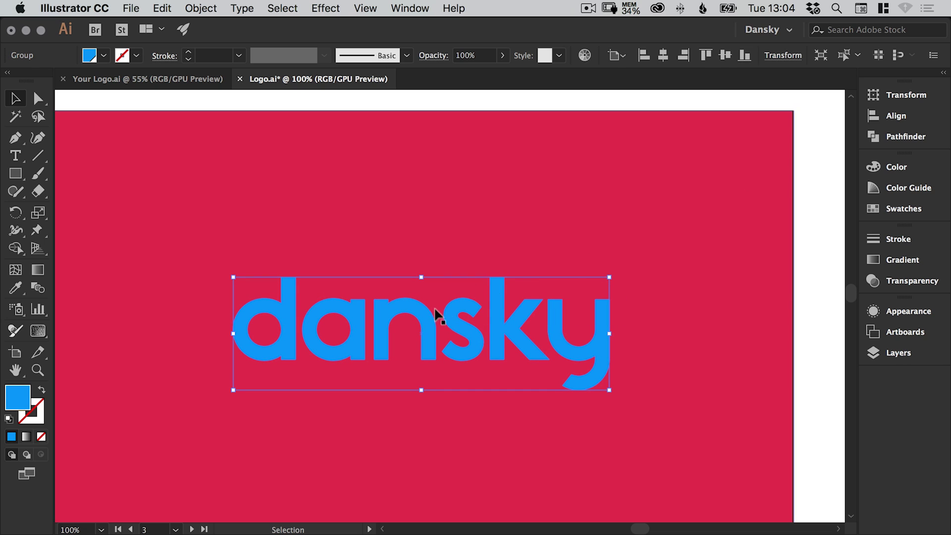
left_click_drag(497, 314, 517, 321)
left_click(896, 115)
left_click(718, 126)
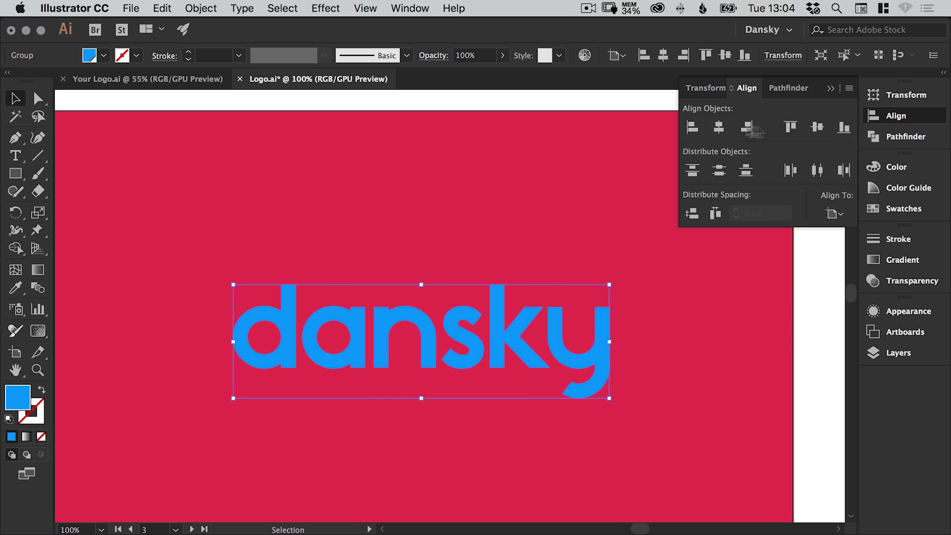
left_click(817, 127)
left_click(812, 269)
Centre the logo on the fourth artboard, deselect, and fit all four artboards in view.
key("space")
scroll(458, 393, "down", 10)
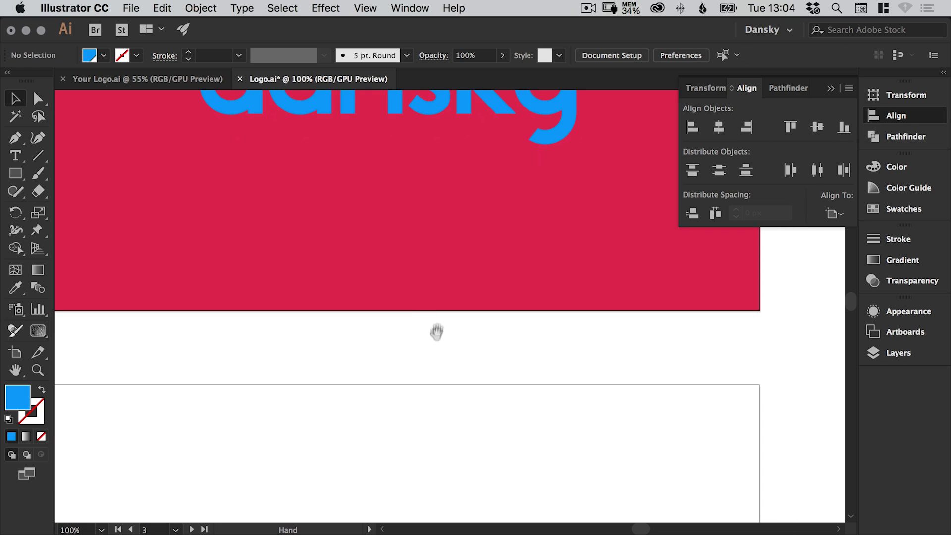
mouse_move(450, 282)
left_mouse_down()
mouse_move(468, 279)
mouse_move(438, 292)
left_mouse_up()
left_click(719, 127)
left_click(817, 127)
left_click(882, 117)
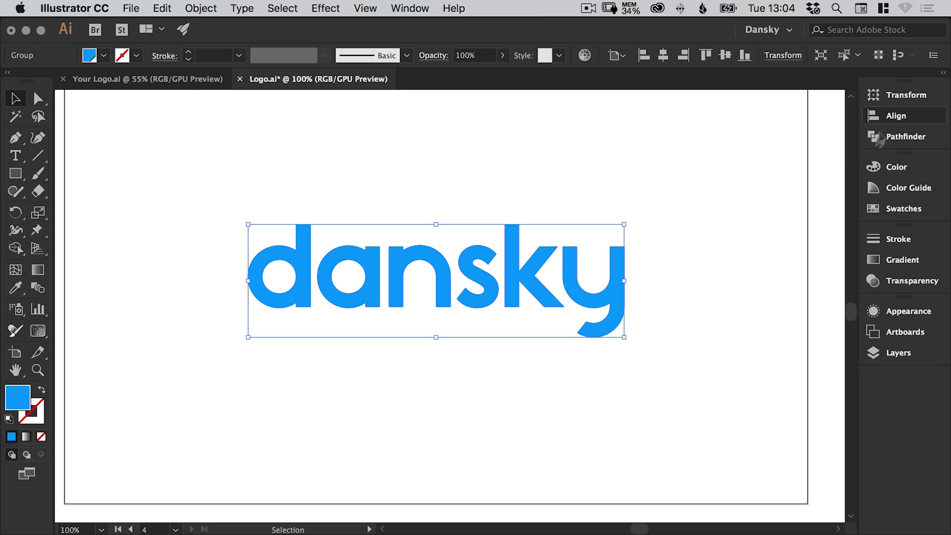
left_click(821, 168)
key("super+alt+0")
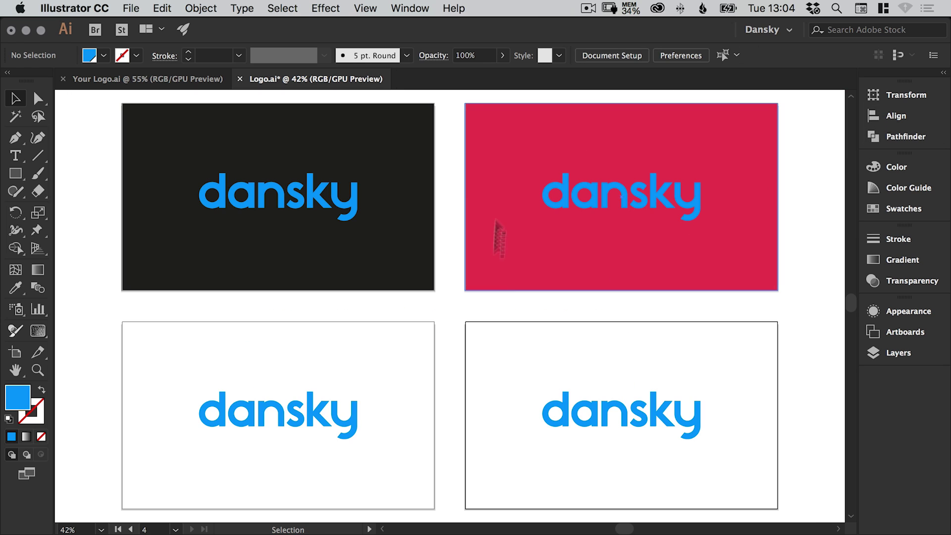
Set the logo on the dark artboard to a pure white fill.
left_click(345, 192)
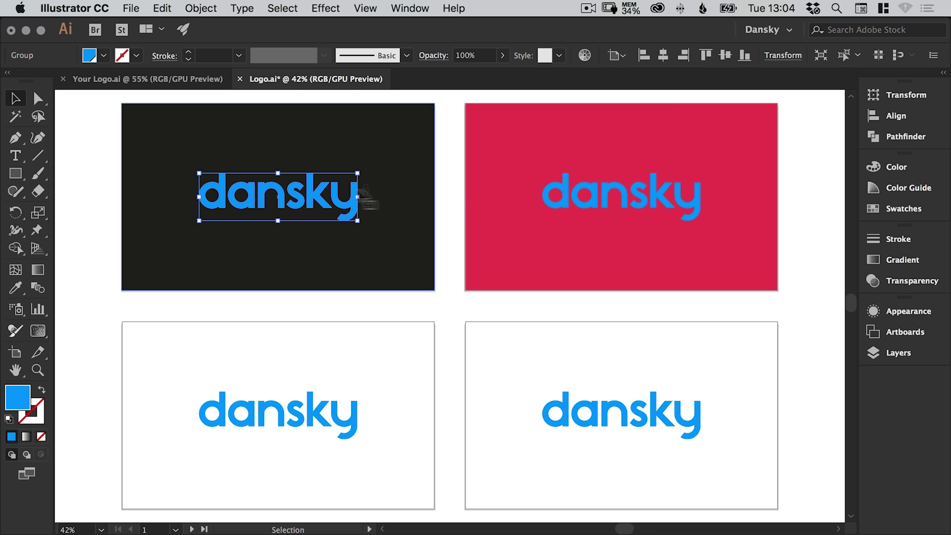
double_click(17, 396)
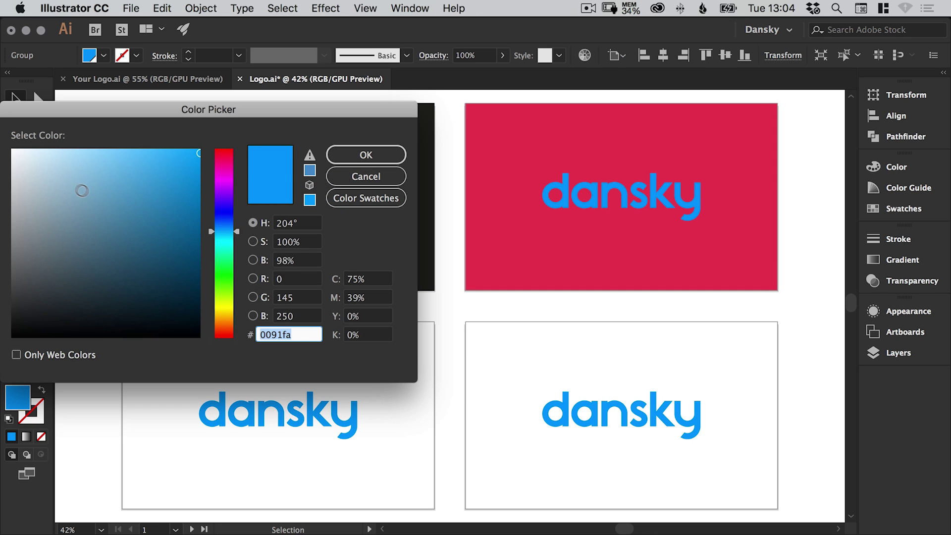
left_click_drag(81, 187, 9, 141)
left_click_drag(91, 110, 241, 108)
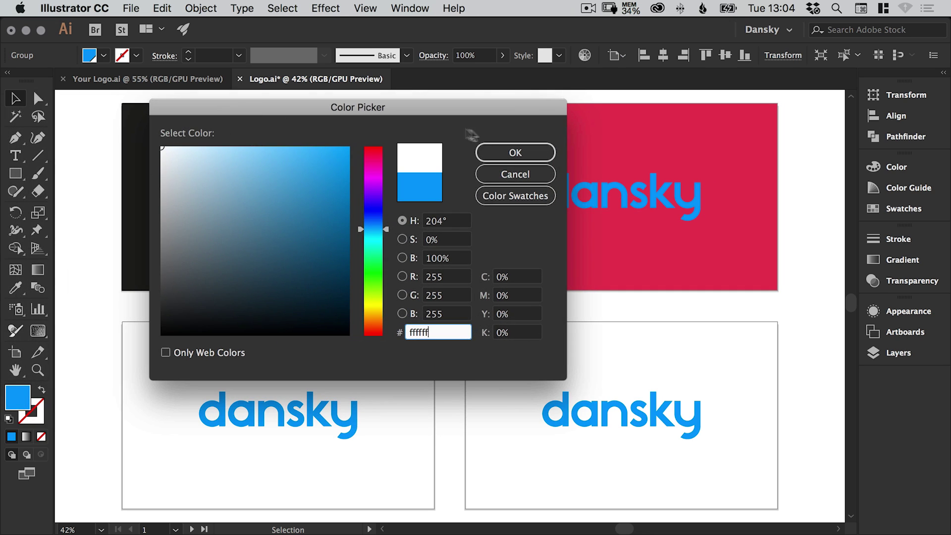
left_click(495, 153)
Fill the logo on the bottom-left white artboard with the Black swatch.
left_click(913, 207)
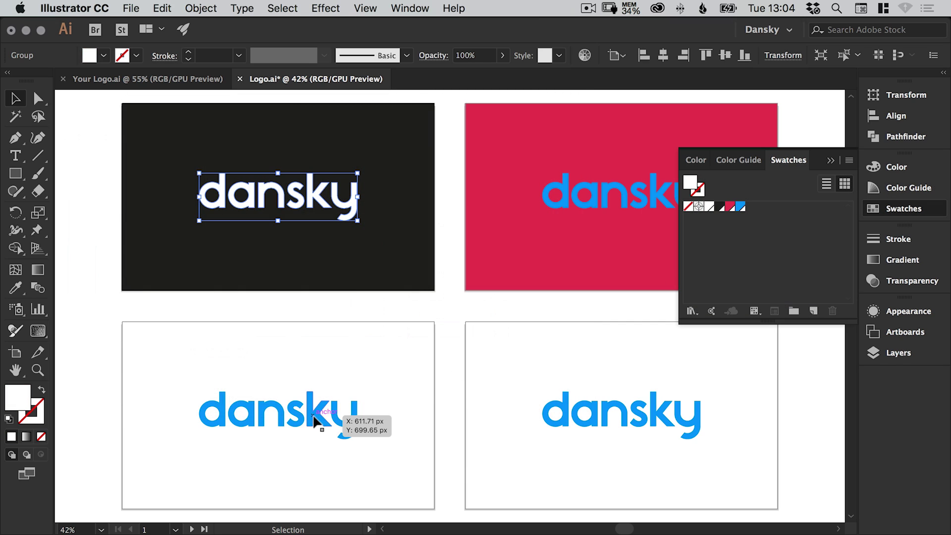
left_click(317, 420)
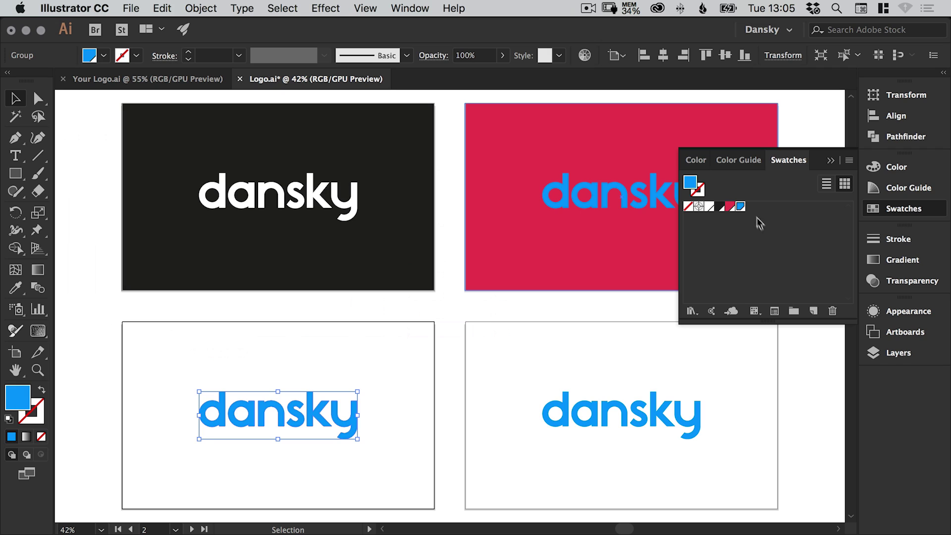
left_click(709, 207)
left_click(719, 207)
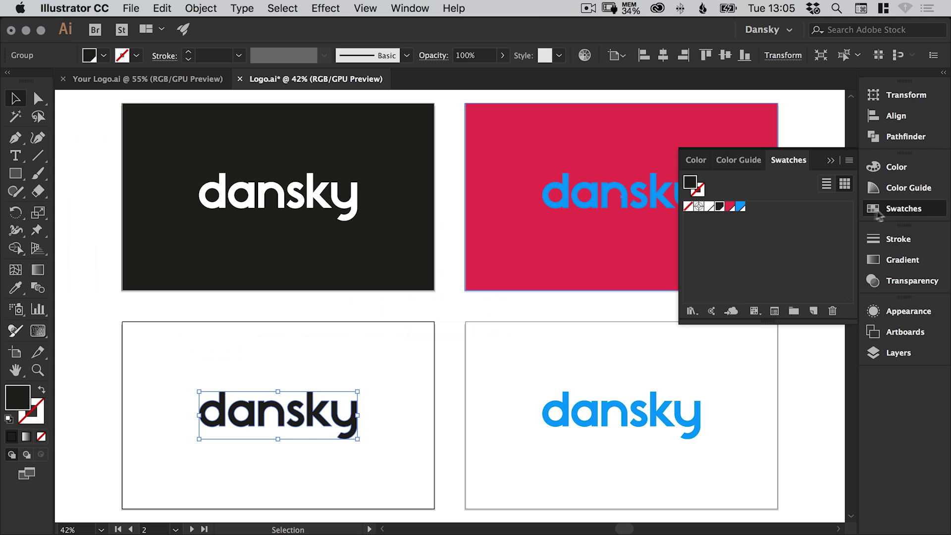
double_click(721, 210)
left_click(192, 363)
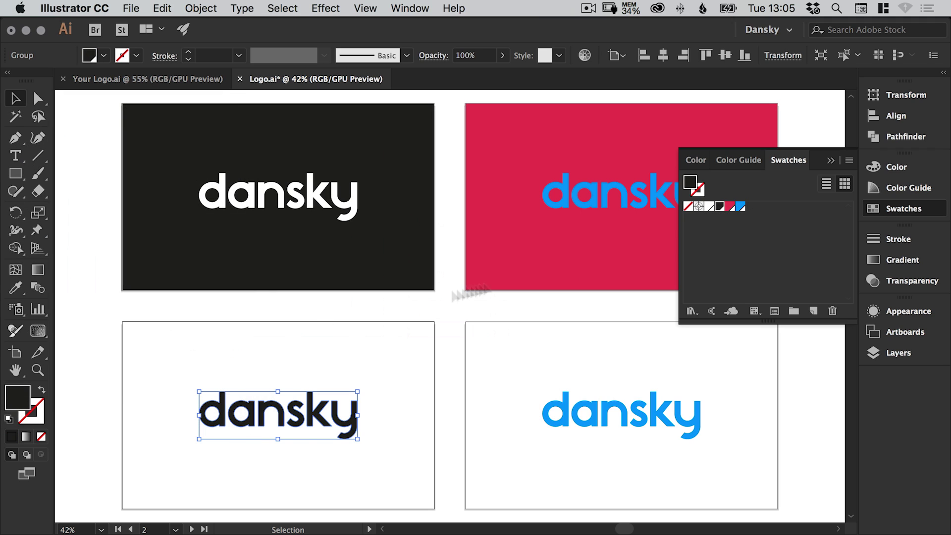
left_click(891, 210)
Change the red background rectangle to the blue swatch.
left_click(615, 205)
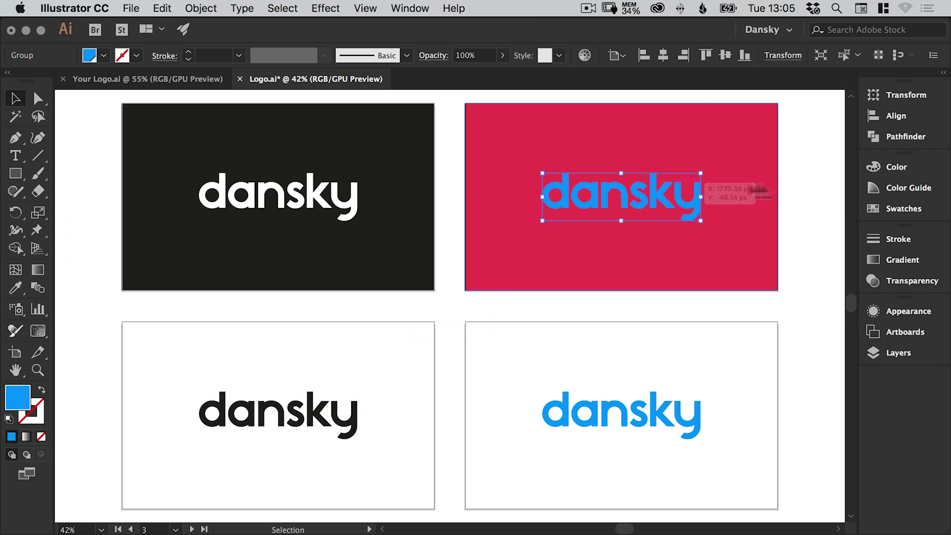
left_click(753, 159)
left_click(879, 208)
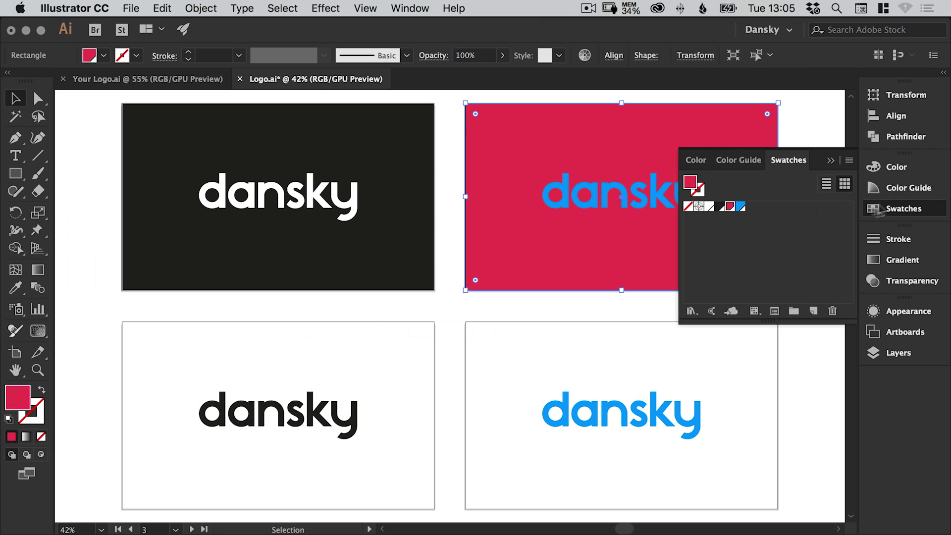
left_click(741, 207)
left_click(622, 185)
Make the logo on the blue background white.
left_click(902, 209)
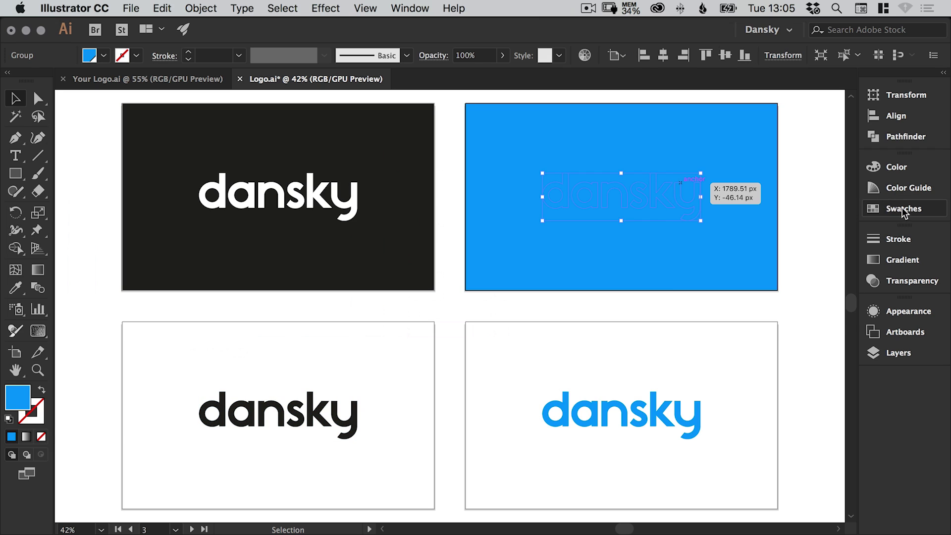
left_click(902, 207)
left_click(713, 211)
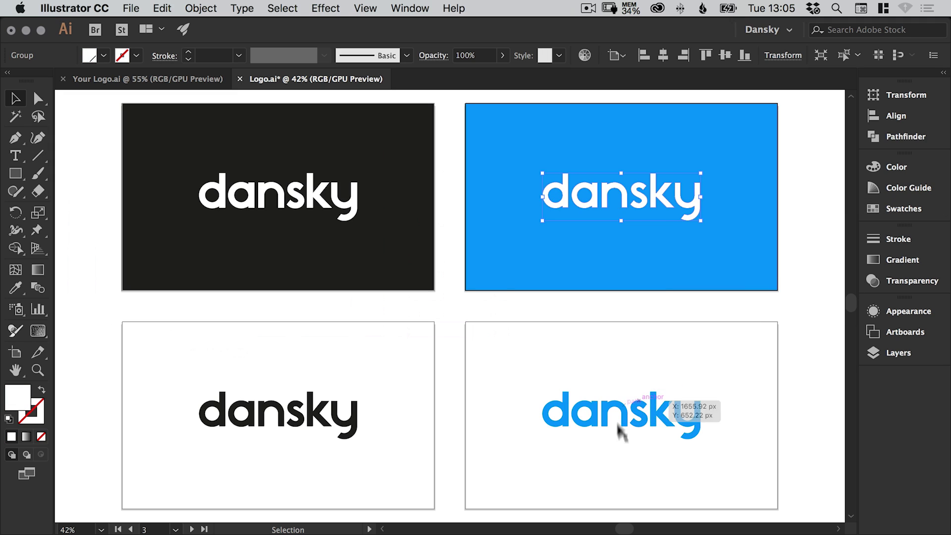
left_click(810, 296)
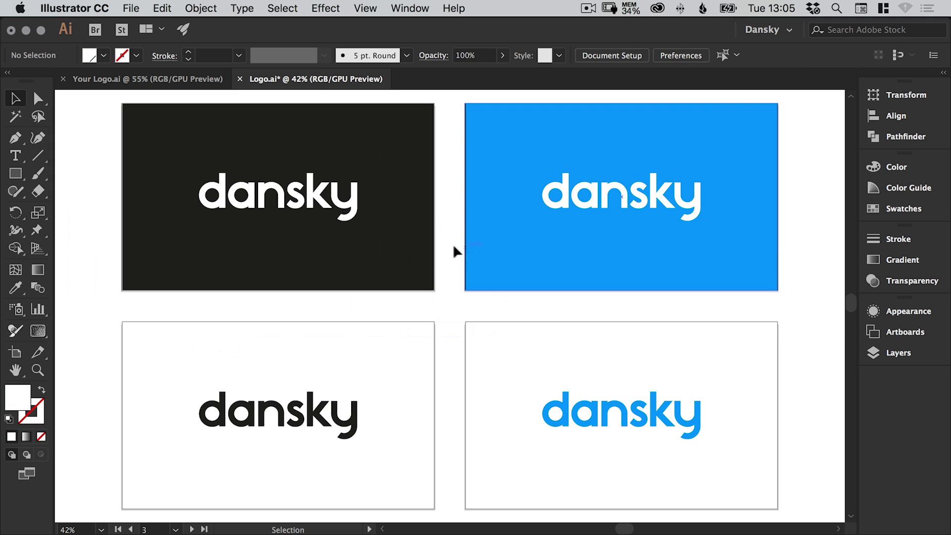
Save Logo.ai and close the Your Logo.ai document.
left_click(132, 9)
left_click(144, 132)
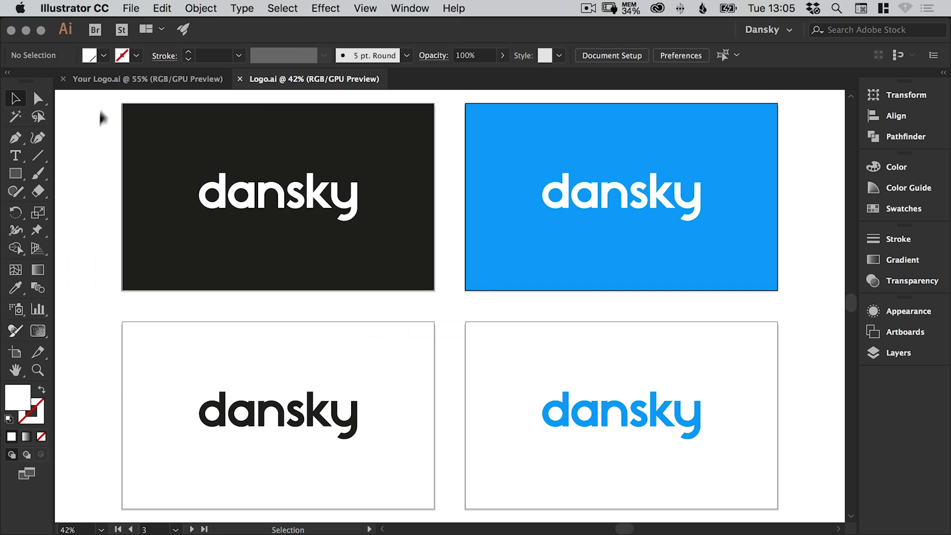
left_click(111, 77)
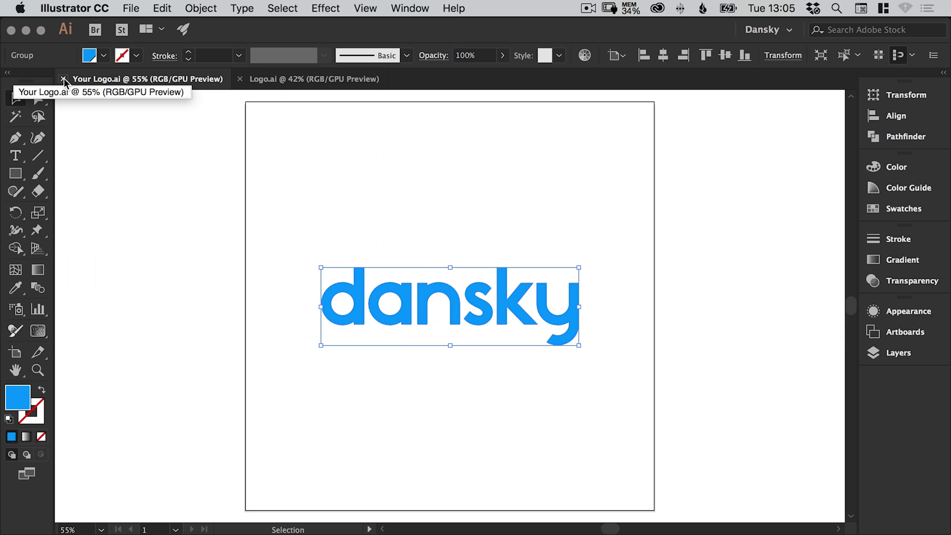
left_click(63, 78)
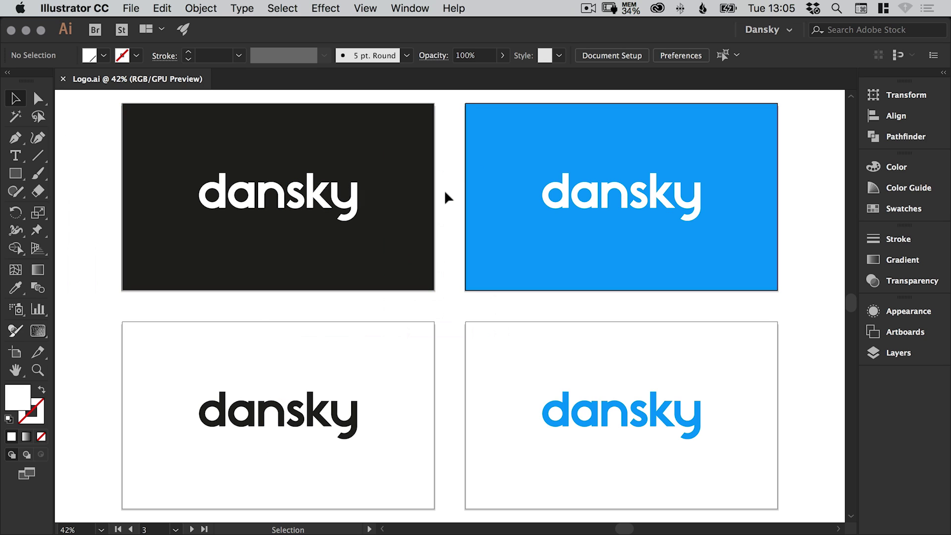
Open Logo Sheet.ai from the Logo Pack folder.
left_click(26, 30)
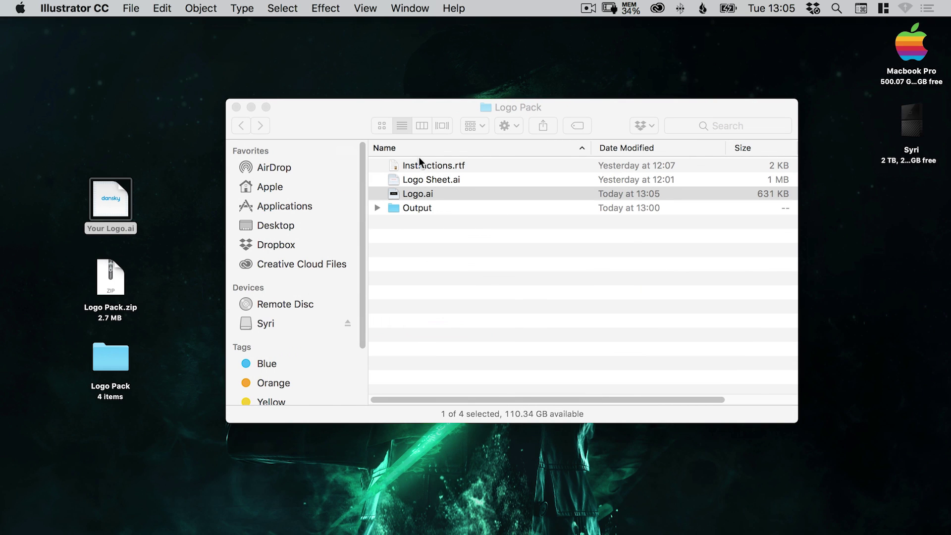
left_click(431, 180)
left_click(436, 182)
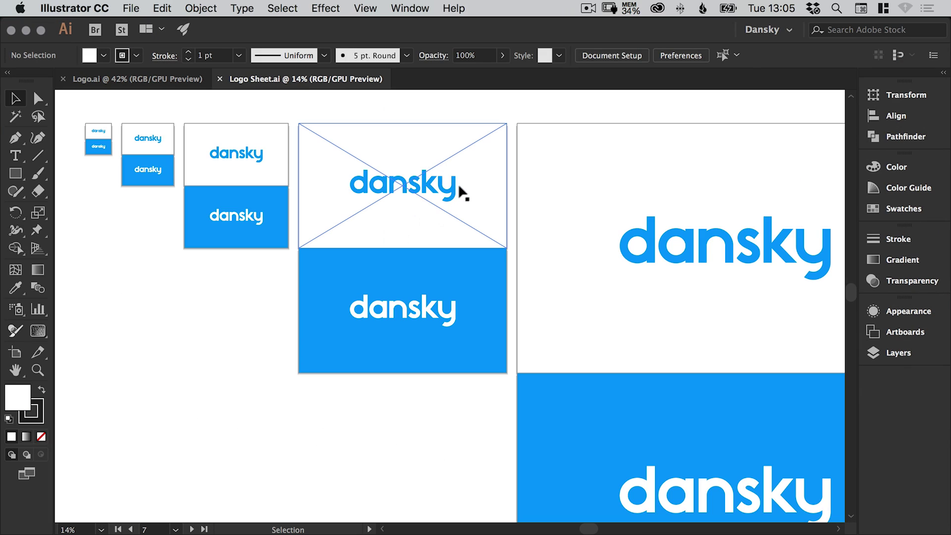
Fit all Logo Sheet.ai artboards in view and compare them against Logo.ai.
key("super+alt+0")
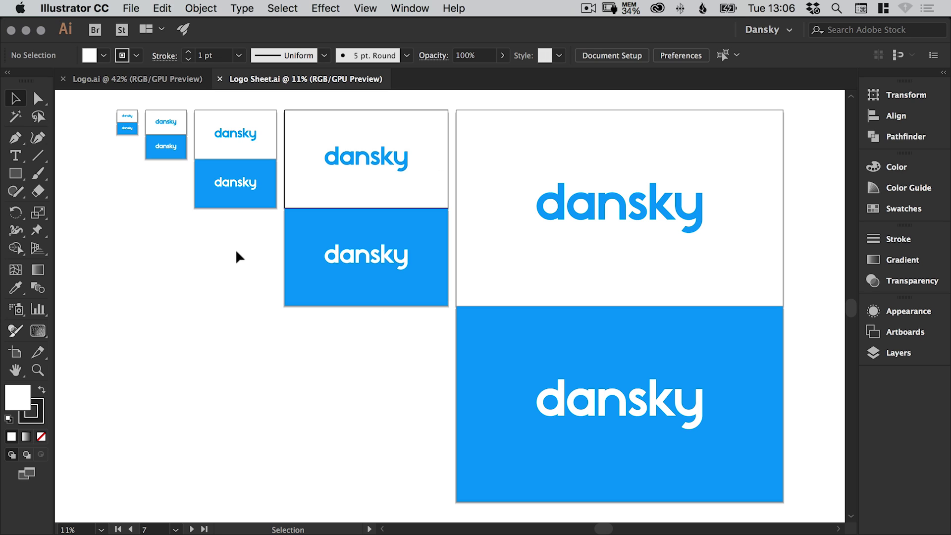
left_click(131, 79)
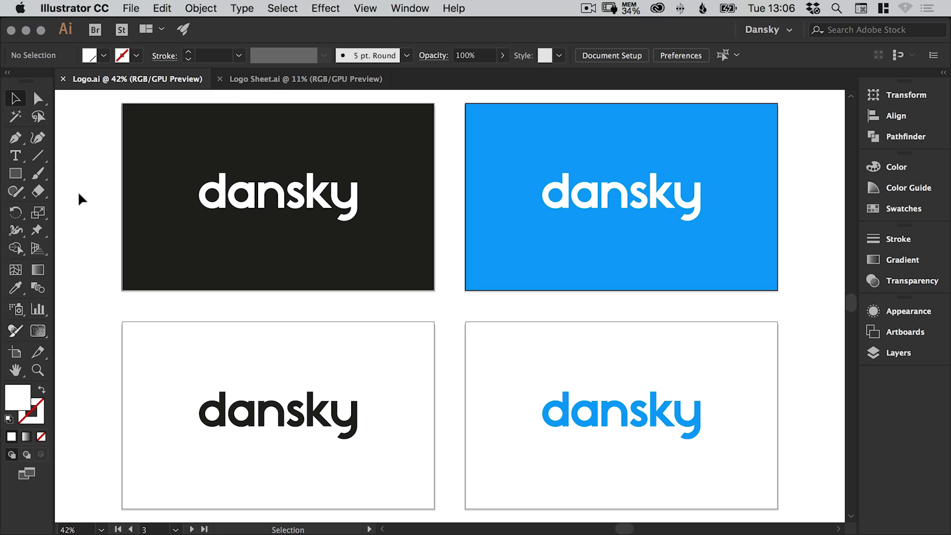
left_click(297, 77)
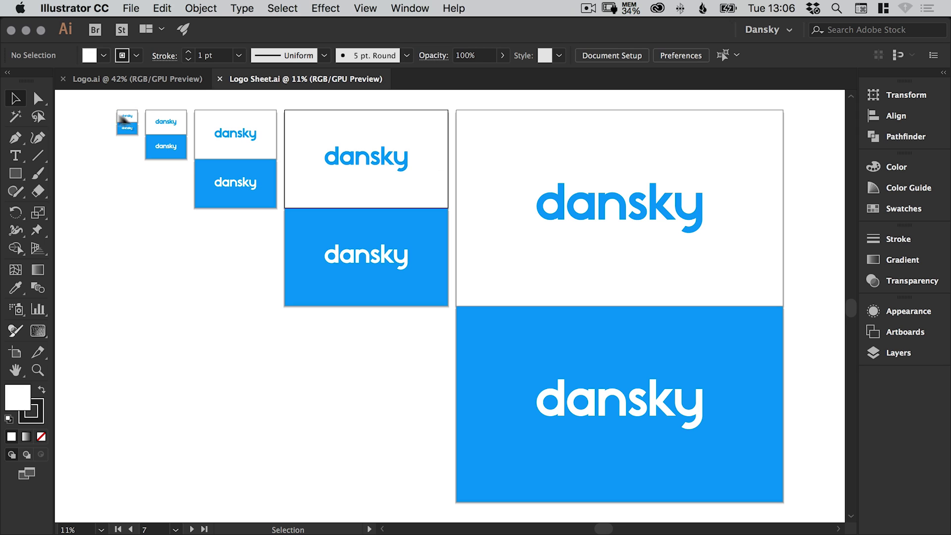
left_click(129, 81)
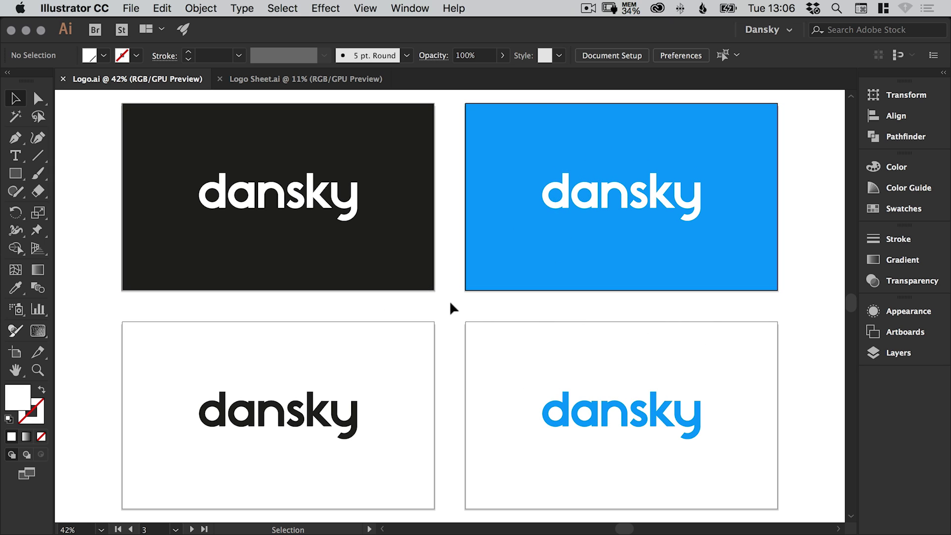
left_click(287, 79)
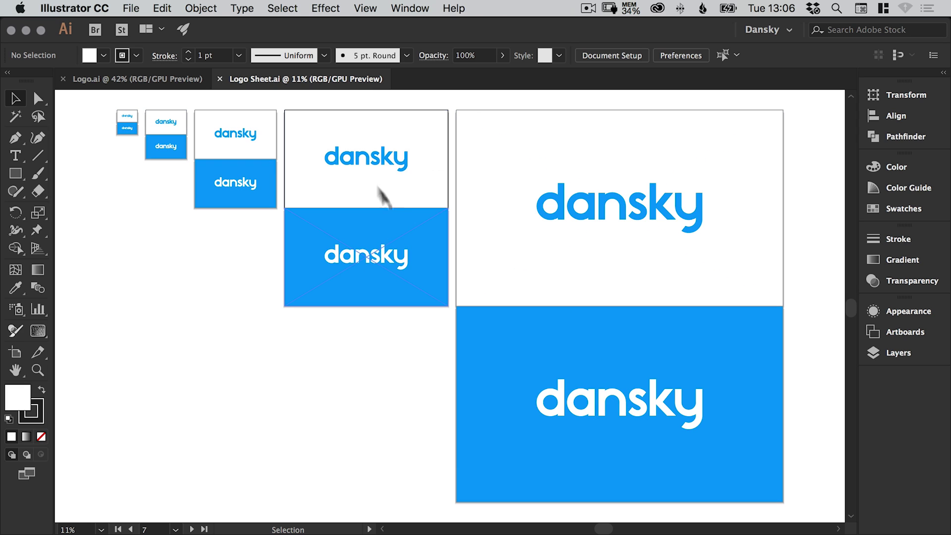
left_click(404, 8)
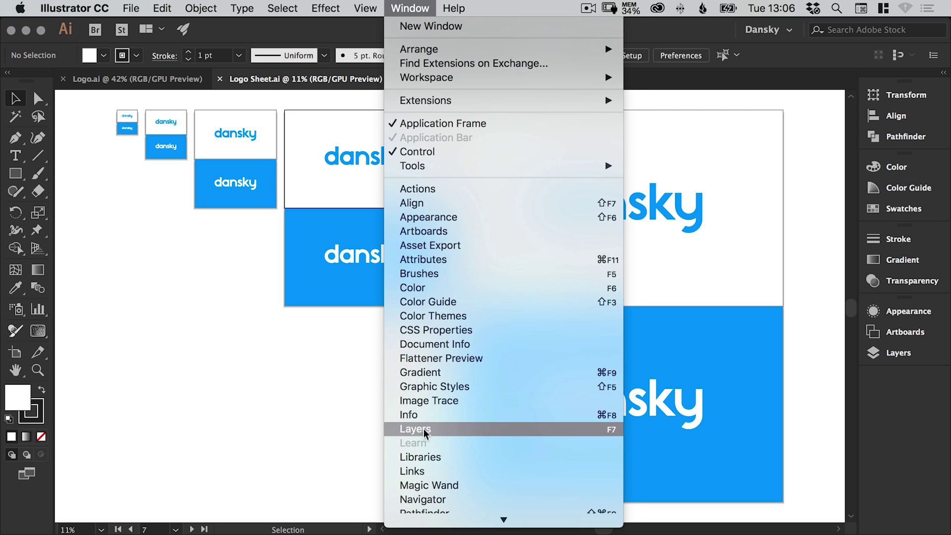
Inspect the linked Logo.ai files in Logo Sheet's Links panel.
left_click(423, 469)
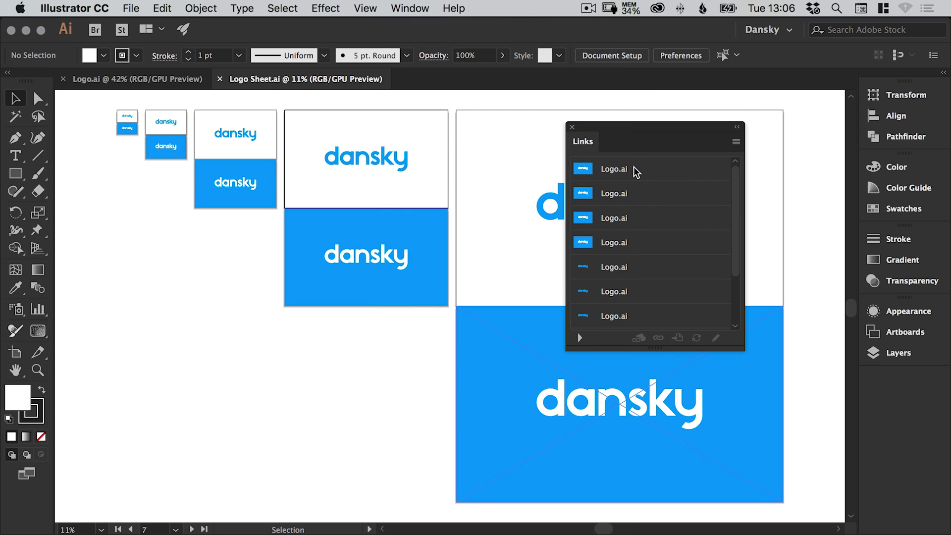
left_click(649, 171)
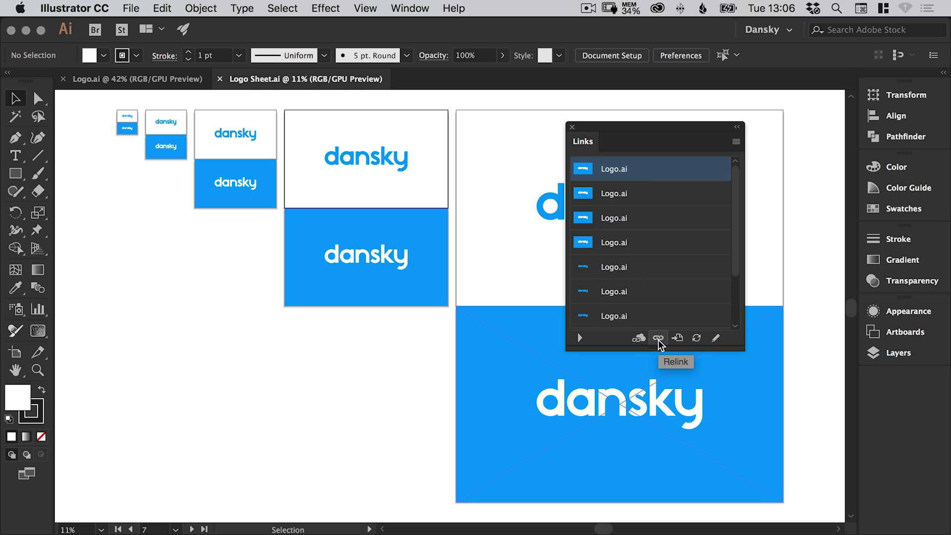
left_click(572, 127)
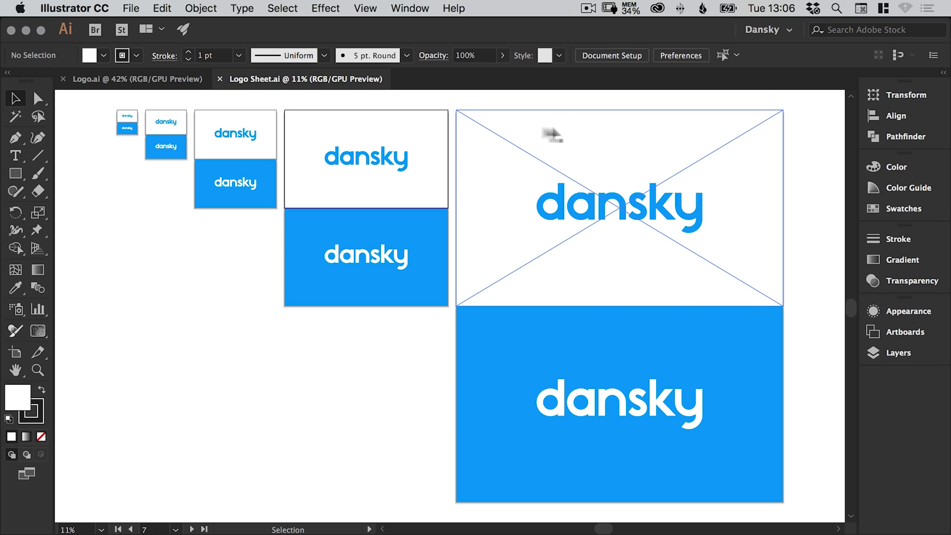
In Logo.ai, delete the blue background and logos, then move remaining logos to the right artboards.
left_click(144, 79)
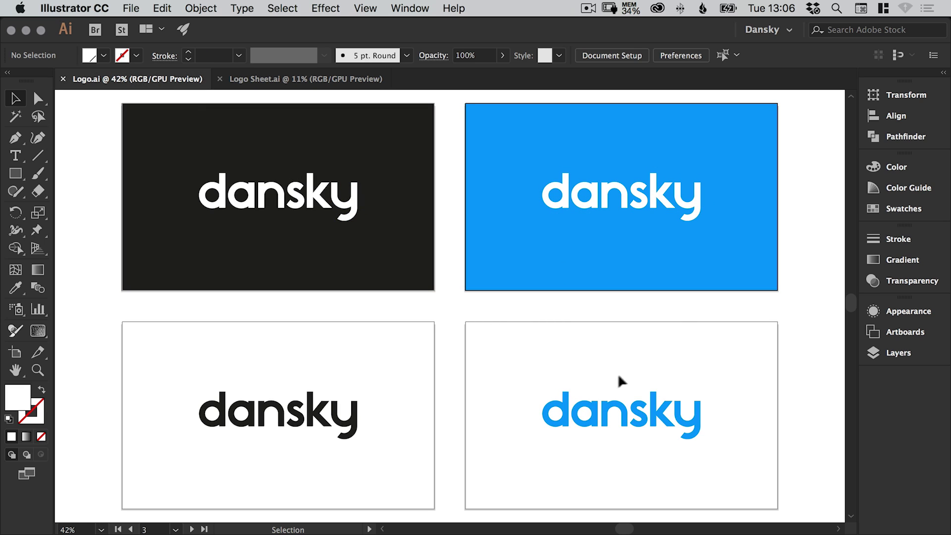
left_click(470, 184)
left_click(689, 469, "shift")
key("Delete")
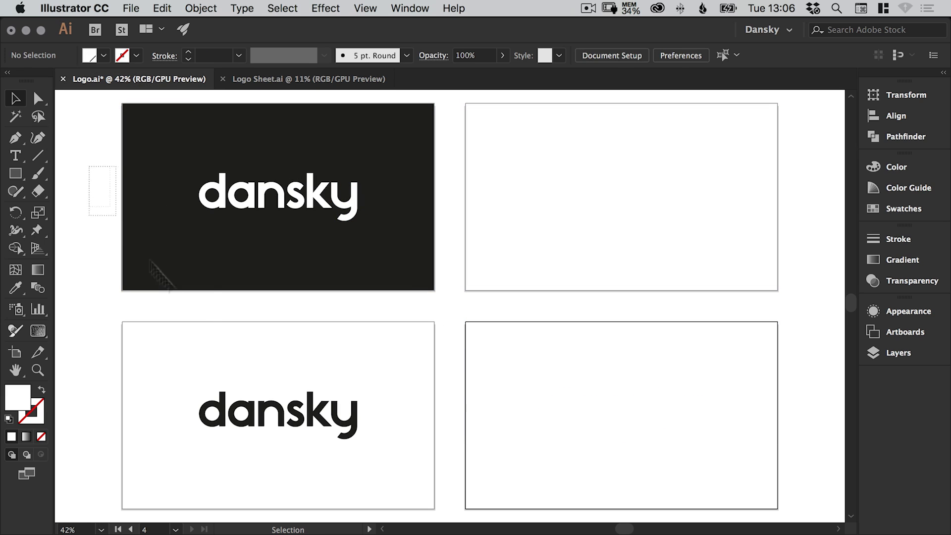
key("super+a")
left_click_drag(350, 219, 626, 201)
left_click(814, 186)
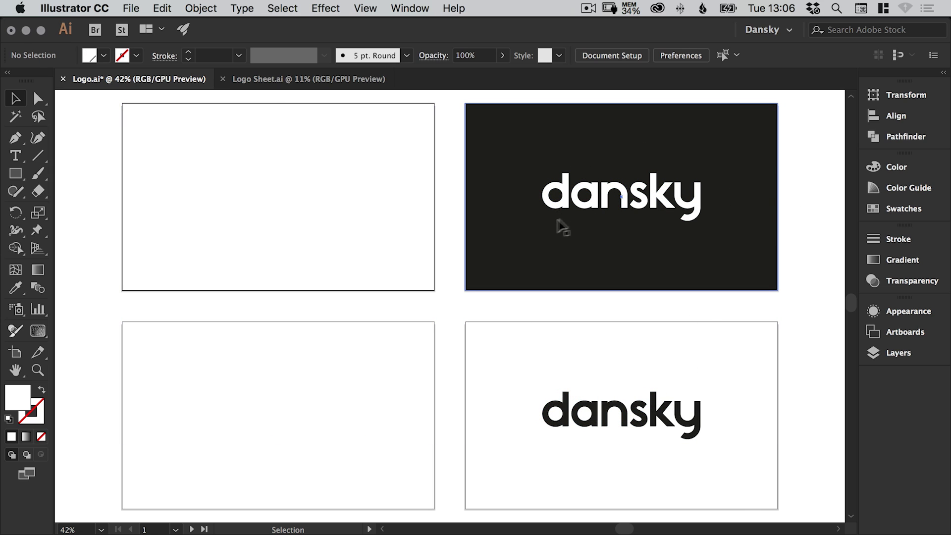
Save Logo.ai, confirming past the outside-changes warning.
left_click(131, 8)
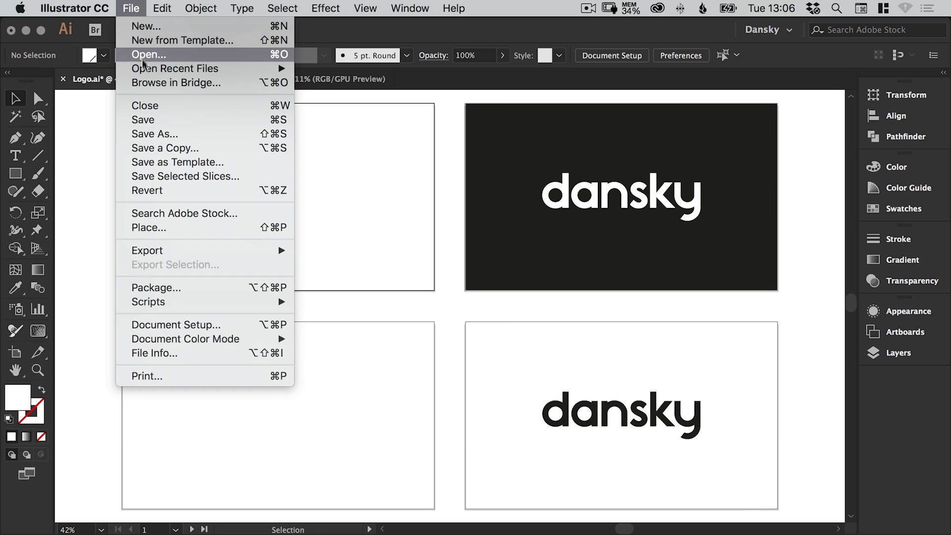
left_click(143, 120)
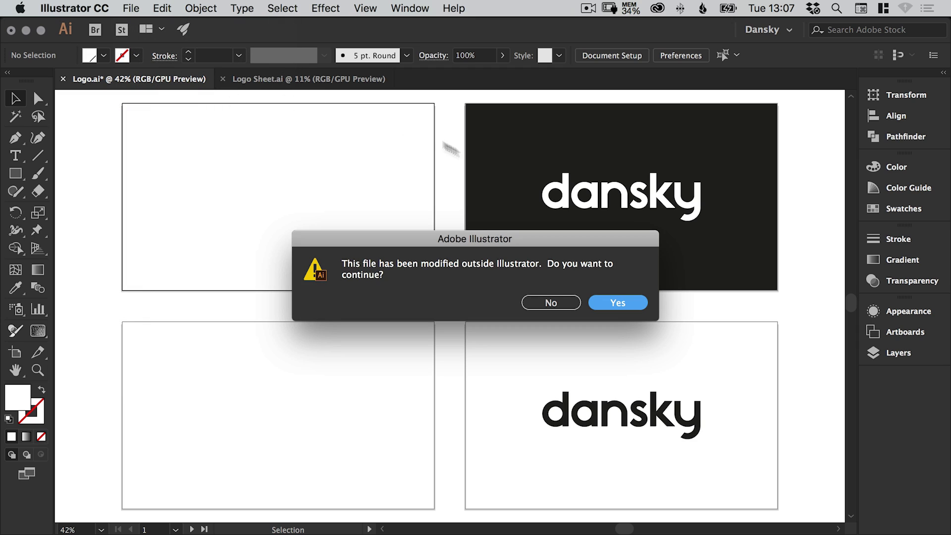
left_click(618, 302)
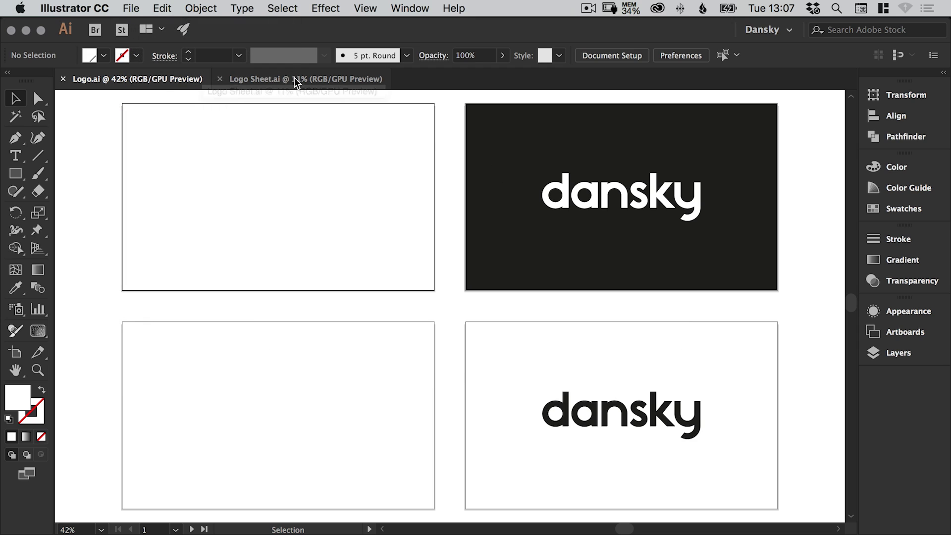
Update all linked logos in Logo Sheet.ai from Logo.ai via the Links panel.
left_click(294, 78)
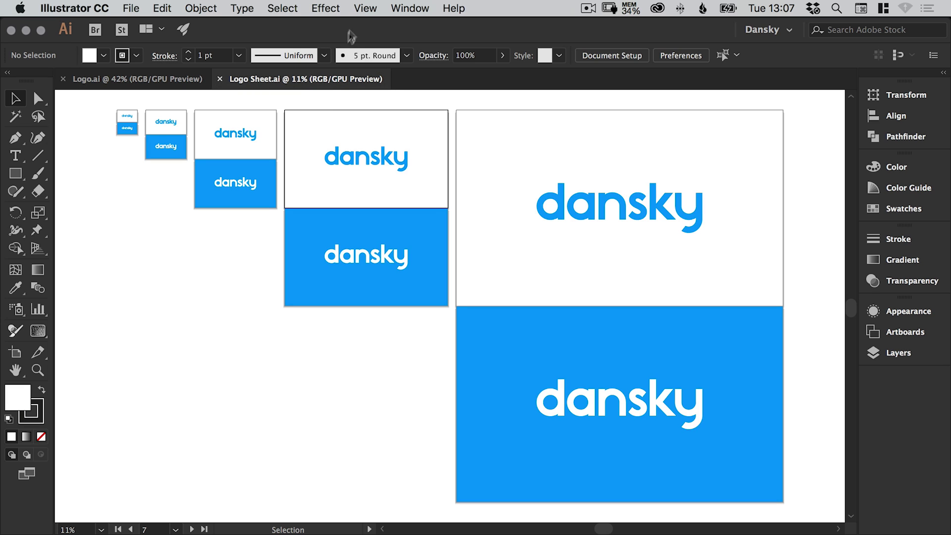
left_click(404, 8)
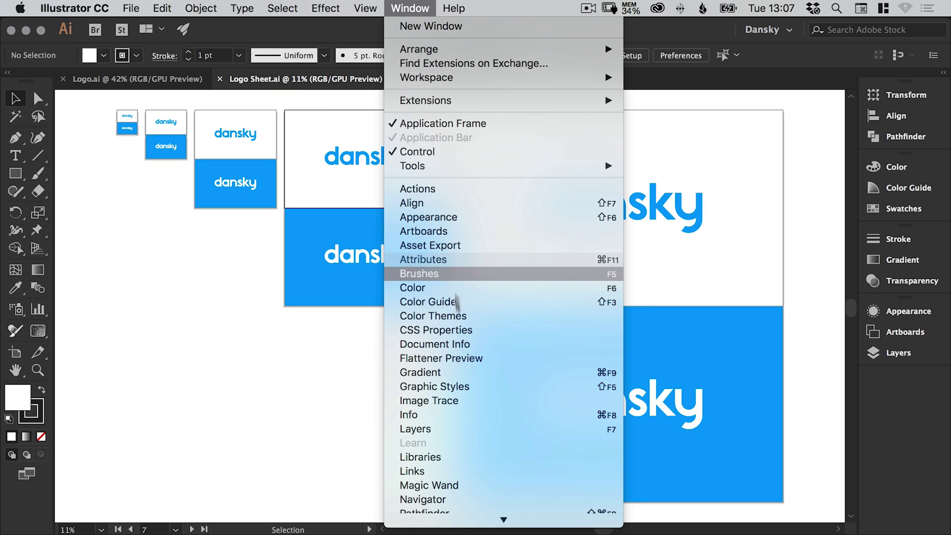
left_click(448, 473)
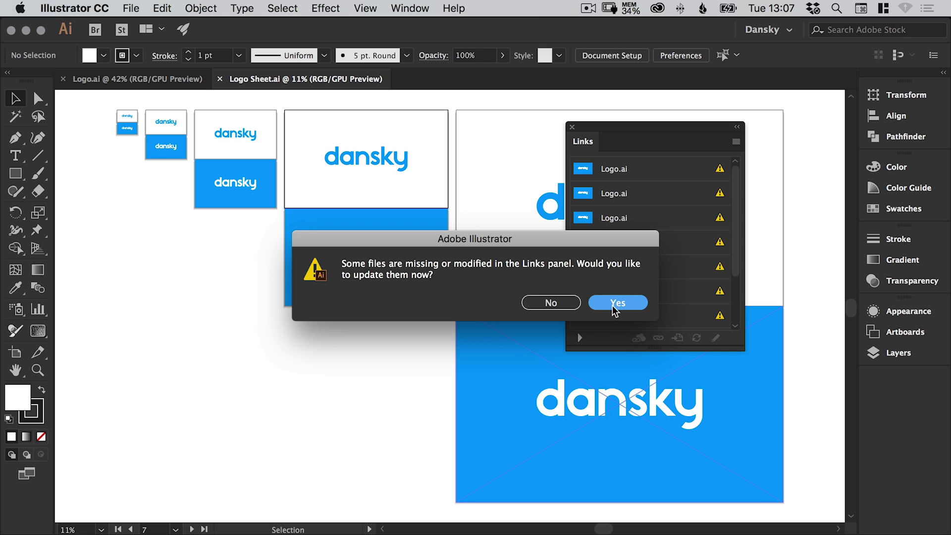
left_click(550, 302)
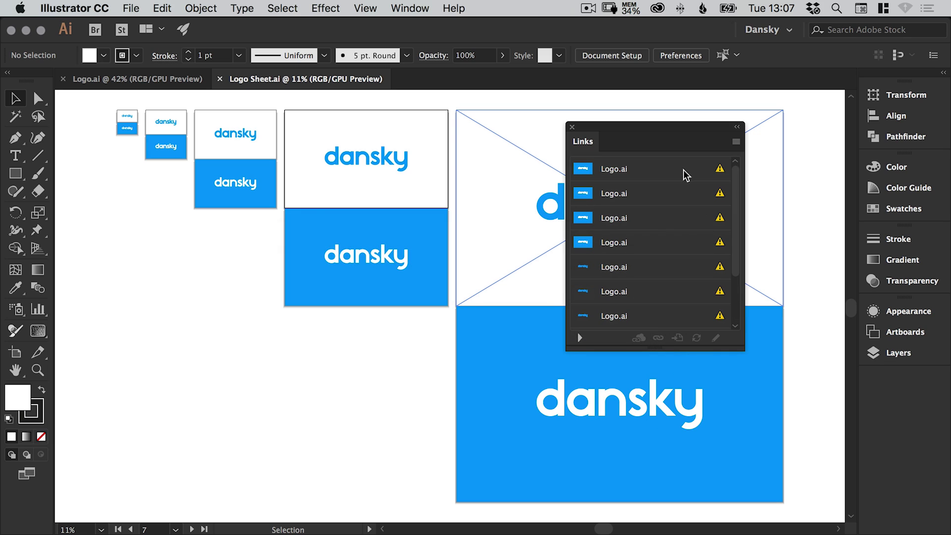
left_click(669, 167)
scroll(735, 198, "down", 3)
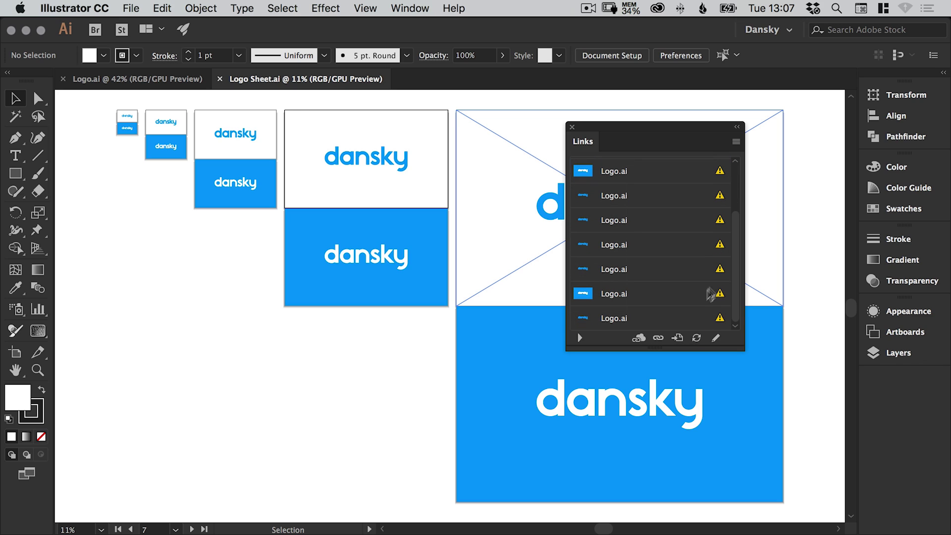
left_click(649, 320)
left_click(654, 321, "shift")
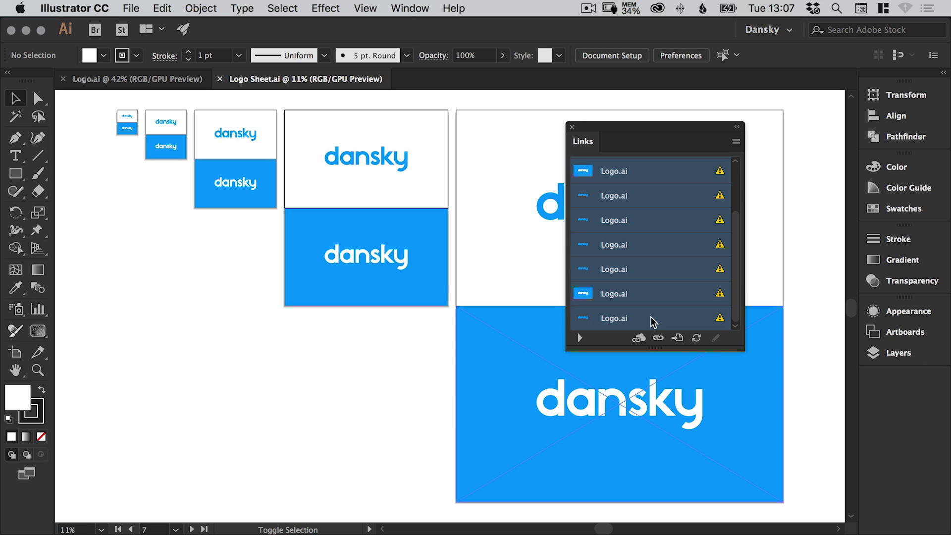
left_click(698, 338)
left_click(570, 126)
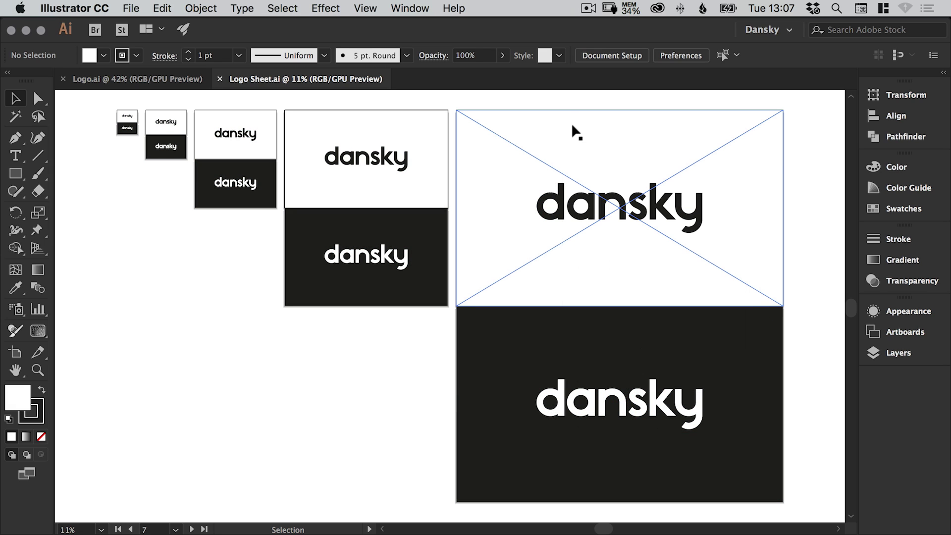
left_click(123, 78)
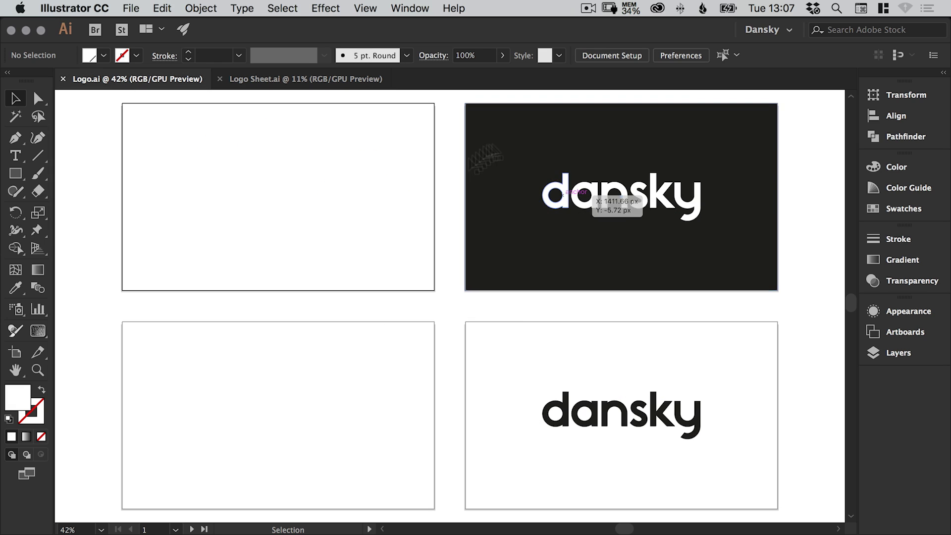
Save the restored blue artwork in Logo.ai.
left_click(311, 79)
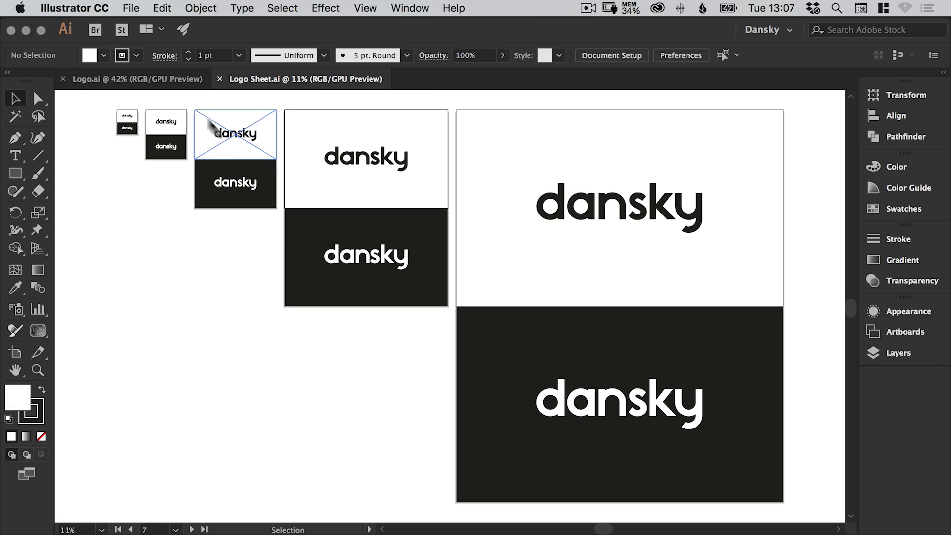
left_click(173, 78)
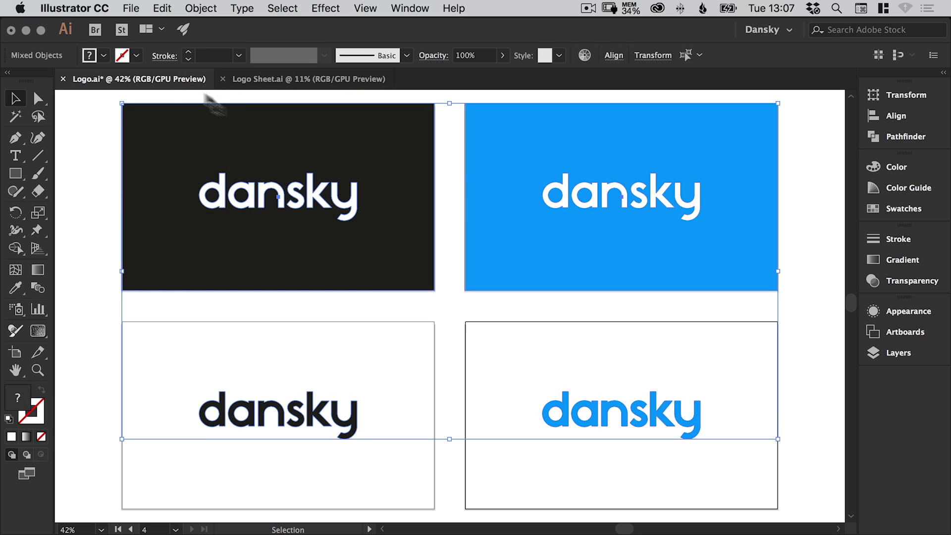
left_click(131, 7)
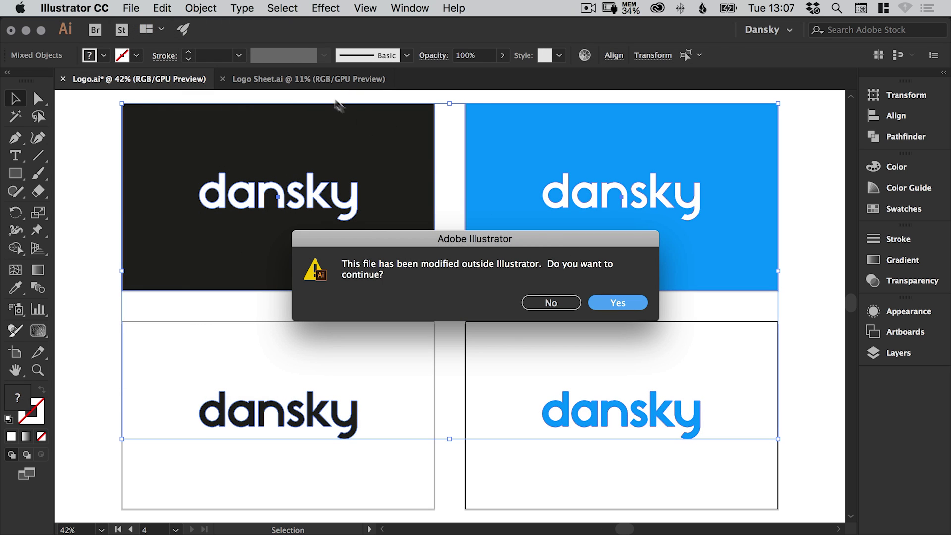
key("Return")
Dock the Links panel in Logo Sheet.ai and update every linked logo to the blue artwork.
left_click(305, 76)
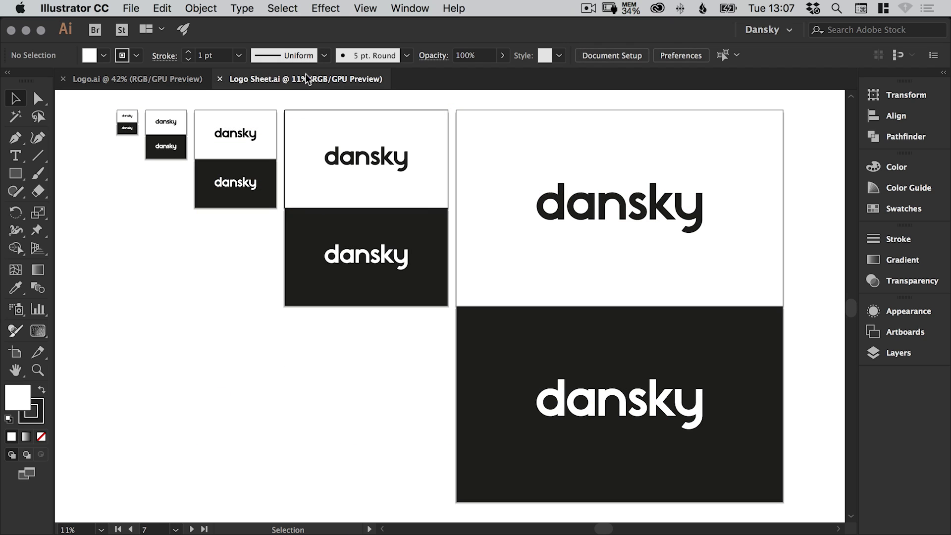
left_click(411, 9)
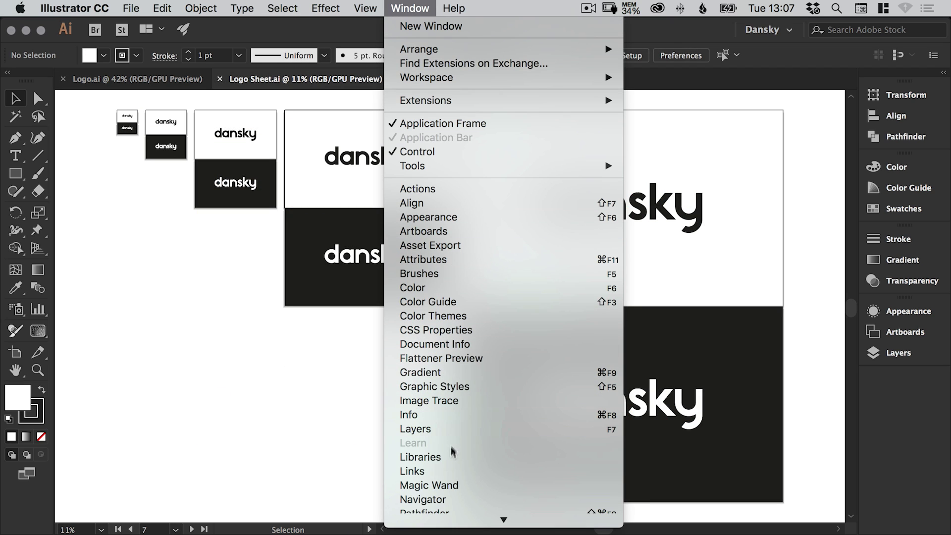
left_click(448, 473)
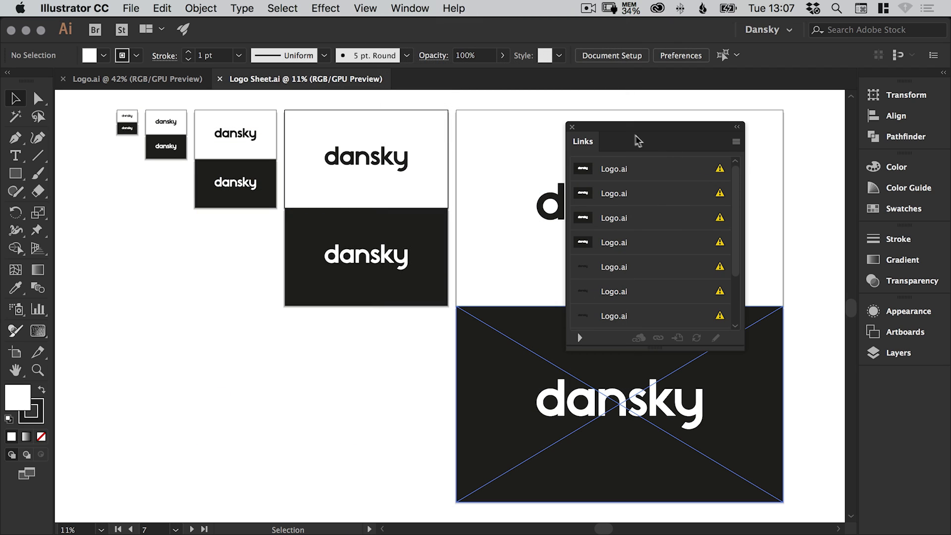
left_click_drag(628, 144, 889, 382)
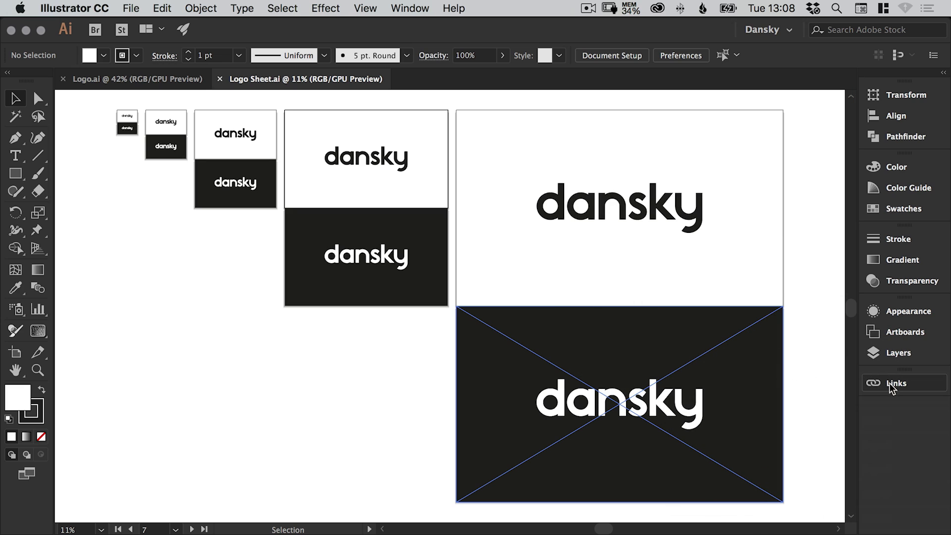
left_click(898, 384)
left_click(795, 347)
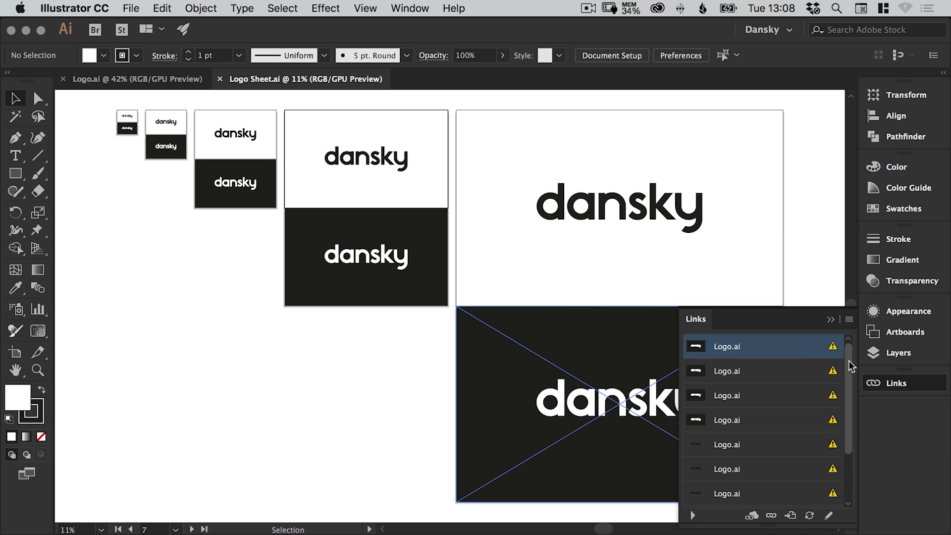
left_click_drag(848, 367, 849, 414)
left_click(786, 487, "shift")
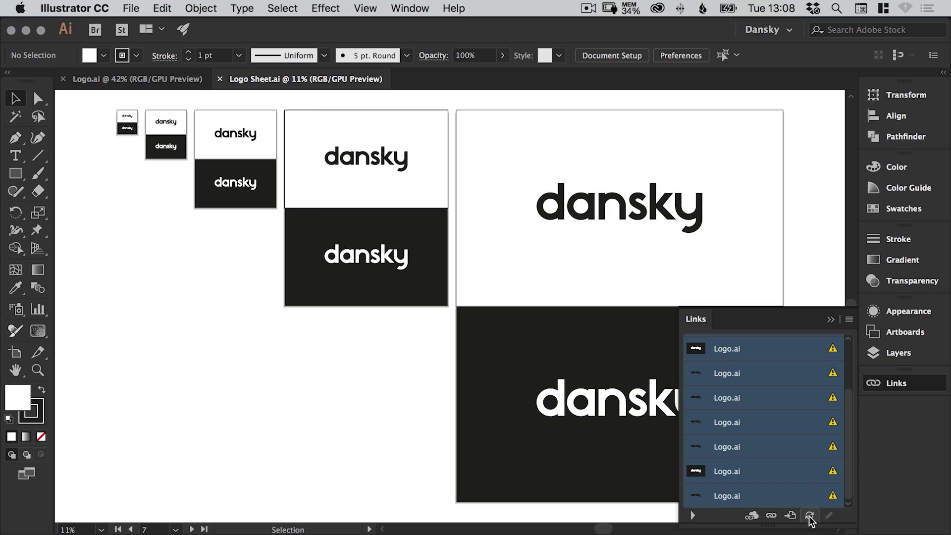
left_click(809, 516)
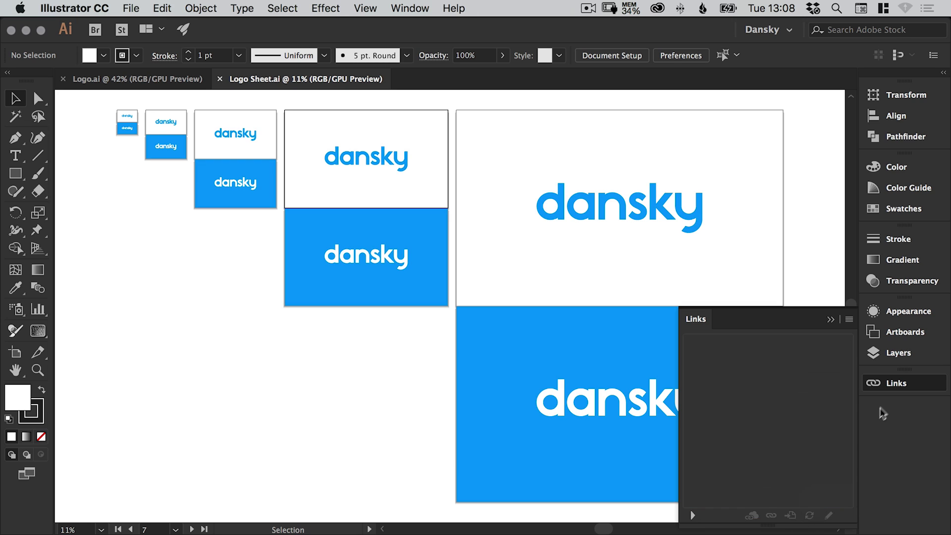
left_click(895, 383)
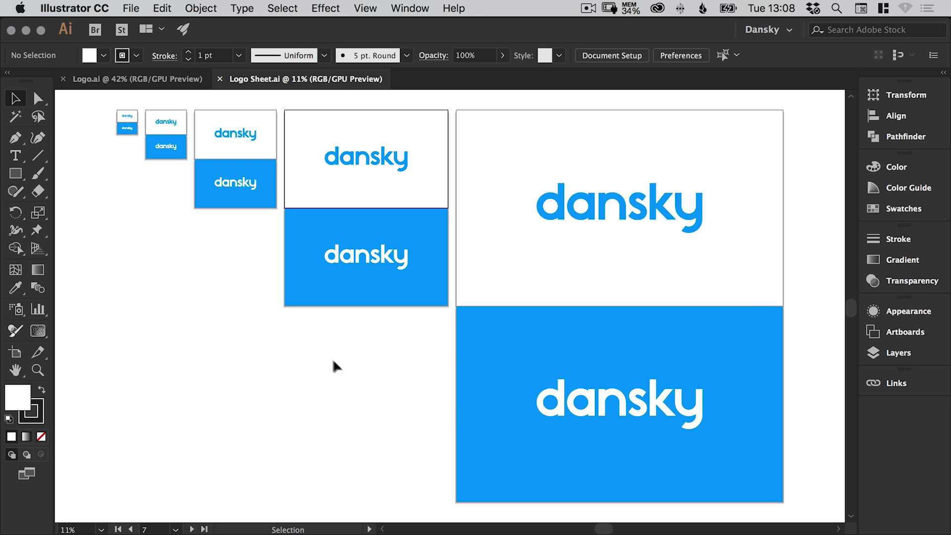
Nudge the logo on Logo.ai's blue artboard slightly upward.
left_click(172, 76)
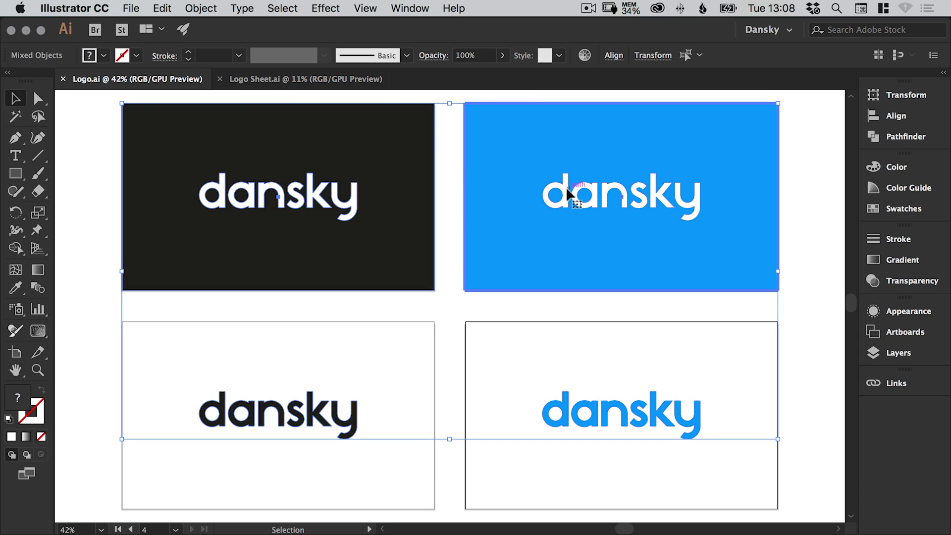
left_click(787, 168)
left_click_drag(678, 198, 678, 166)
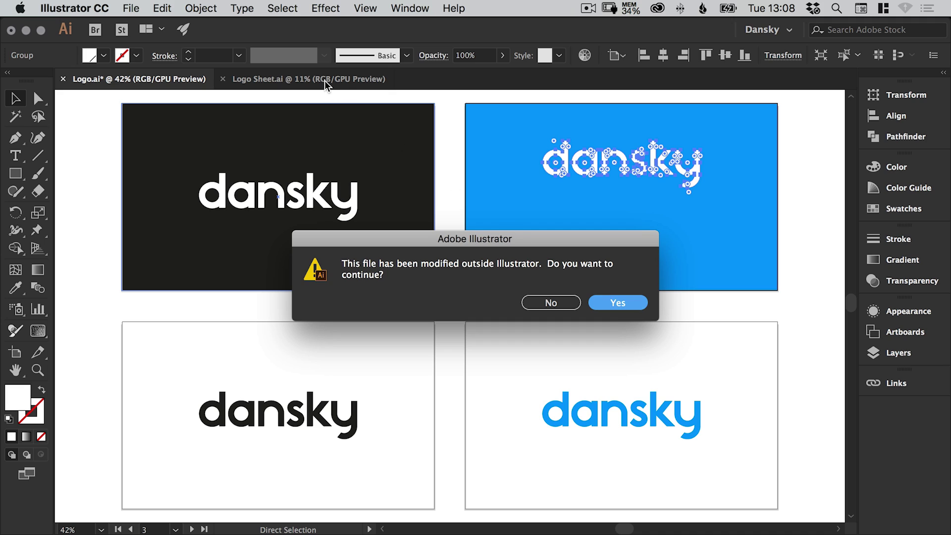
key("Return")
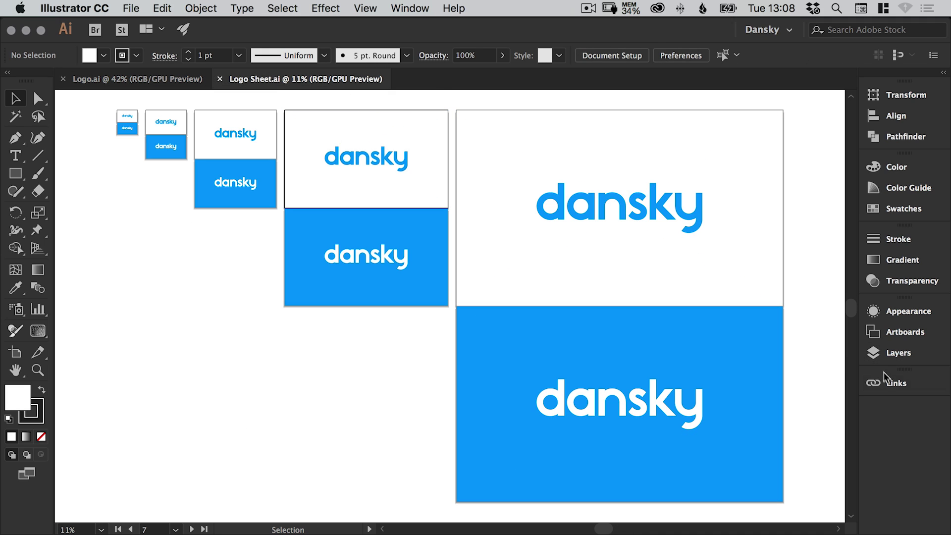
Select all links in the docked Links panel and update them.
left_click(886, 381)
scroll(804, 488, "down", 1)
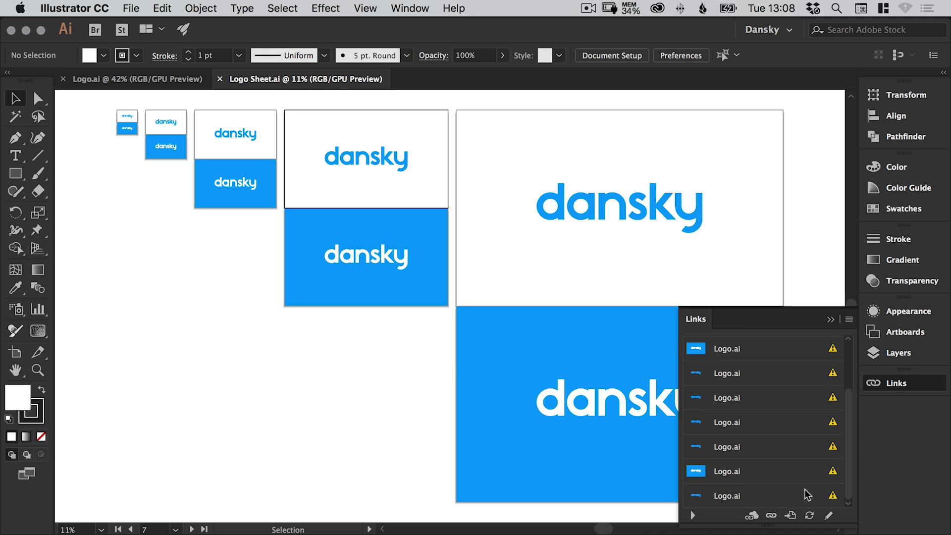
left_click(804, 493, "shift")
left_click(809, 515)
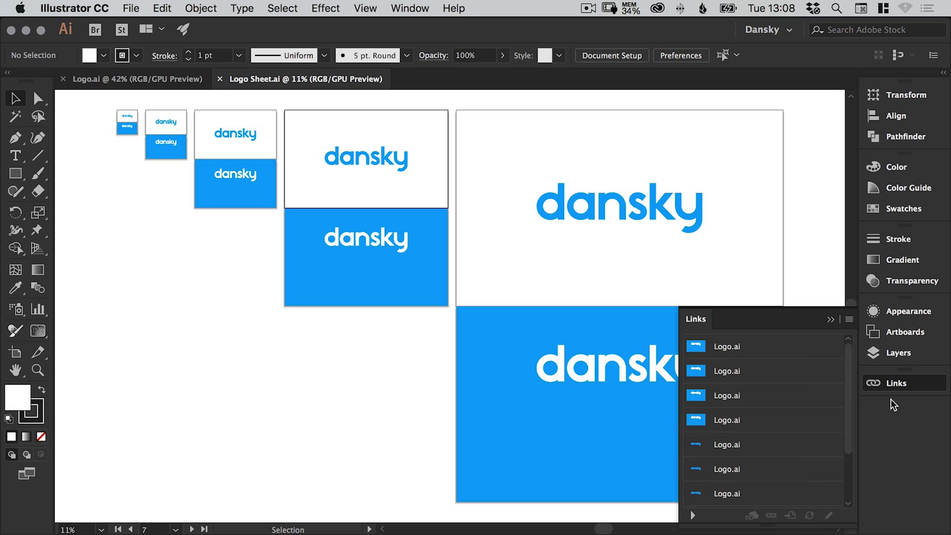
left_click(888, 383)
Accept Logo.ai's modified-file warning and refresh Logo Sheet's placed logos once more.
left_click(136, 79)
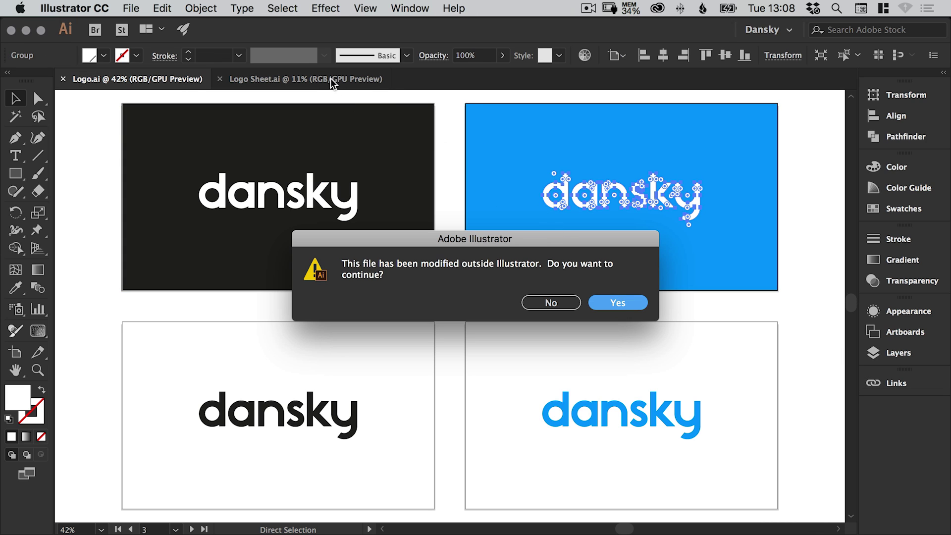
key("Return")
left_click(337, 78)
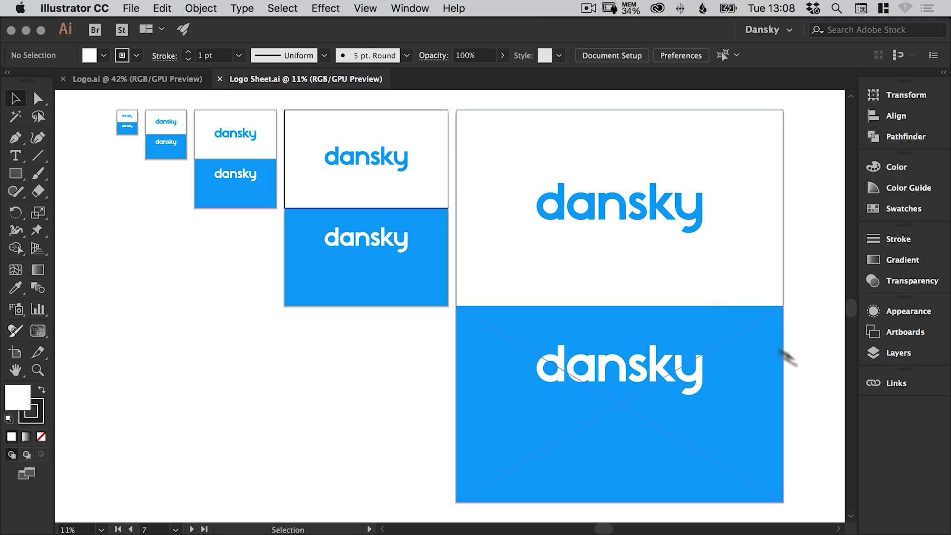
left_click(892, 385)
scroll(822, 376, "down", 2)
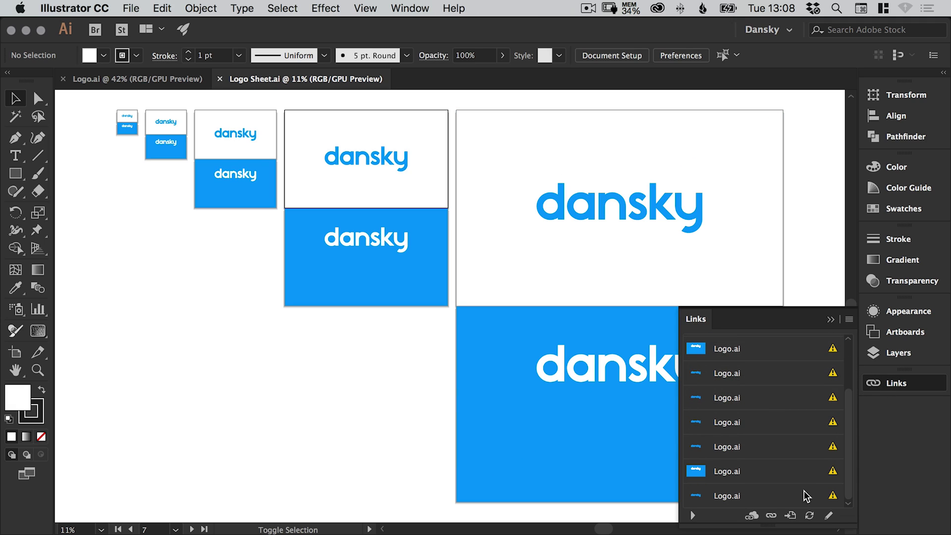
left_click(886, 382)
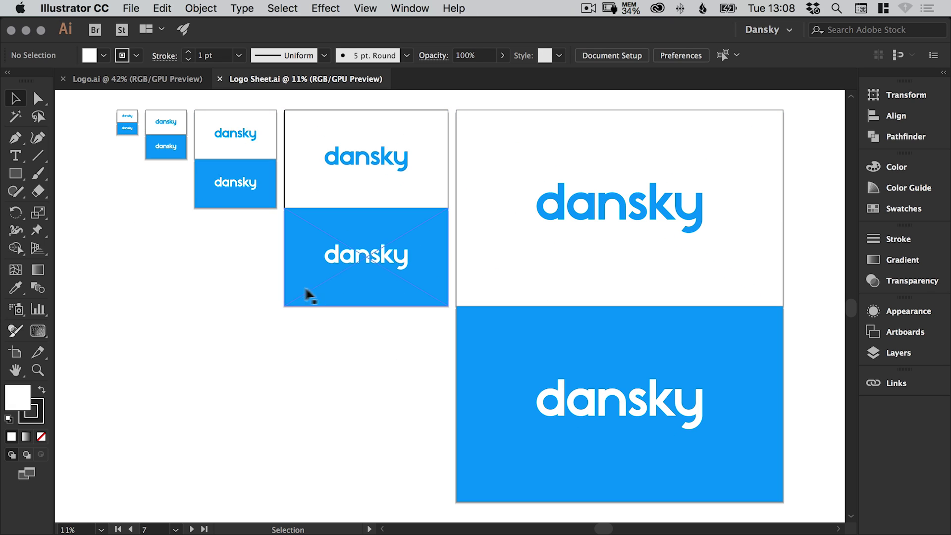
left_click(132, 8)
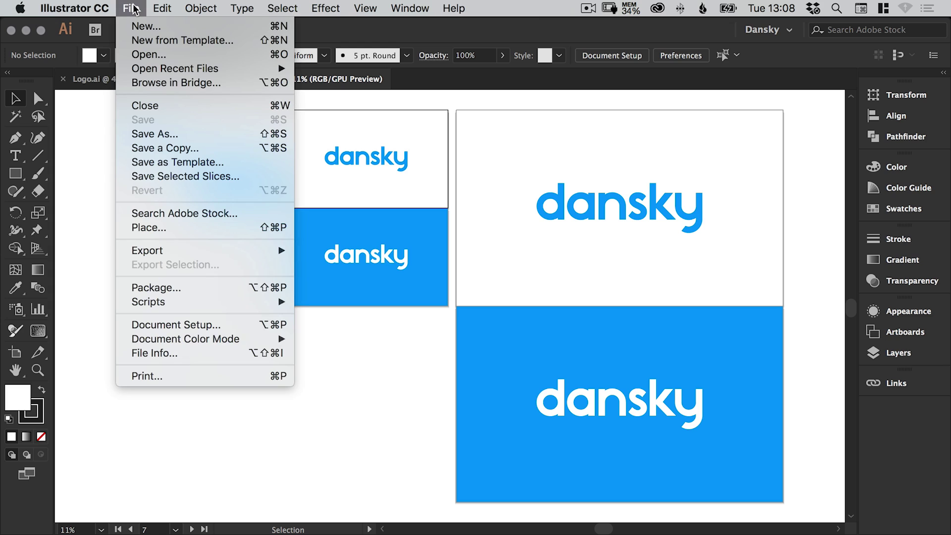
mouse_move(193, 251)
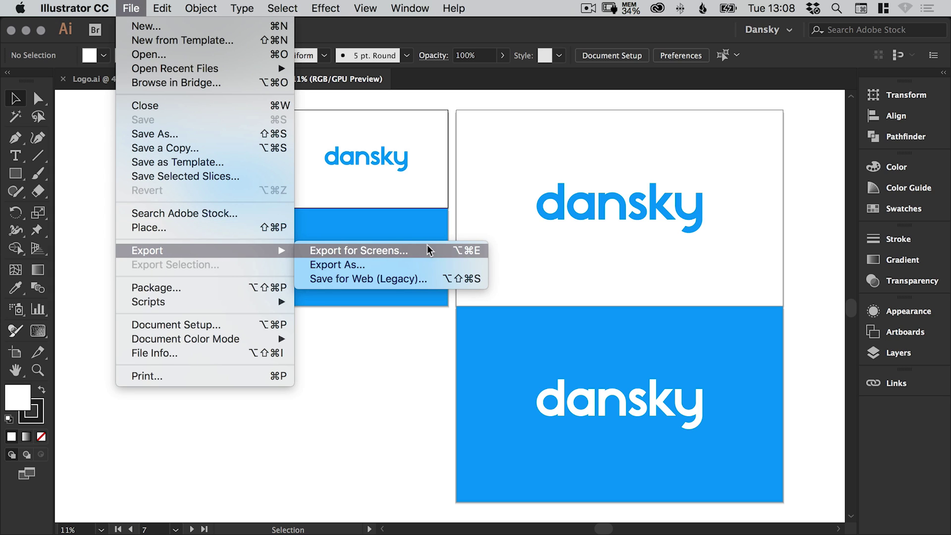
left_click(402, 251)
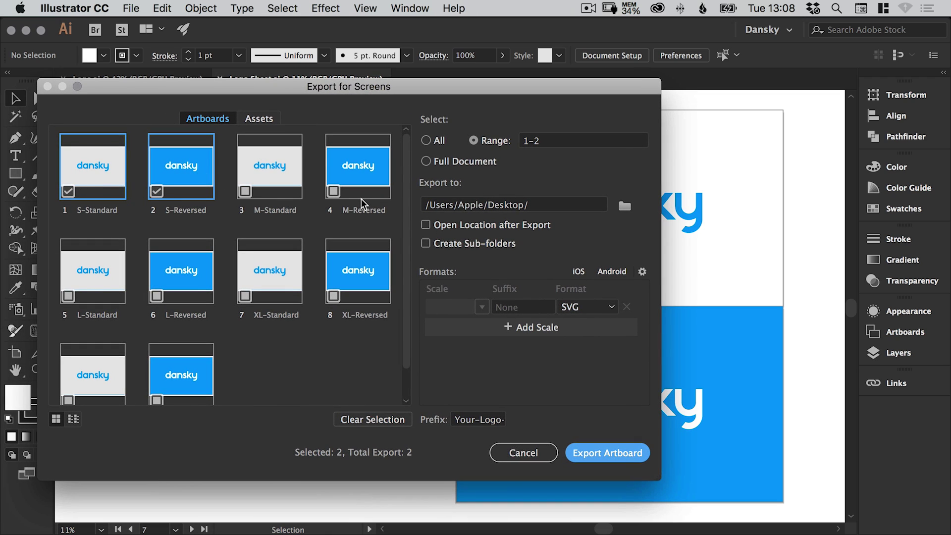
left_click(427, 141)
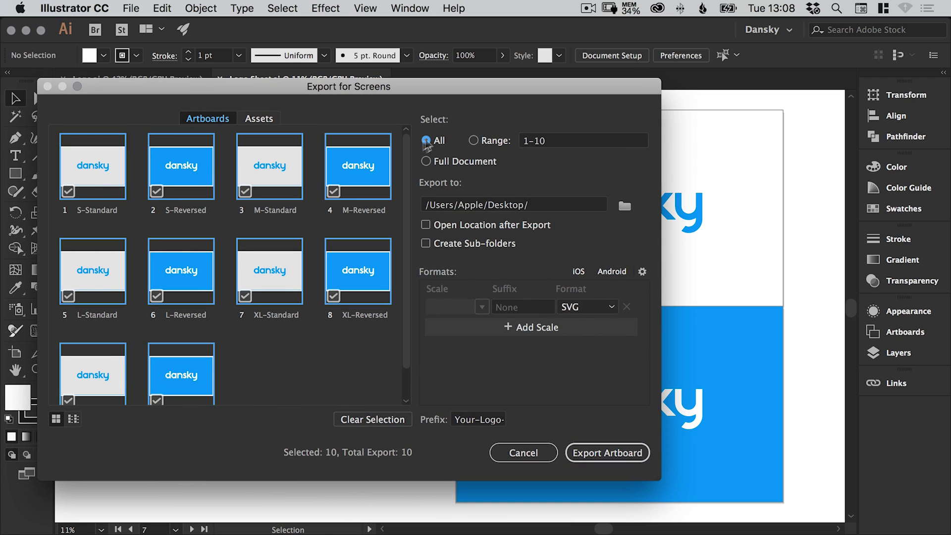
left_click(333, 192)
left_click(333, 296)
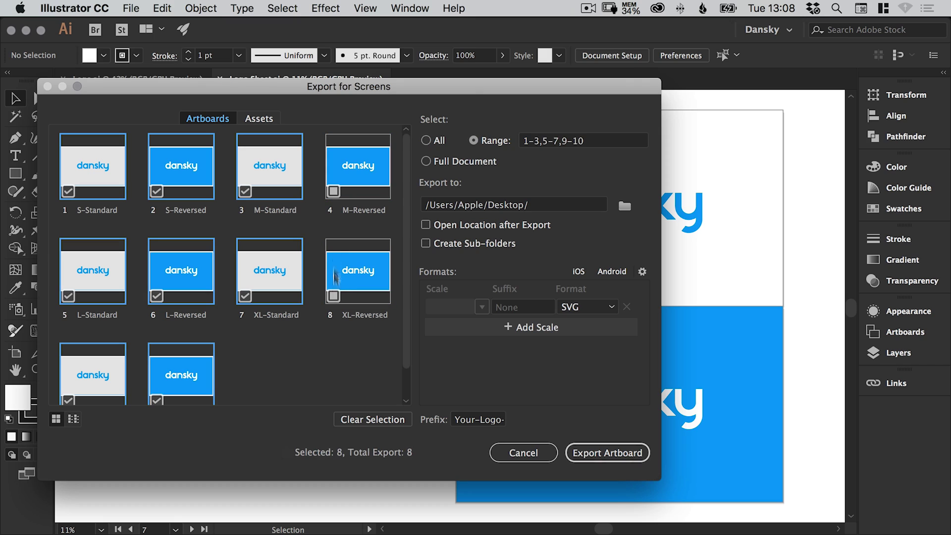
left_click(334, 192)
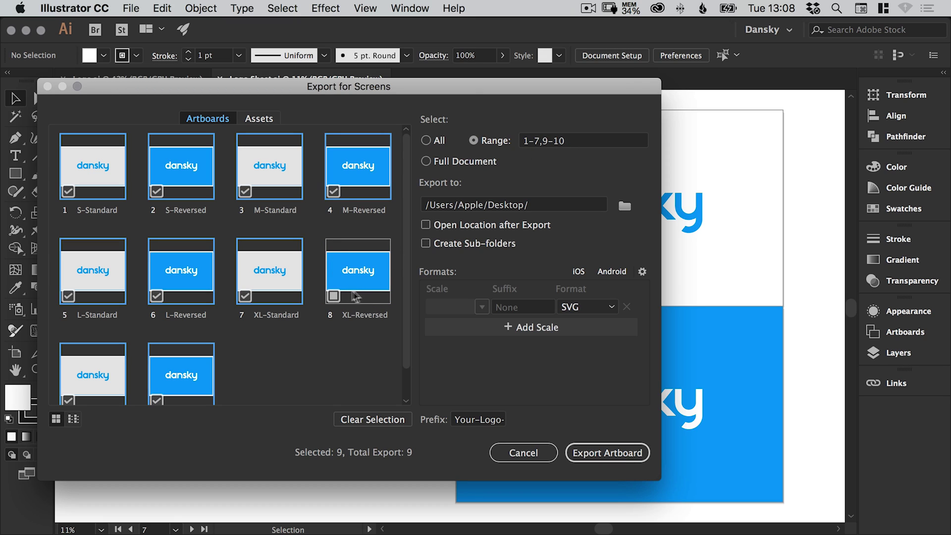
left_click(333, 296)
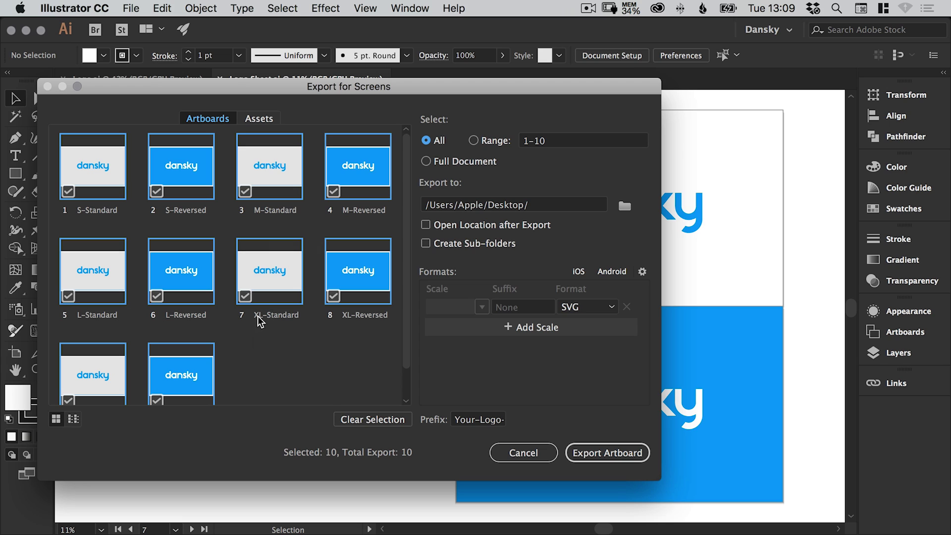
scroll(202, 384, "down", 2)
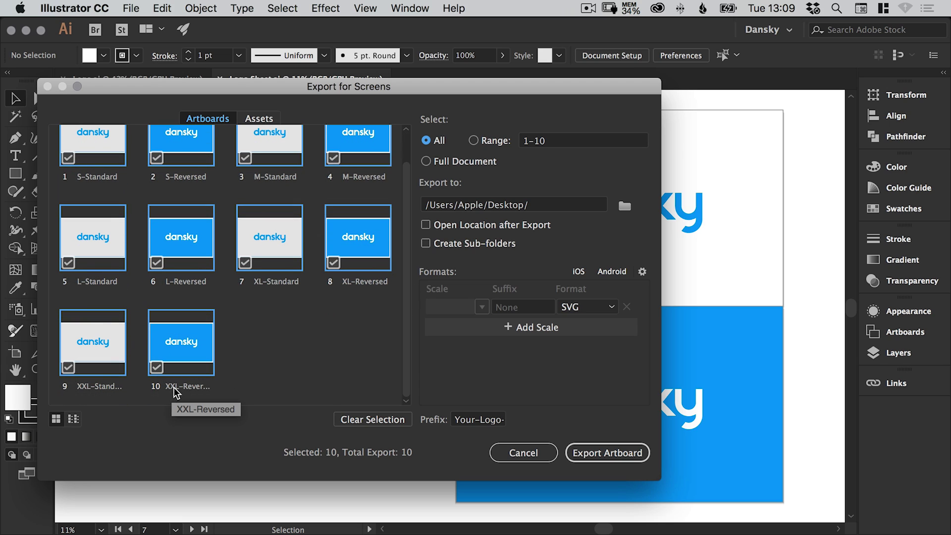
left_click(533, 452)
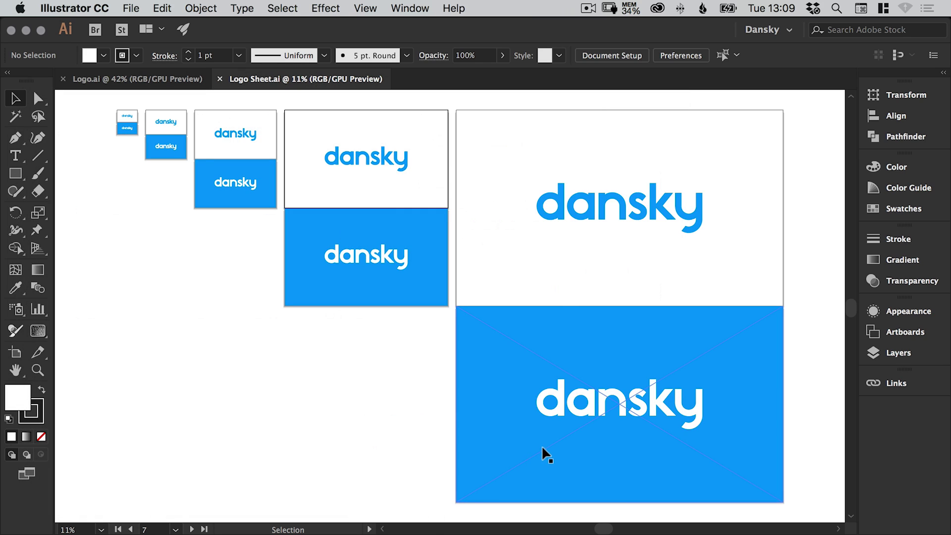
left_click(414, 8)
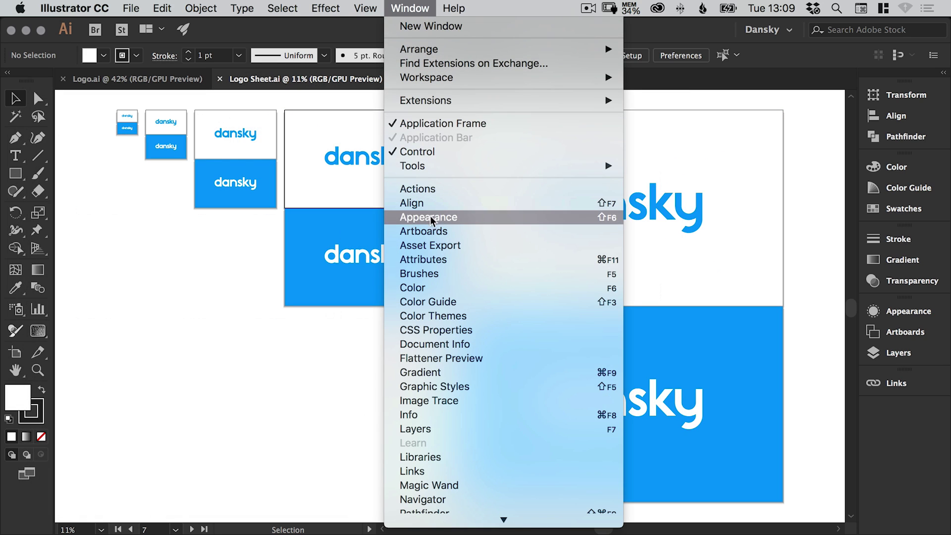
left_click(424, 231)
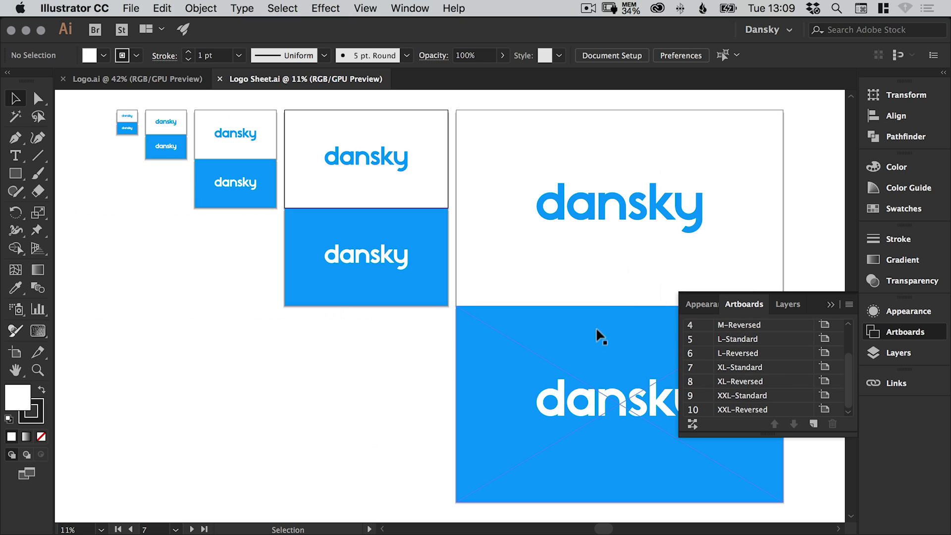
Open Export for Screens for all artboards and set the destination to Logo Pack/Output.
left_click(878, 337)
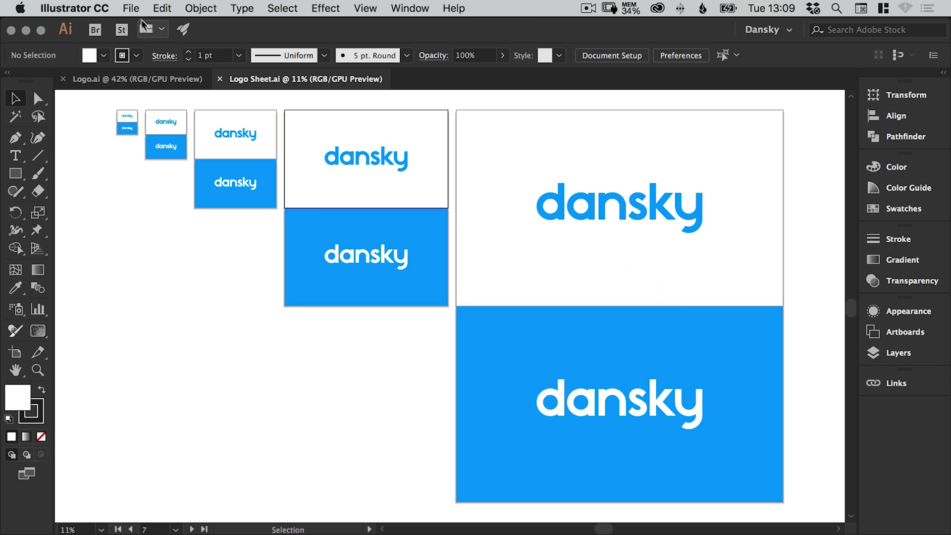
left_click(131, 8)
mouse_move(227, 251)
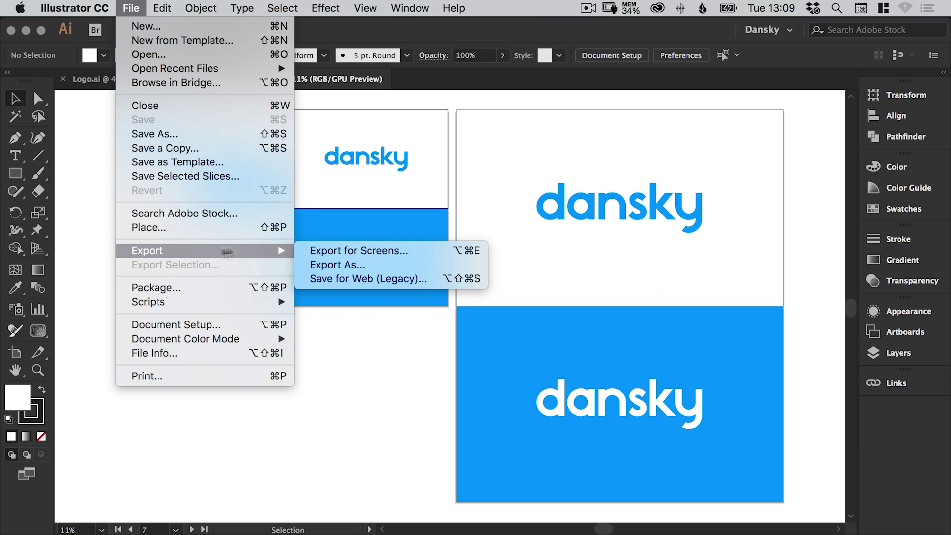
left_click(366, 253)
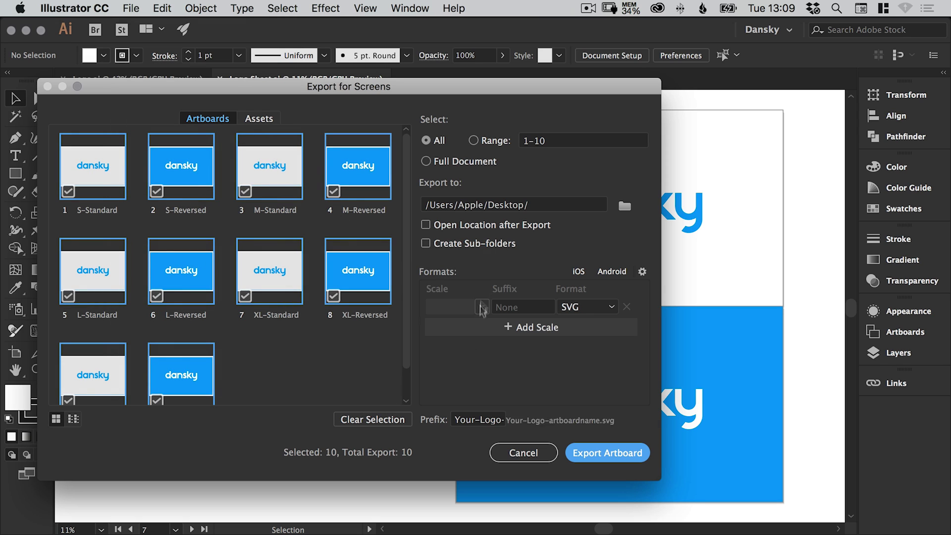
left_click(623, 206)
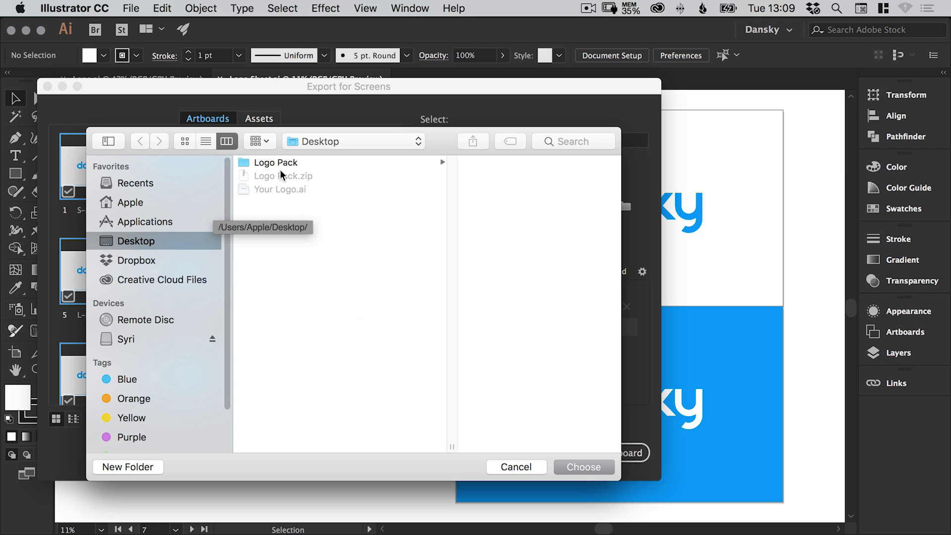
left_click(278, 163)
left_click(443, 202)
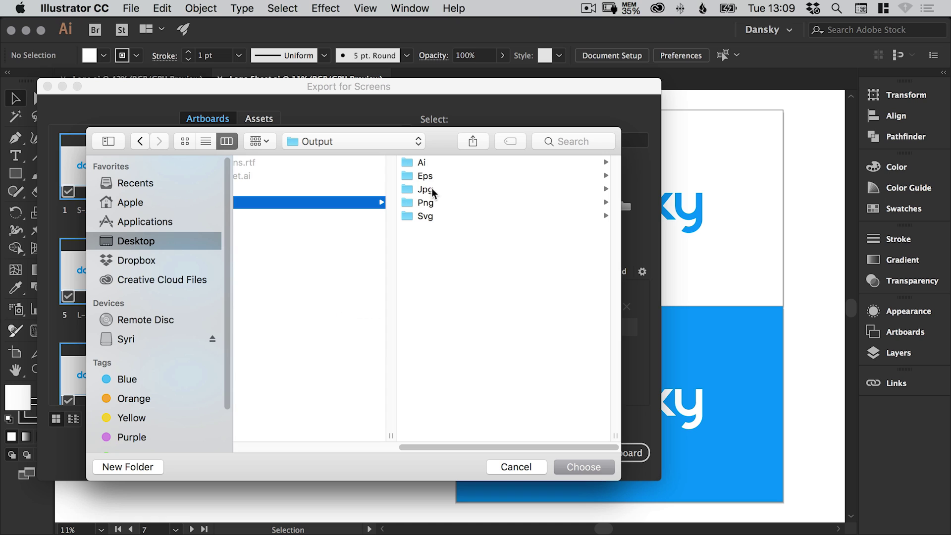
left_click(583, 466)
left_click_drag(485, 89, 611, 87)
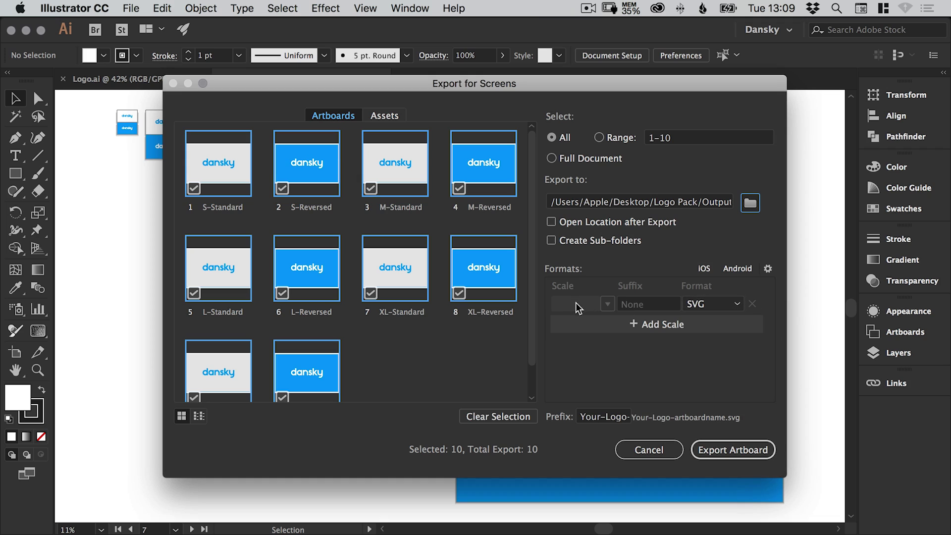
Change the export file-name prefix from 'Your-Logo-' to 'Dansky-Logo-'.
left_click(594, 416)
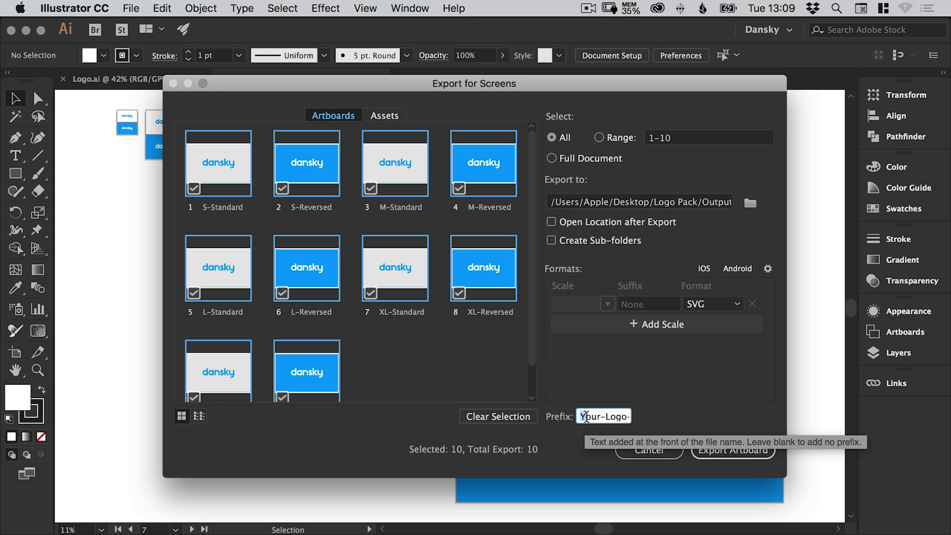
type("Dansky-Lo")
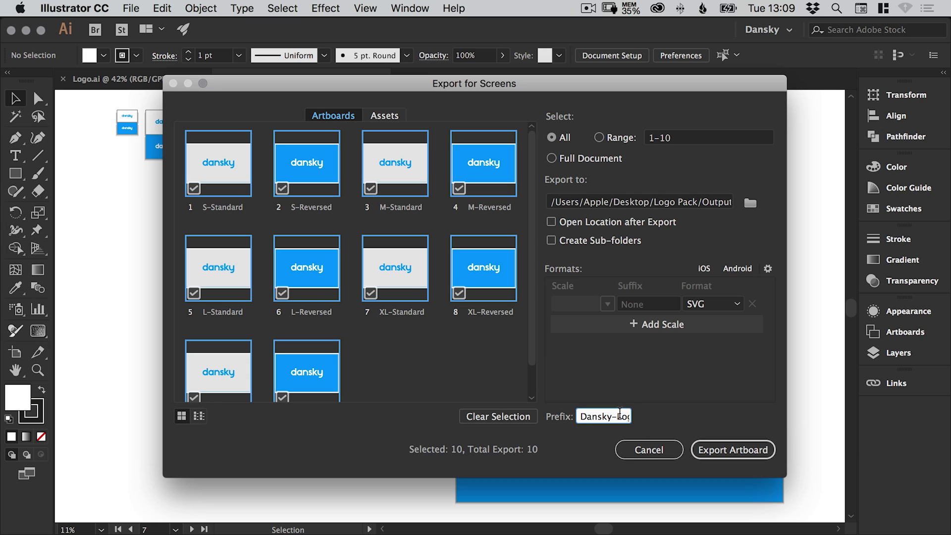
left_click_drag(619, 416, 621, 420)
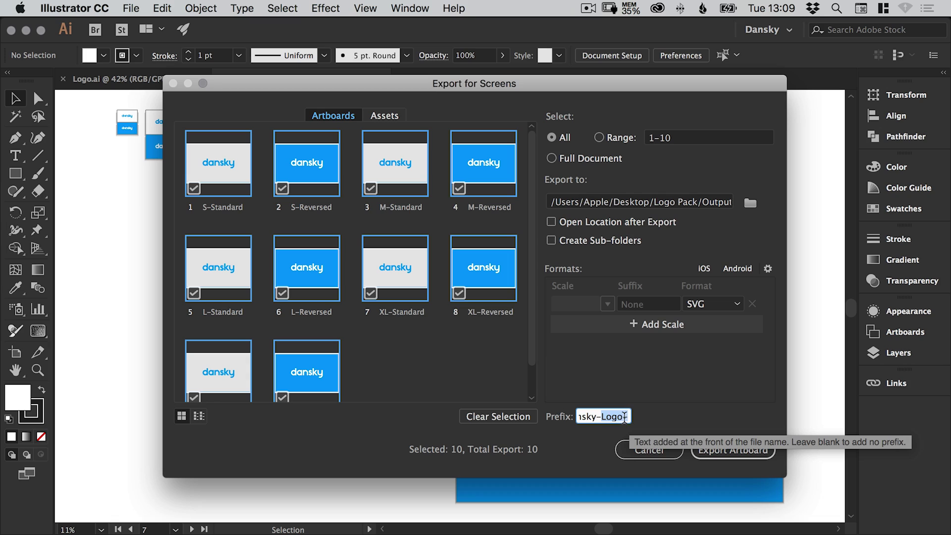
left_click(620, 418)
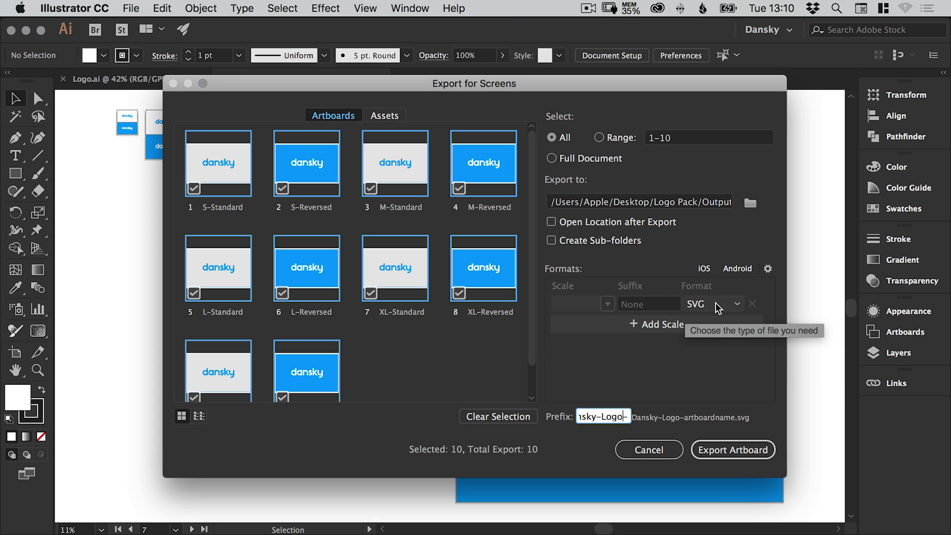
Add a 2x PNG export row with an empty suffix, removing the trial 1x row.
left_click(661, 325)
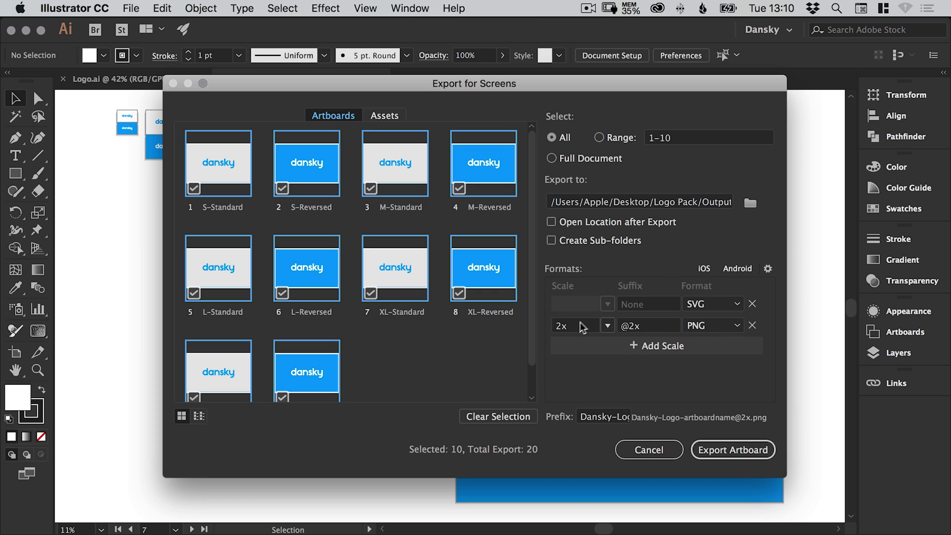
left_click(607, 325)
left_click(628, 341)
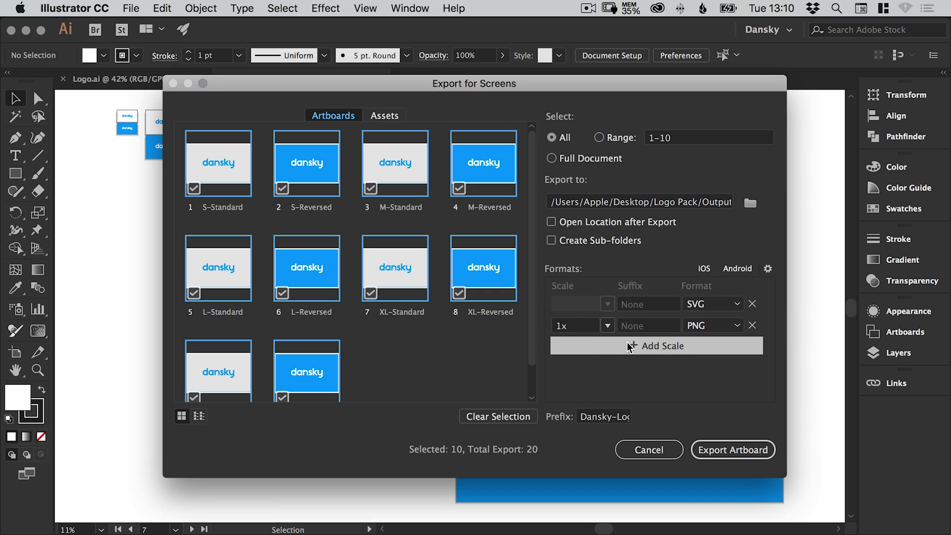
left_click(657, 347)
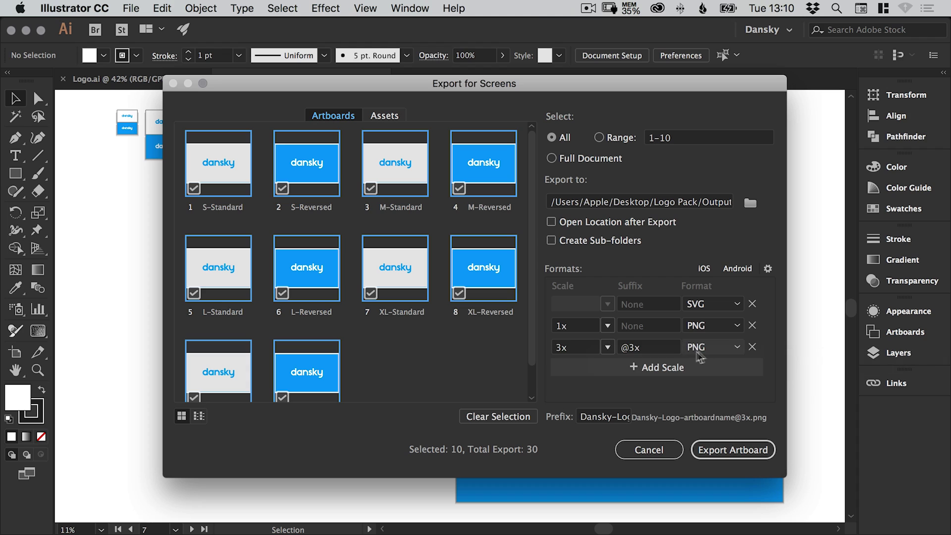
left_click(607, 347)
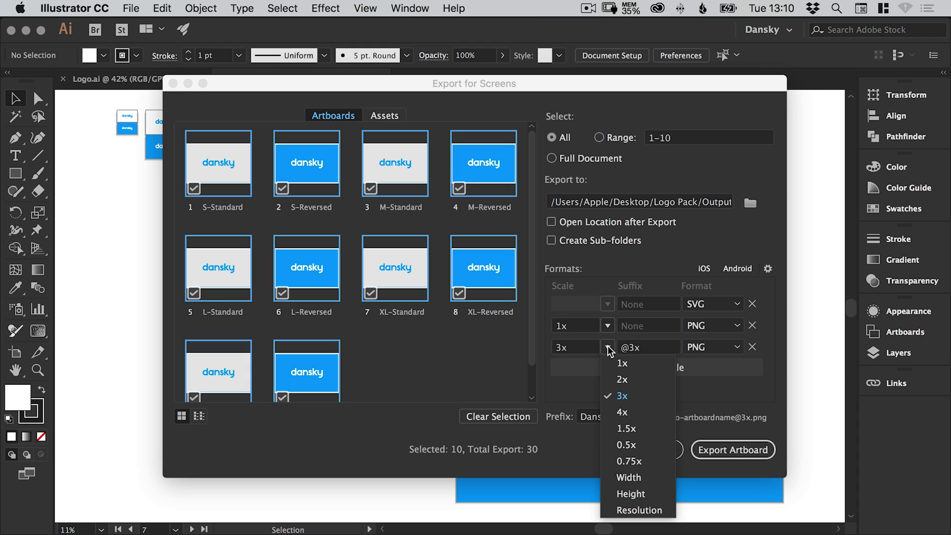
left_click(623, 380)
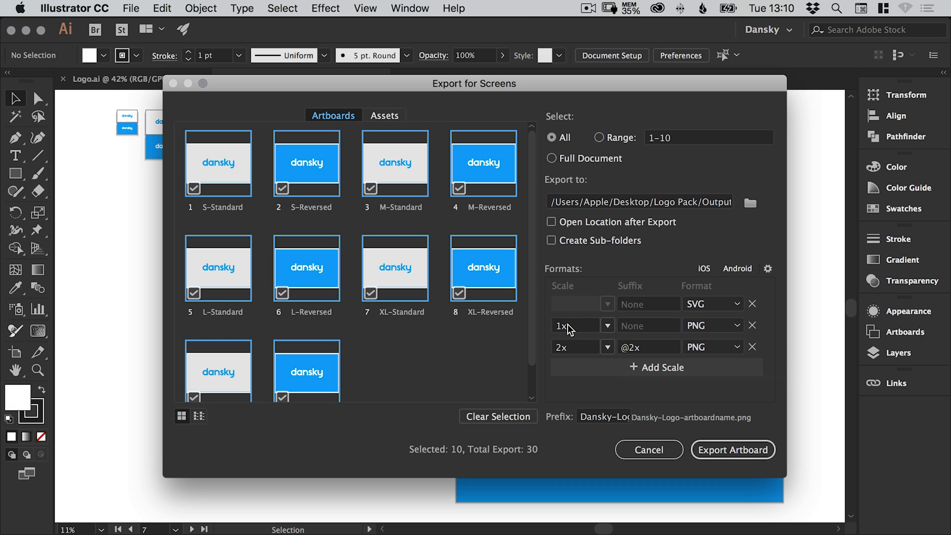
left_click(638, 325)
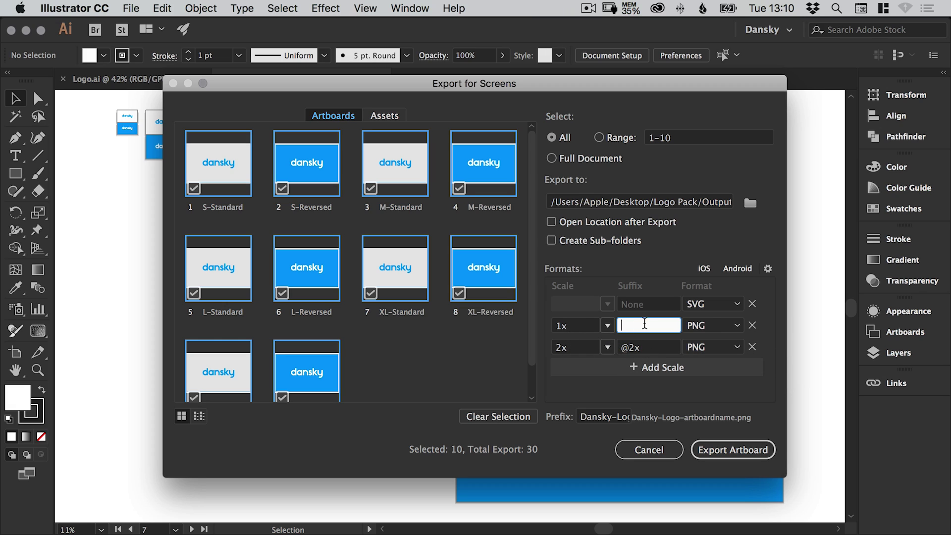
type("@1")
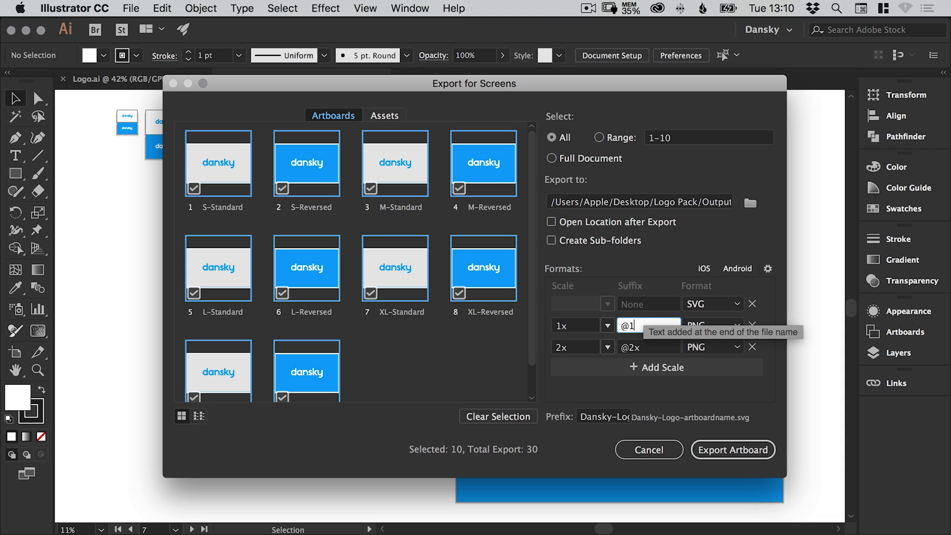
type("x")
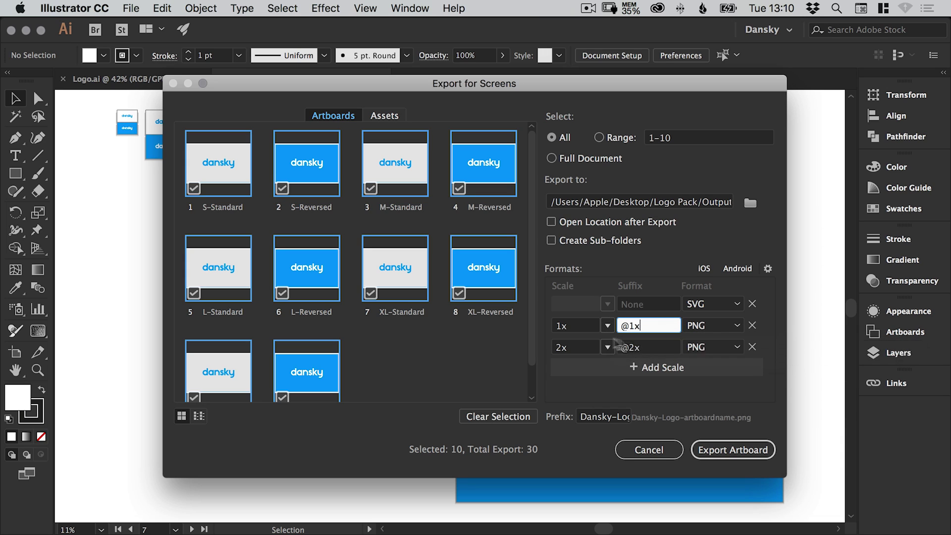
left_click(752, 325)
double_click(632, 325)
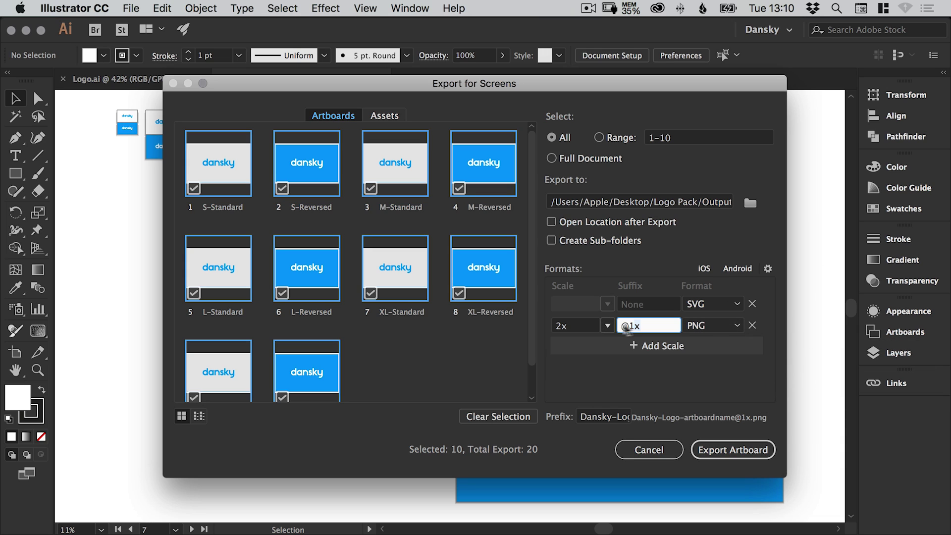
key("BackSpace")
Add a 4x export row as JPG 100 with its suffix cleared.
left_click(705, 348)
left_click(713, 347)
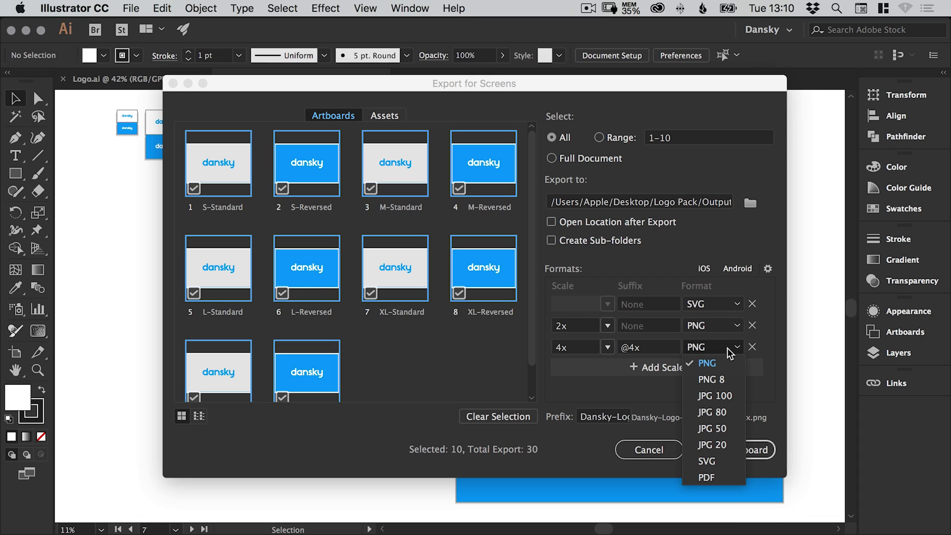
left_click(718, 396)
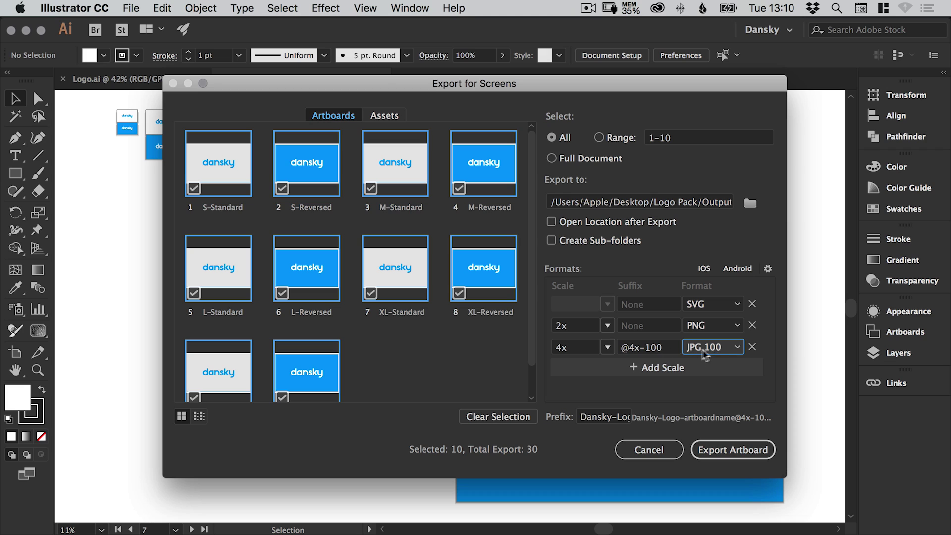
left_click(668, 348)
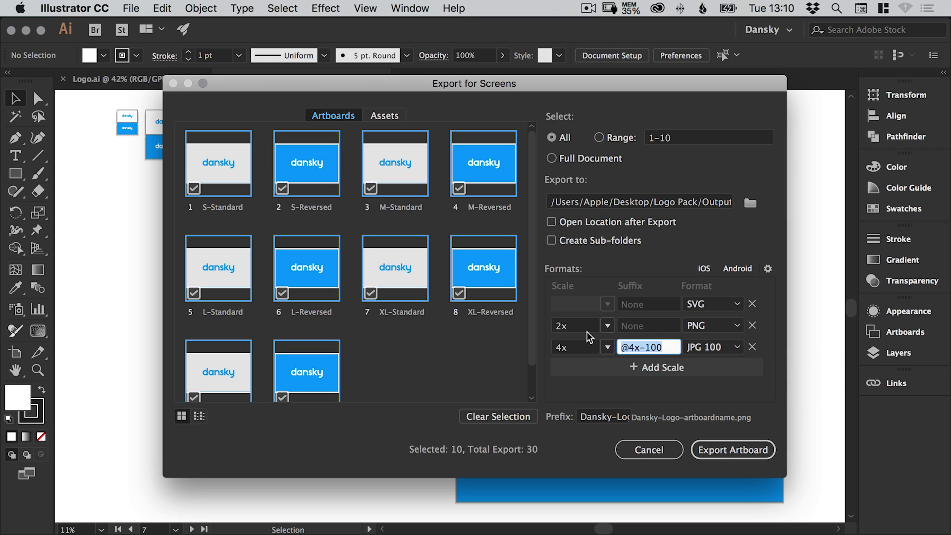
key("BackSpace")
left_click(608, 347)
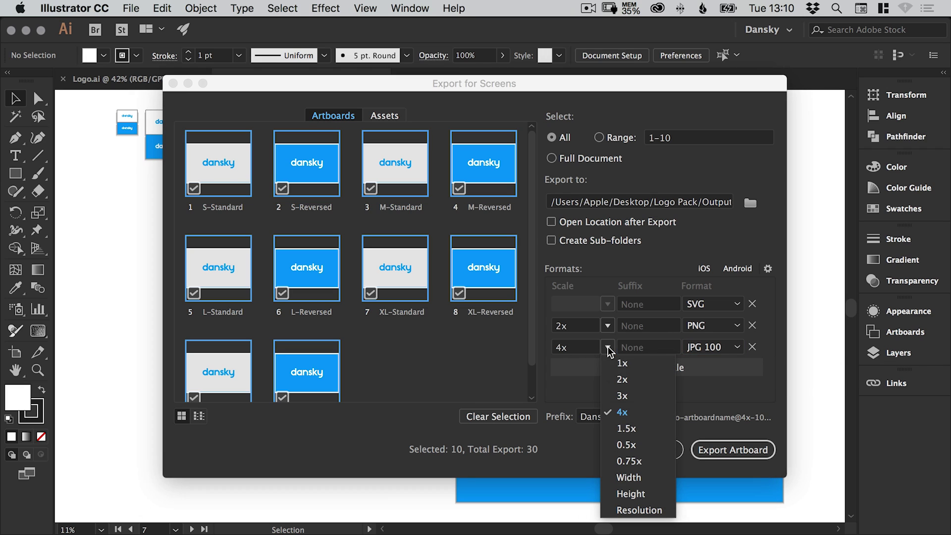
left_click(607, 348)
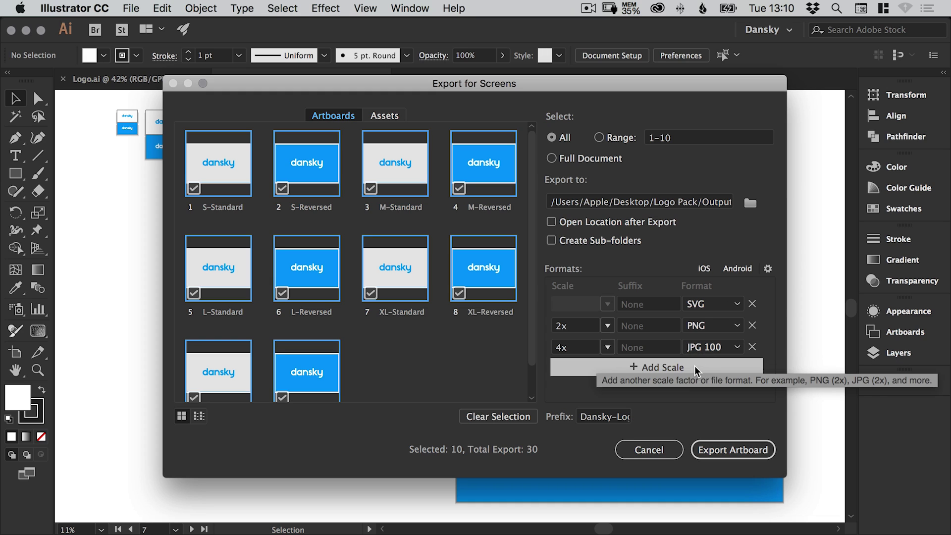
Add a 1.5x PNG row, then remove it again.
left_click(644, 367)
left_click(737, 368)
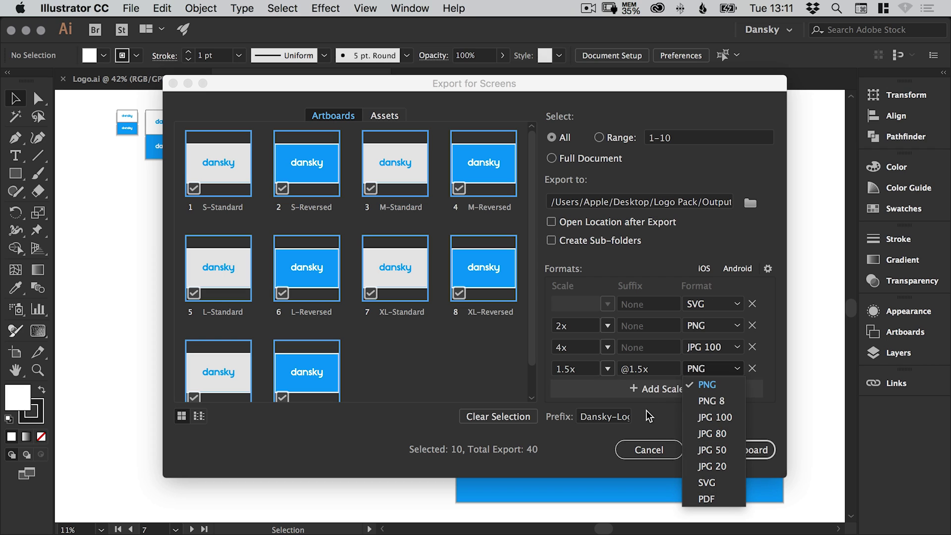
left_click(752, 368)
left_click(751, 368)
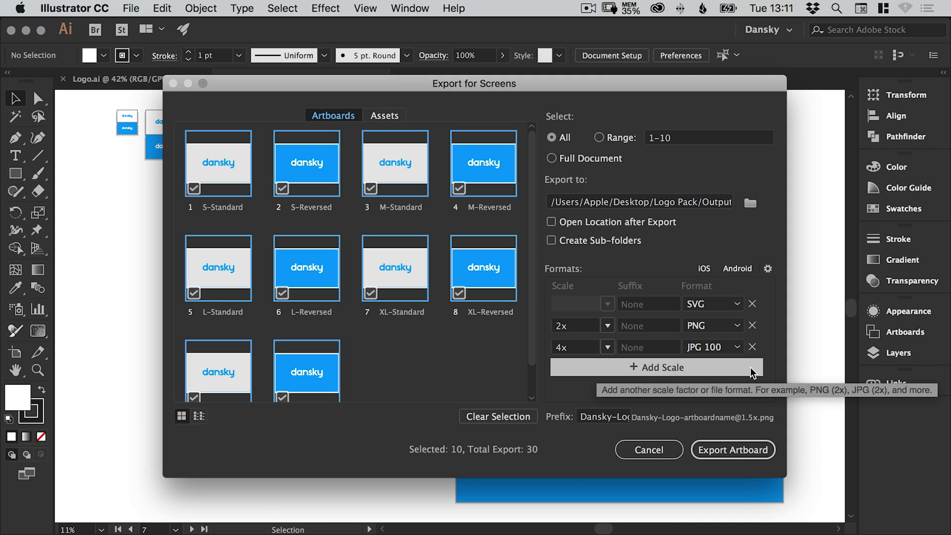
Export all artboards, then check the new Dansky-Logo files in the Output folder in Finder.
left_click(734, 451)
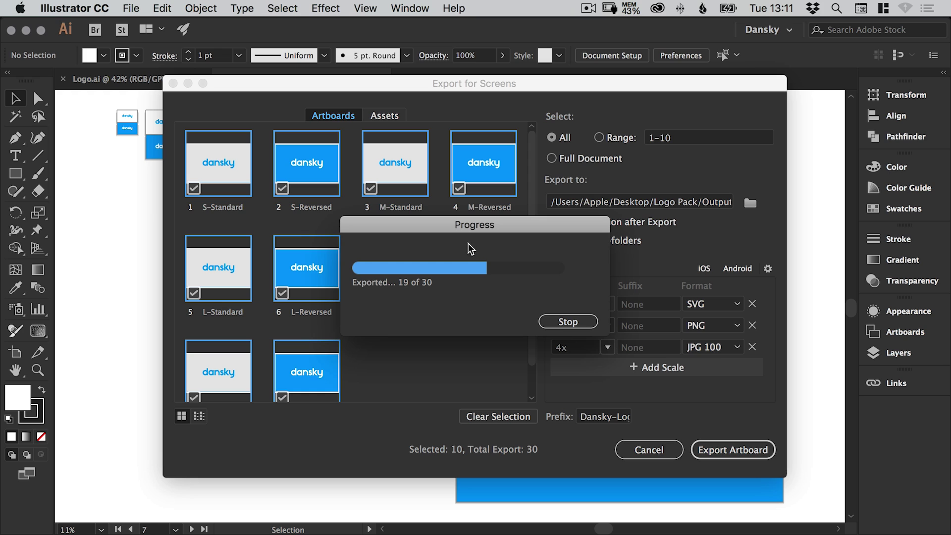
key("super+Tab")
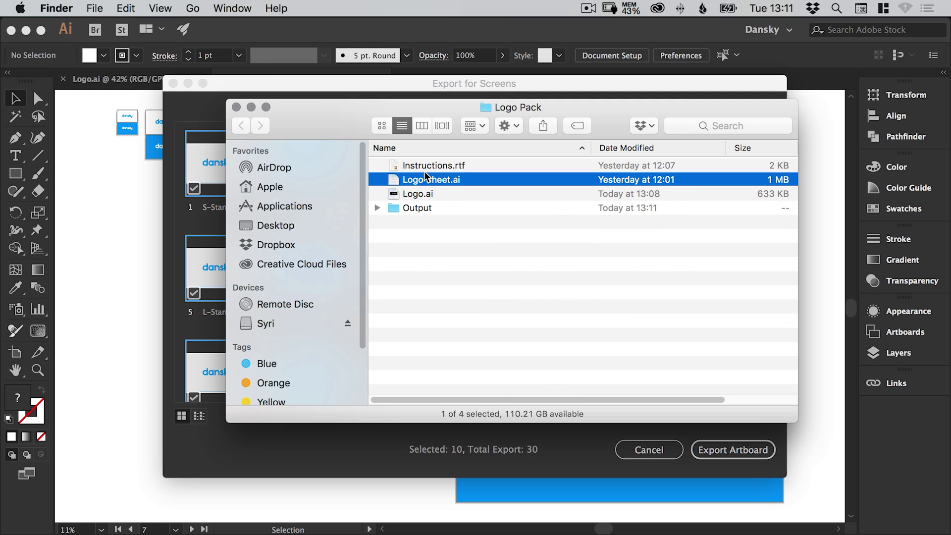
left_click(378, 208)
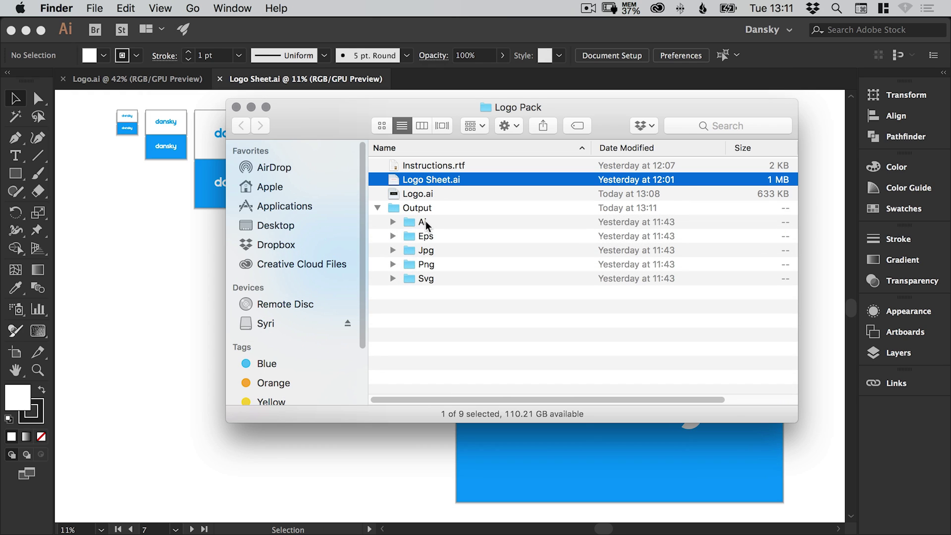
left_click(426, 224)
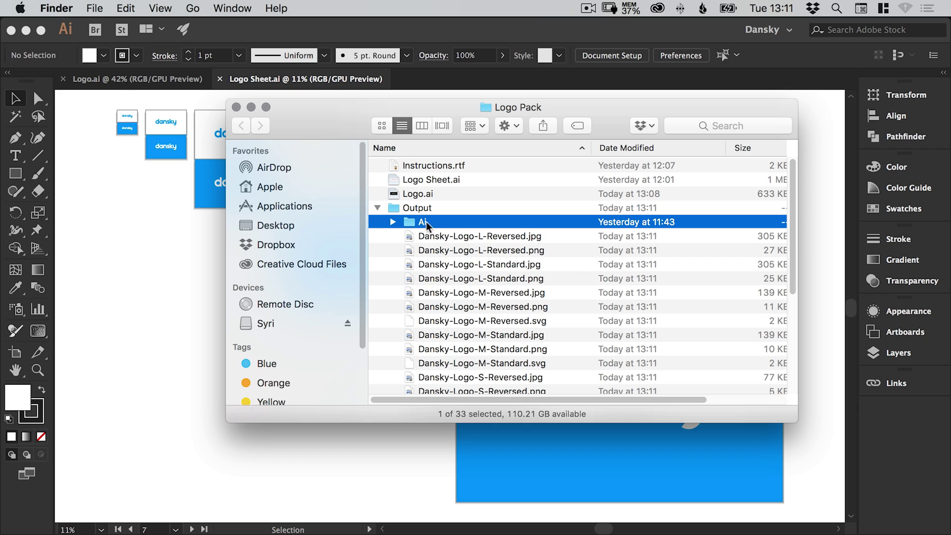
Save Logo Sheet as Illustrator EPS with Use Artboards (All) into Output, accepting the EPS options.
left_click(171, 249)
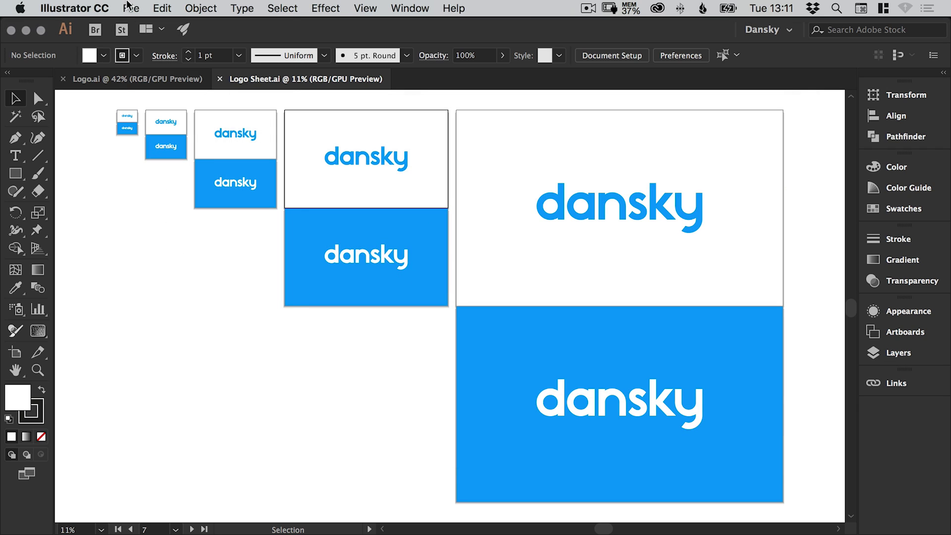
left_click(128, 7)
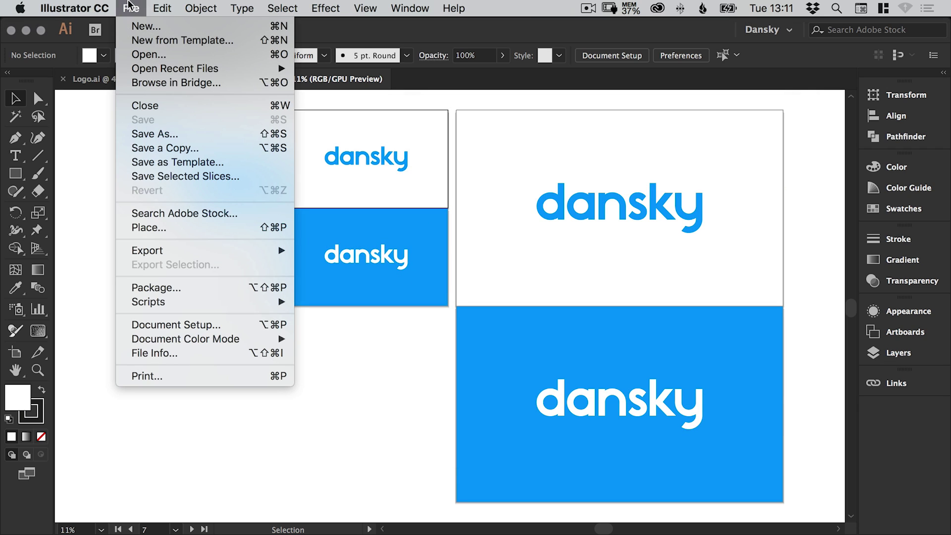
left_click(158, 134)
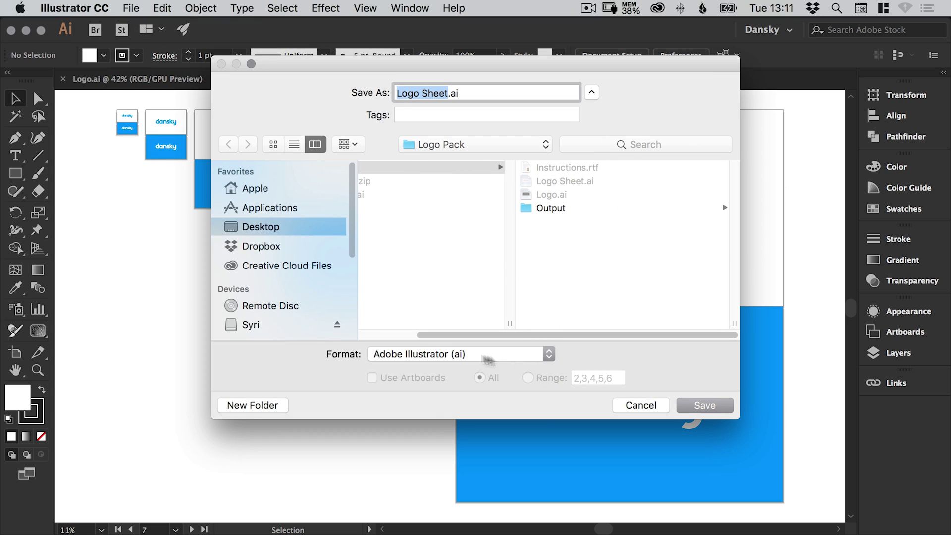
left_click(448, 355)
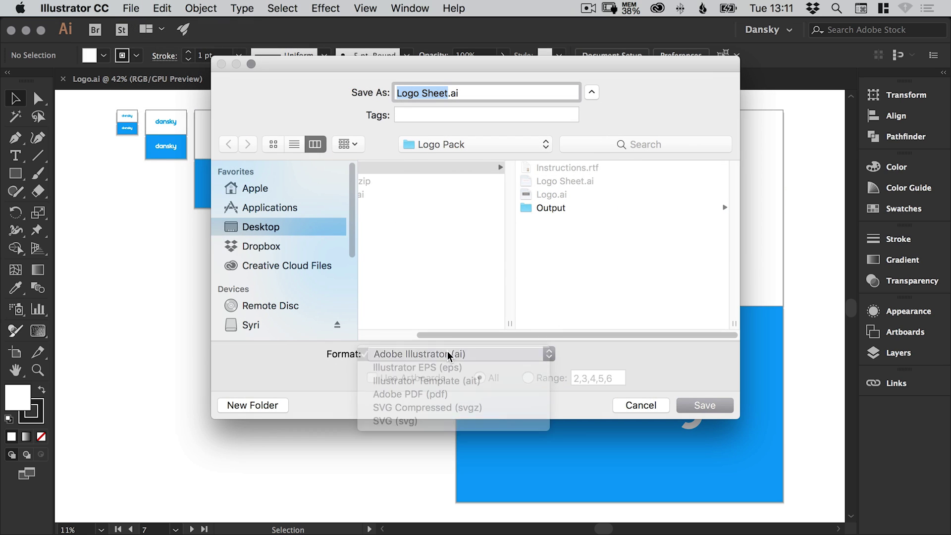
left_click(442, 368)
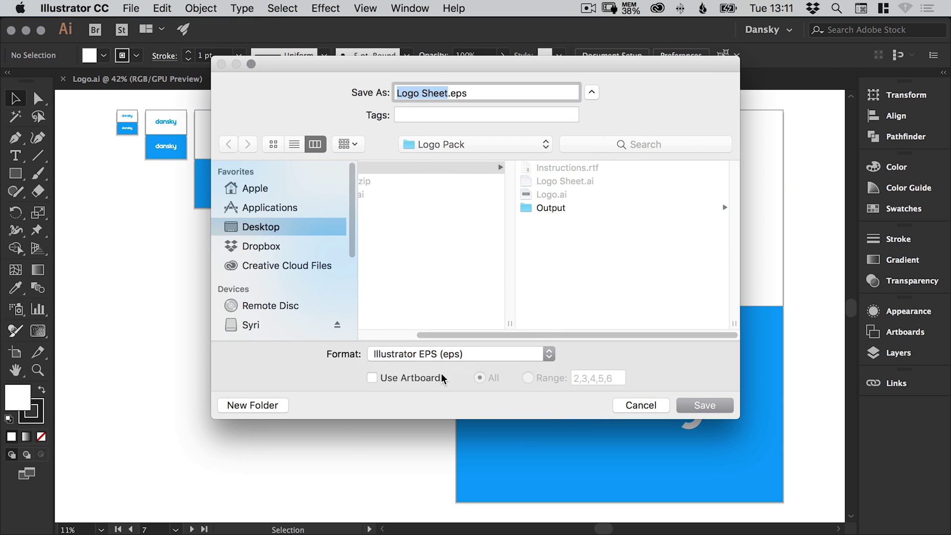
left_click(408, 381)
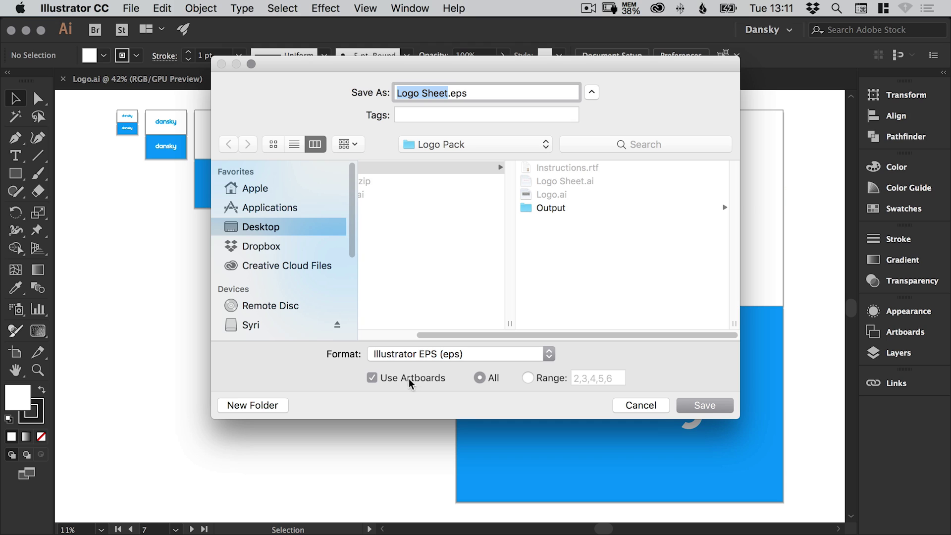
left_click(572, 209)
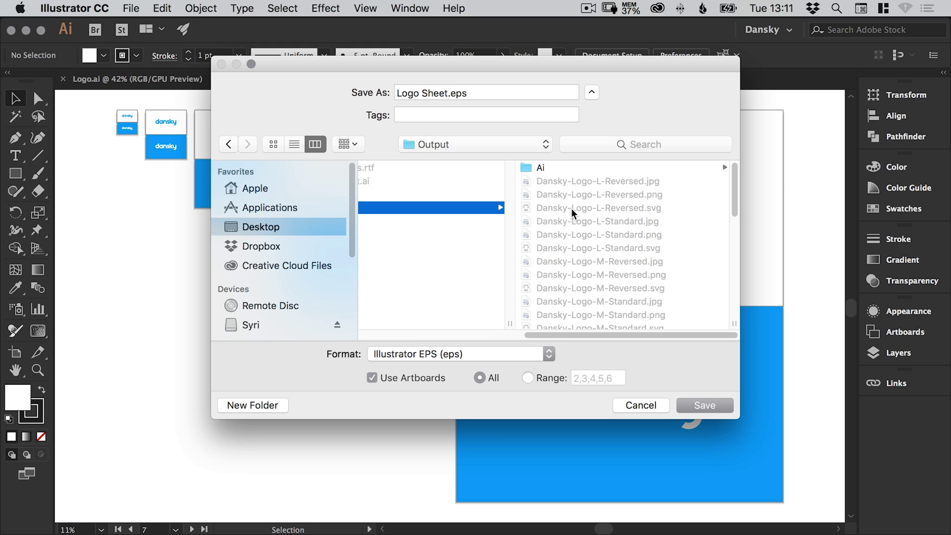
left_click(716, 407)
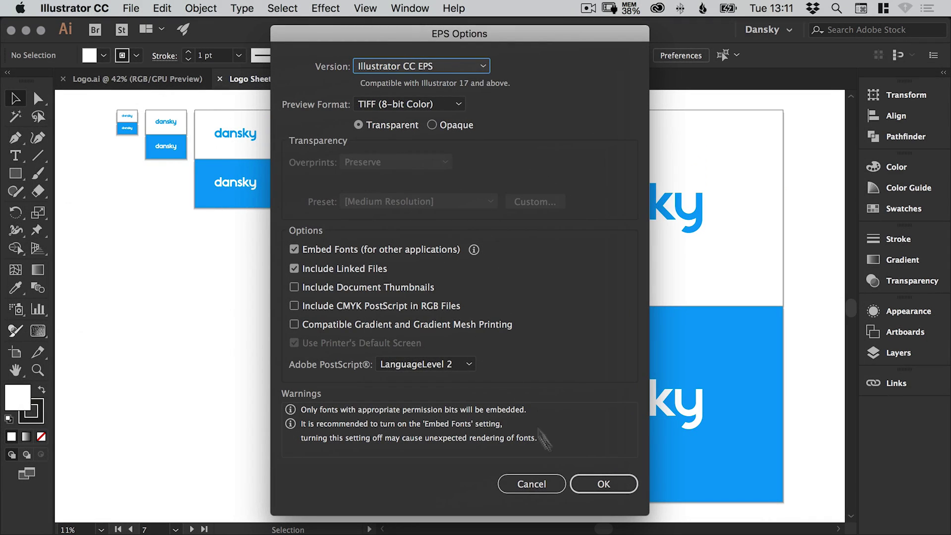
left_click(616, 485)
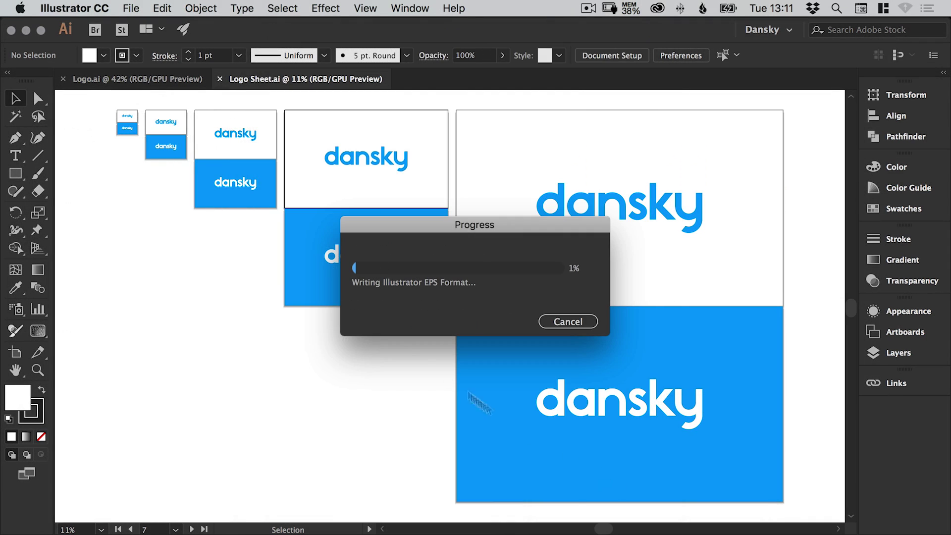
Minimize Illustrator, open the Logo Pack folder, and reposition and enlarge its Finder window.
left_click(26, 30)
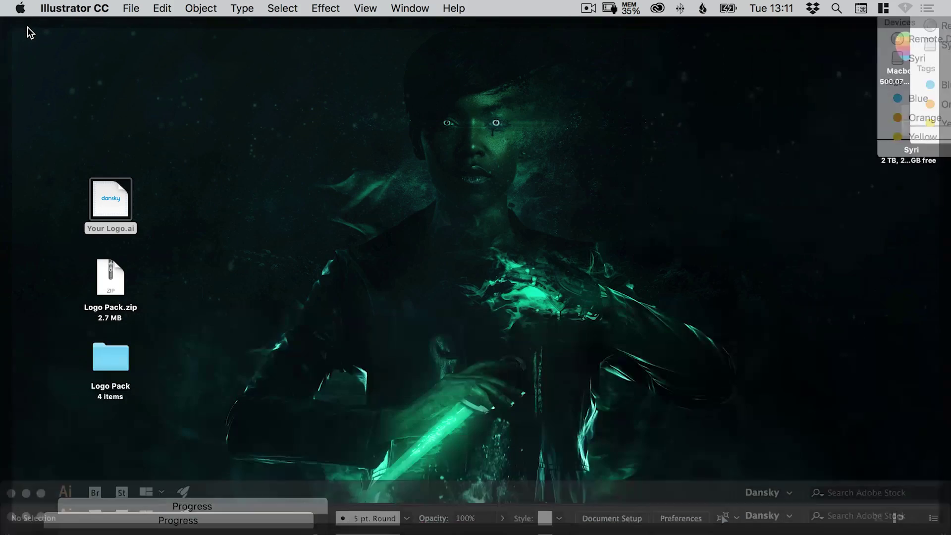
double_click(117, 365)
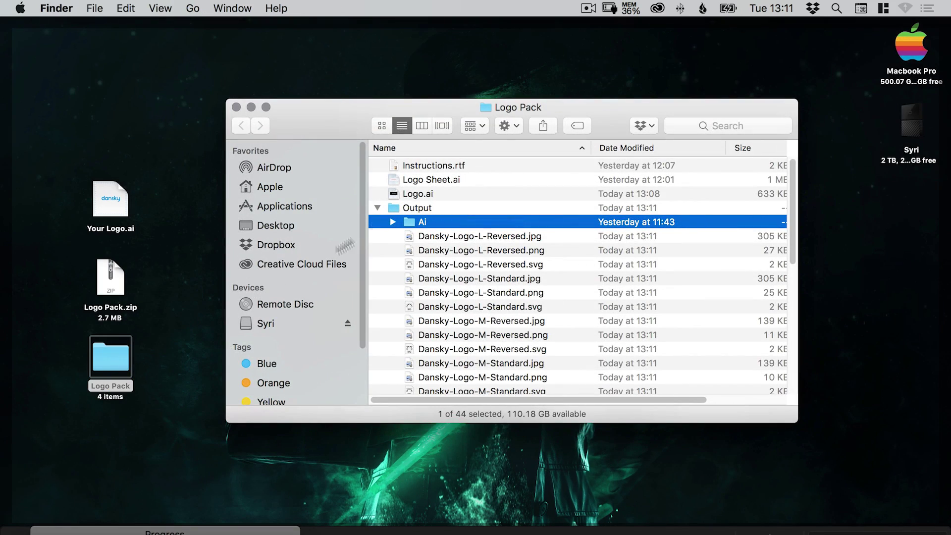
left_click_drag(465, 112, 411, 92)
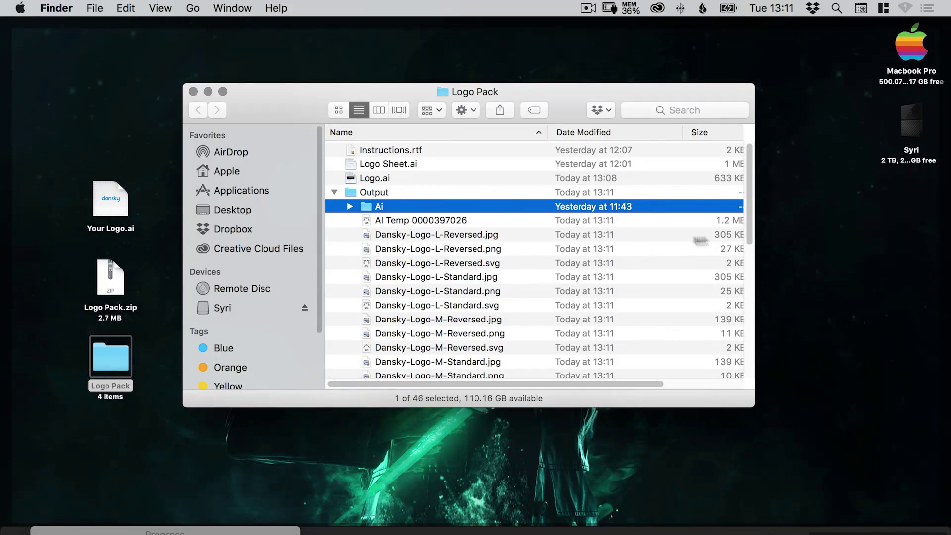
left_click_drag(753, 406, 830, 478)
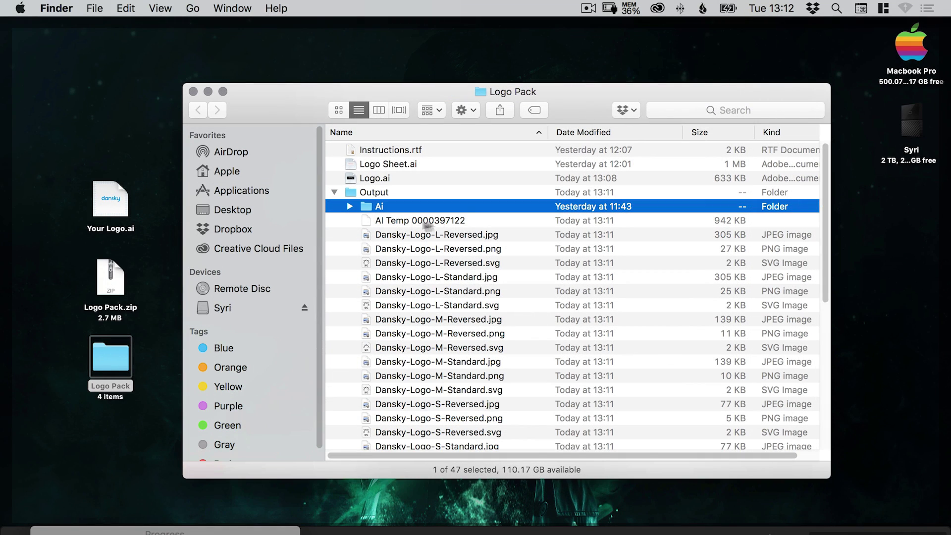
Select the six L, M and S Standard/Reversed JPG logos and switch to column view.
left_click(452, 237)
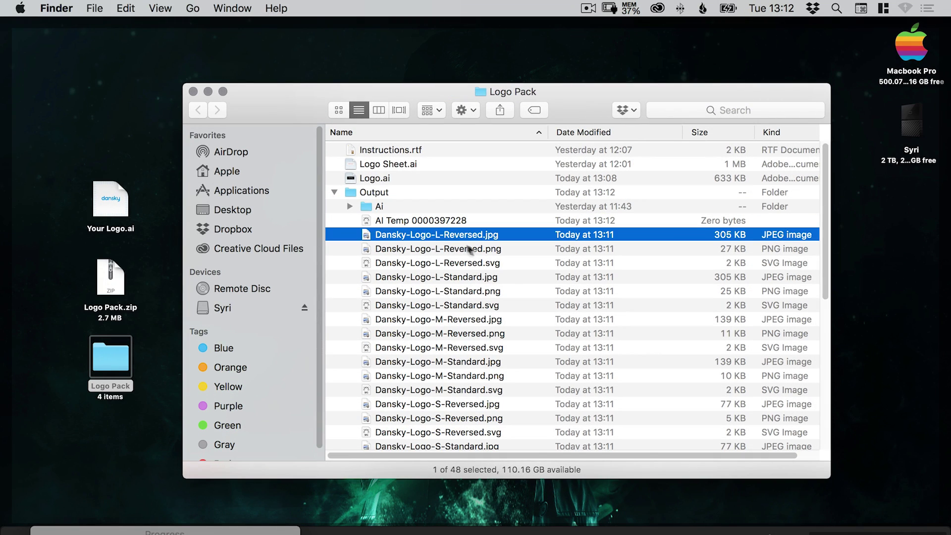
left_click(492, 276, "super")
left_click(499, 321, "super")
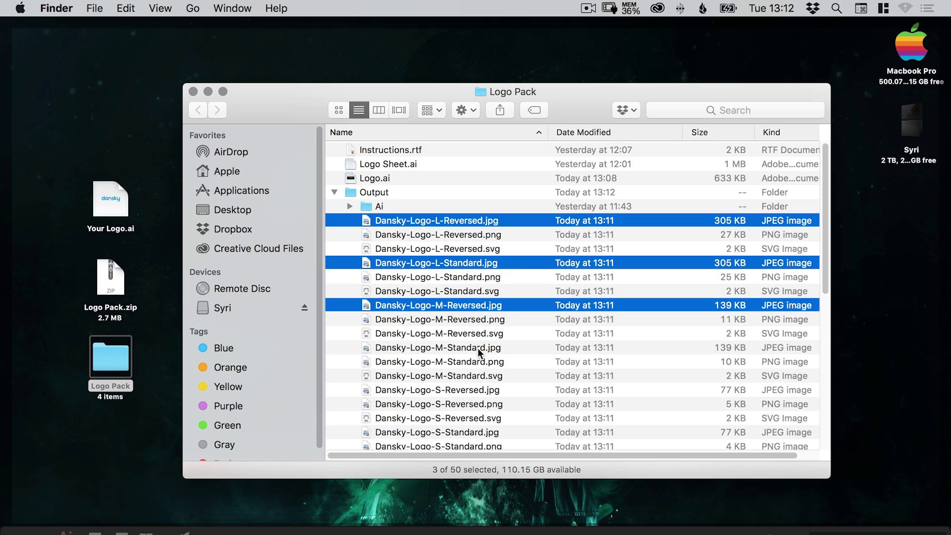
left_click(483, 348, "super")
left_click(498, 391, "super")
left_click(488, 435, "super")
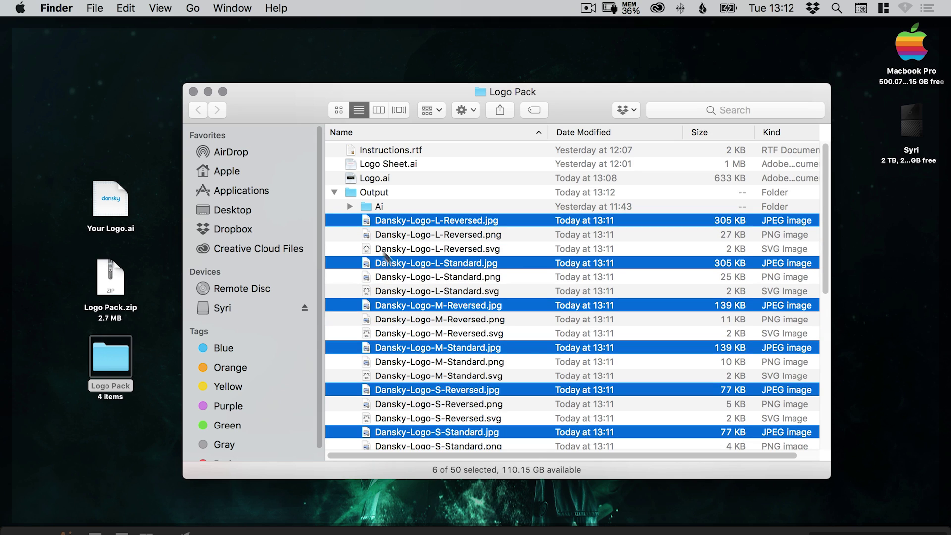
left_click(379, 109)
left_click(521, 171)
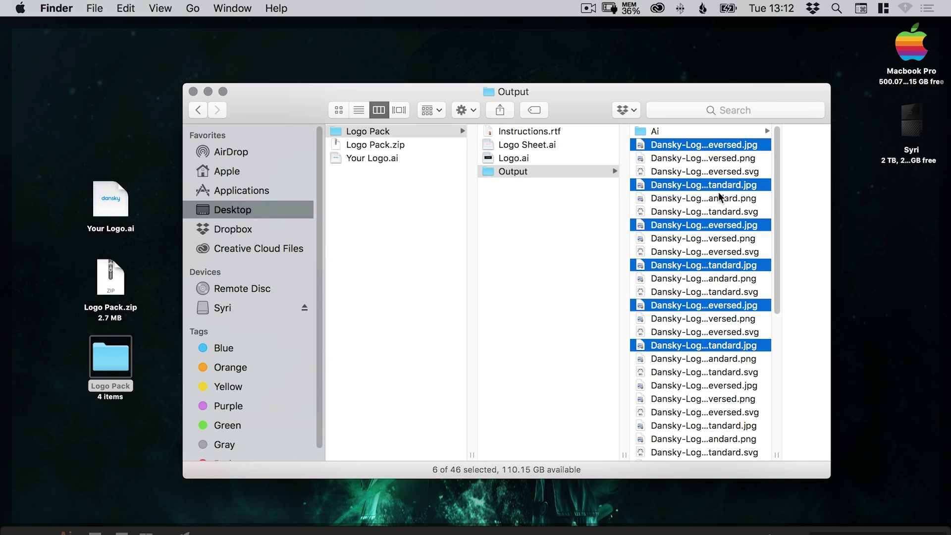
Add the remaining JPG exports to the selection and move all ten into the Jpg folder.
scroll(774, 297, "down", 5)
left_click(740, 233, "super")
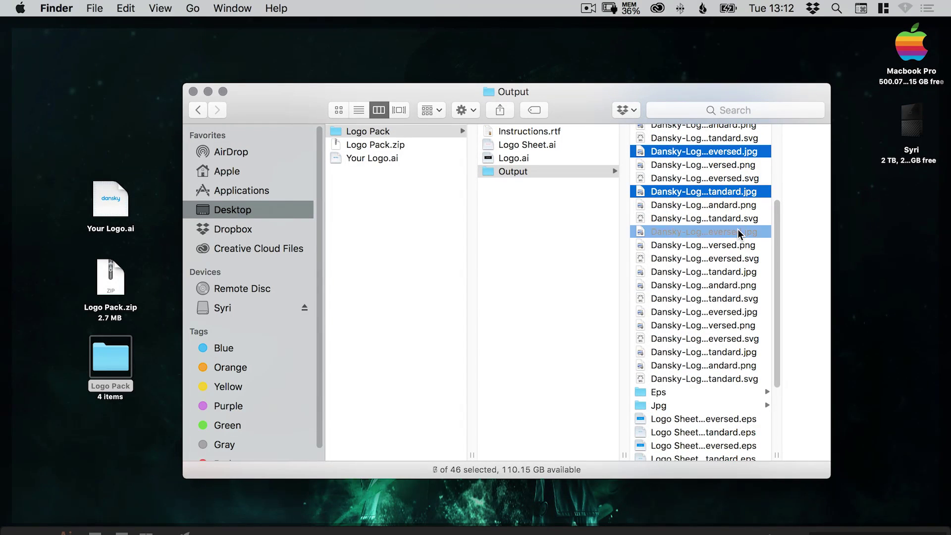
left_click(745, 273, "super")
left_click(745, 313, "super")
left_click(743, 353, "super")
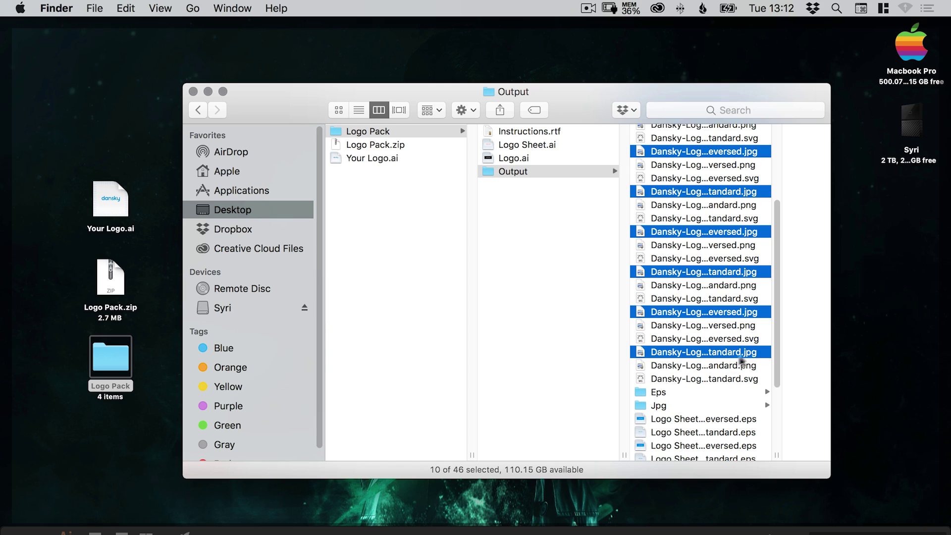
left_click_drag(682, 314, 666, 406)
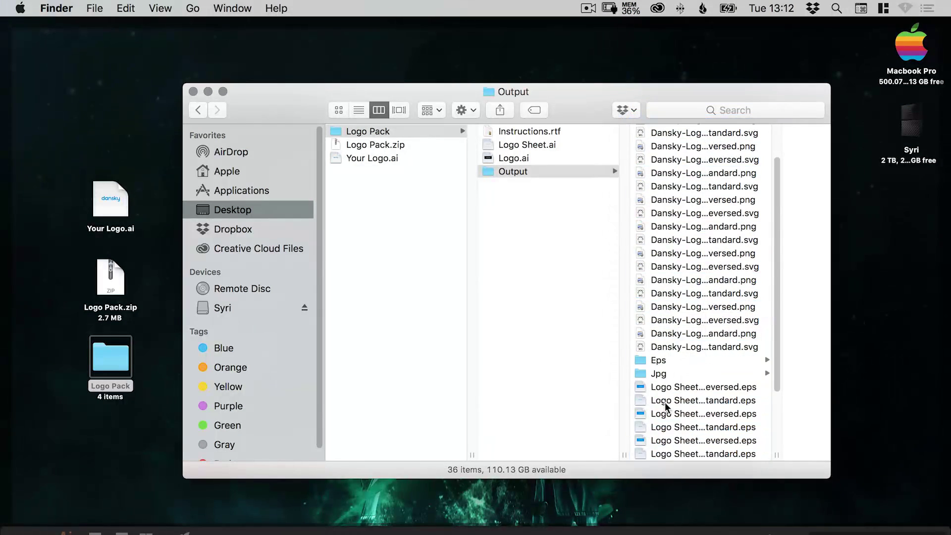
Select all ten Dansky-Logo PNG exports in the Output folder.
left_click(750, 347)
key("Up")
key("shift+Up")
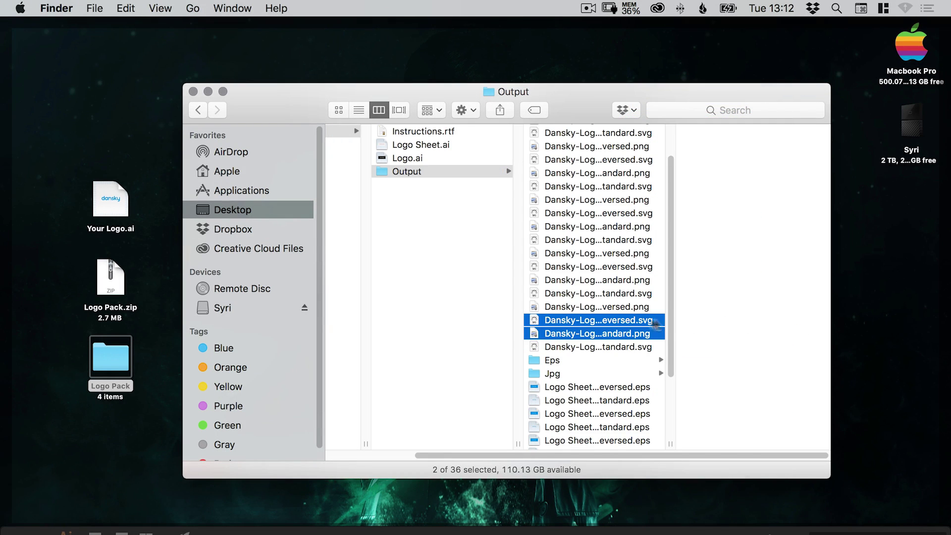
left_click(645, 307)
left_click(646, 280, "super")
left_click(644, 334, "super")
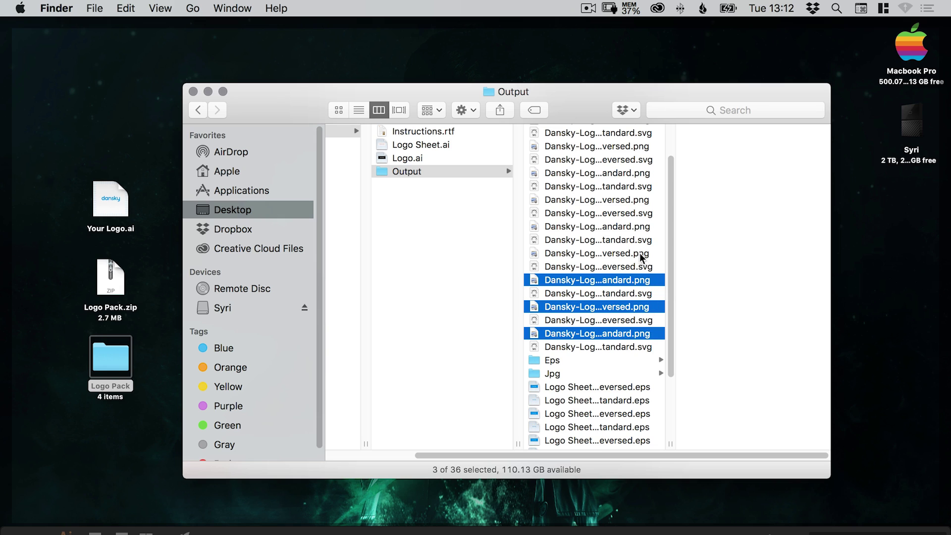
left_click(641, 254, "super")
left_click(643, 228, "super")
left_click(643, 203, "super")
left_click(636, 179, "super")
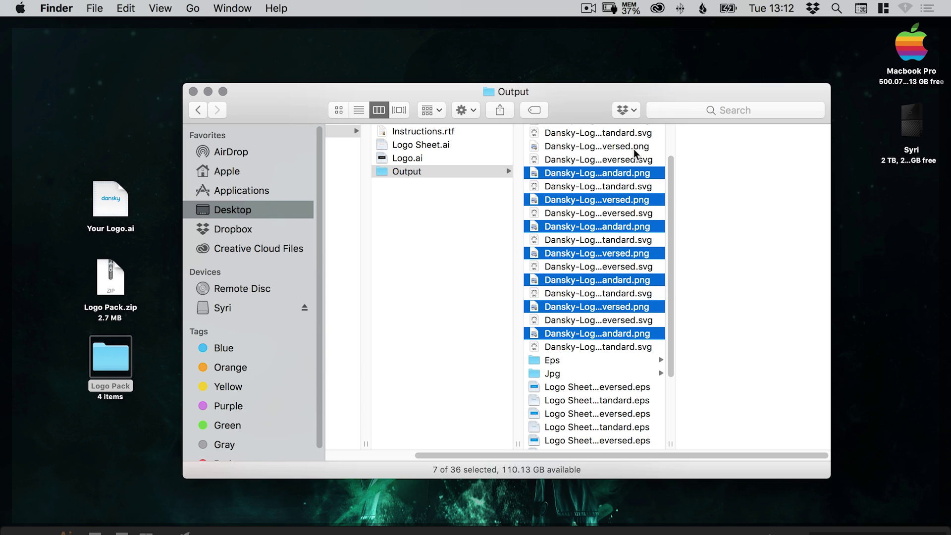
left_click(635, 147, "super")
scroll(641, 158, "up", 3)
left_click(643, 173, "super")
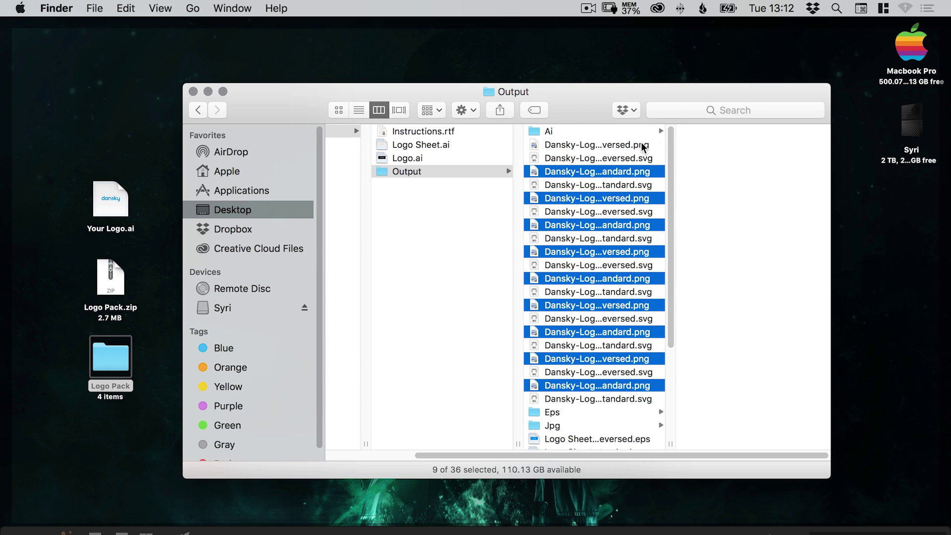
left_click(643, 147, "super")
Move the ten selected PNG files into the Png subfolder.
scroll(642, 273, "down", 5)
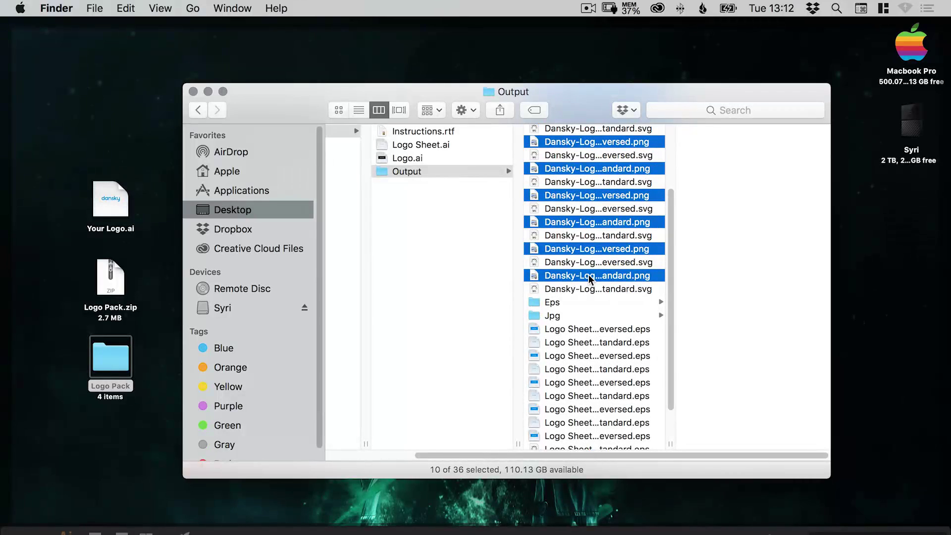
left_click_drag(588, 274, 586, 275)
scroll(667, 347, "down", 2)
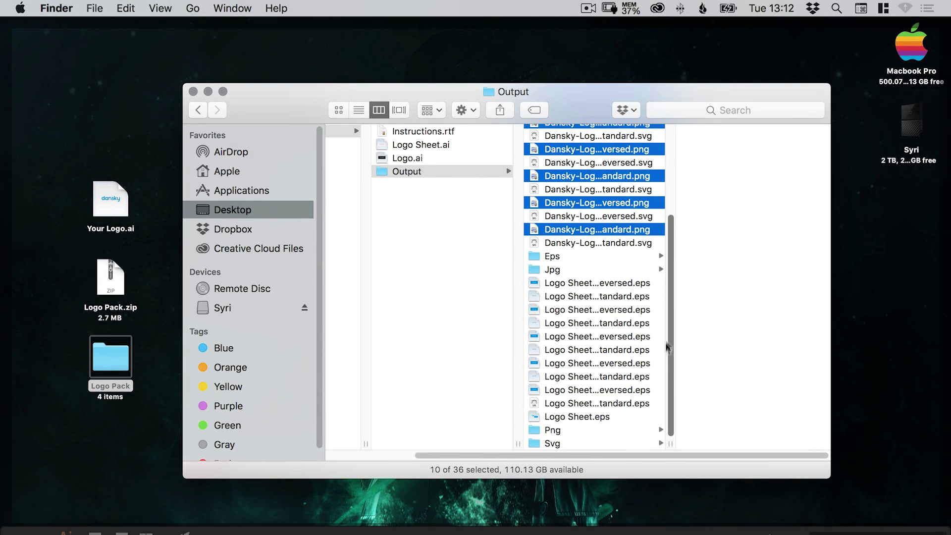
left_click_drag(569, 229, 556, 435)
Select all ten Dansky-Logo SVG files and move them into the Svg subfolder.
left_click(615, 250)
scroll(666, 203, "up", 1)
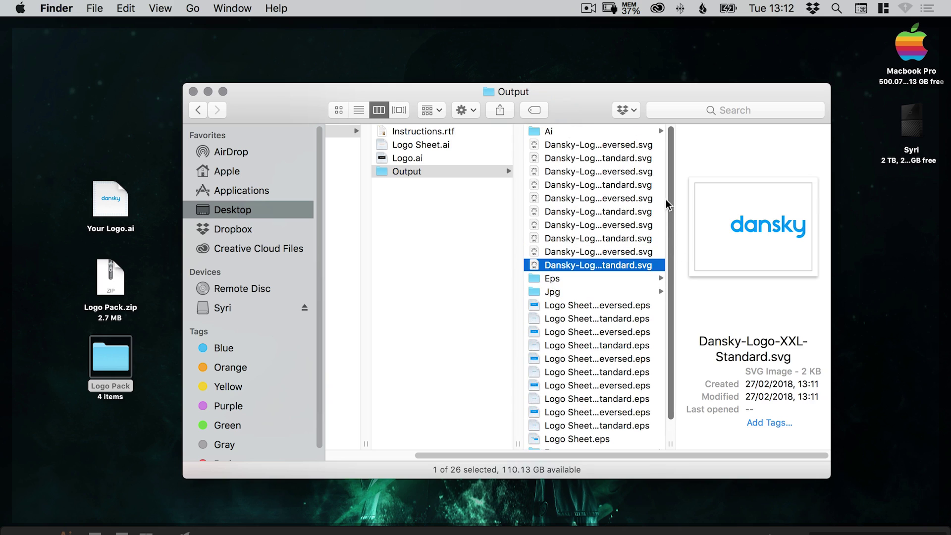
key("shift+Up")
key("shift+Up")
key("shift+Up")
key("shift+Up")
key("shift+Up")
key("shift+Up")
key("shift+Up")
key("shift+Up")
key("shift+Up")
scroll(594, 278, "down", 1)
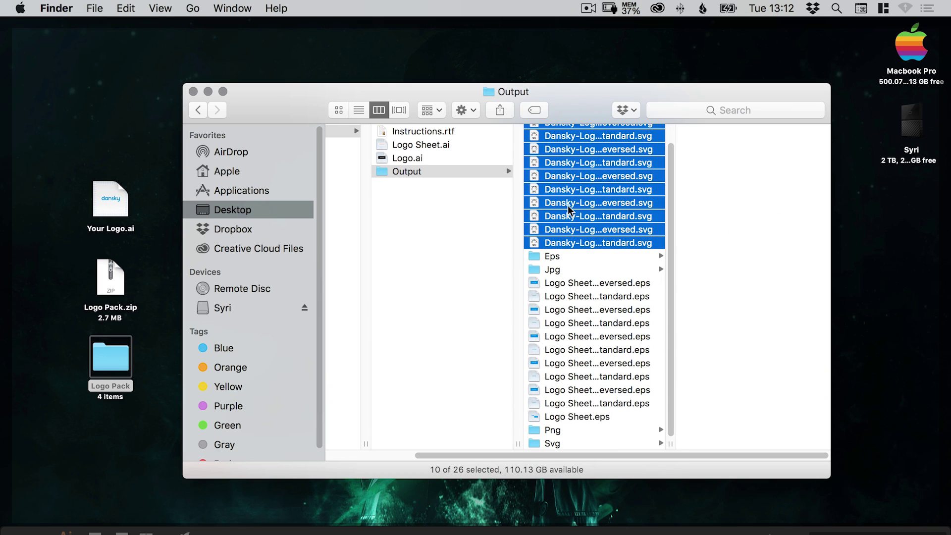
left_click_drag(569, 209, 555, 442)
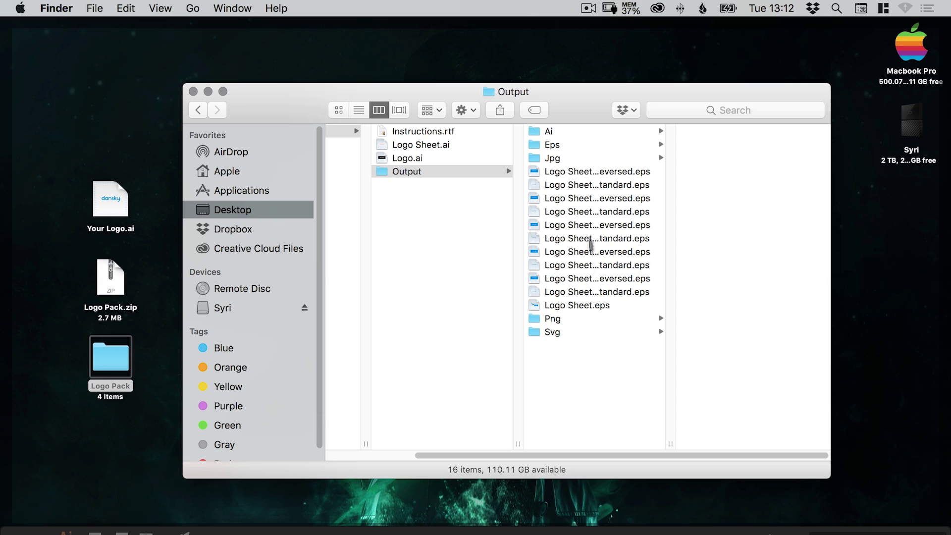
Widen the column, open Png, and copy 'Dansky-Logo-M-Standard' from the PNG's name without extension.
double_click(669, 443)
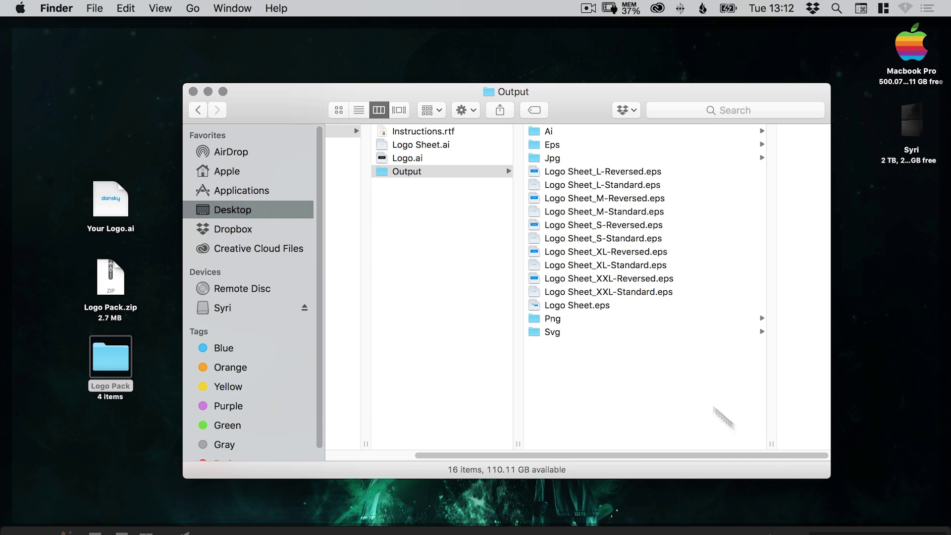
left_click(601, 307)
left_click(607, 318)
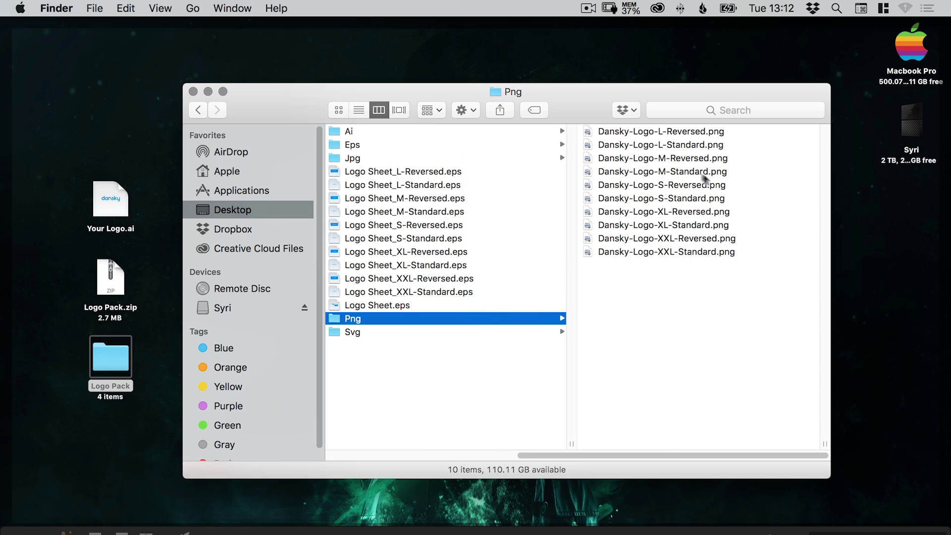
left_click(655, 170)
key("Return")
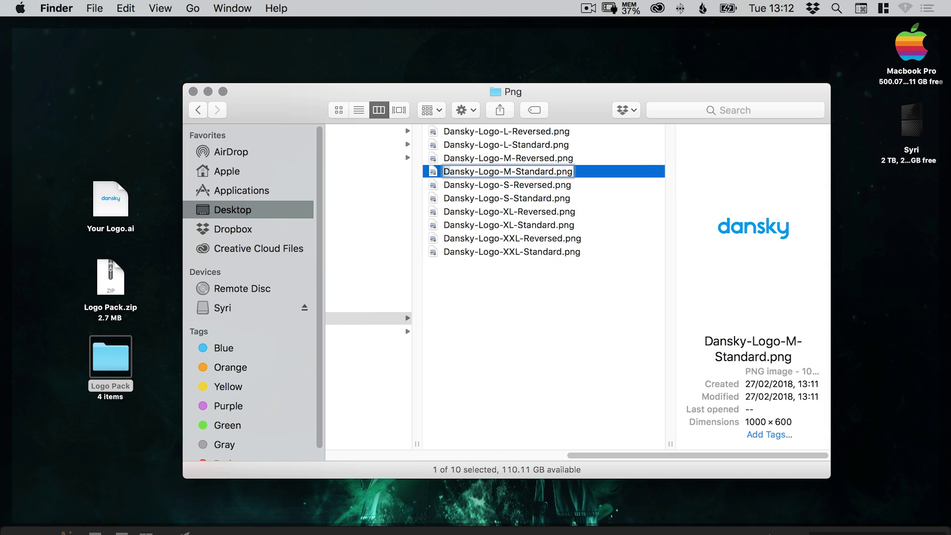
key("shift+Right")
key("shift+Right")
key("shift+Right")
key("shift+Right")
key("shift+Right")
key("shift+Right")
key("shift+Right")
key("shift+Right")
key("shift+Right")
key("shift+Right")
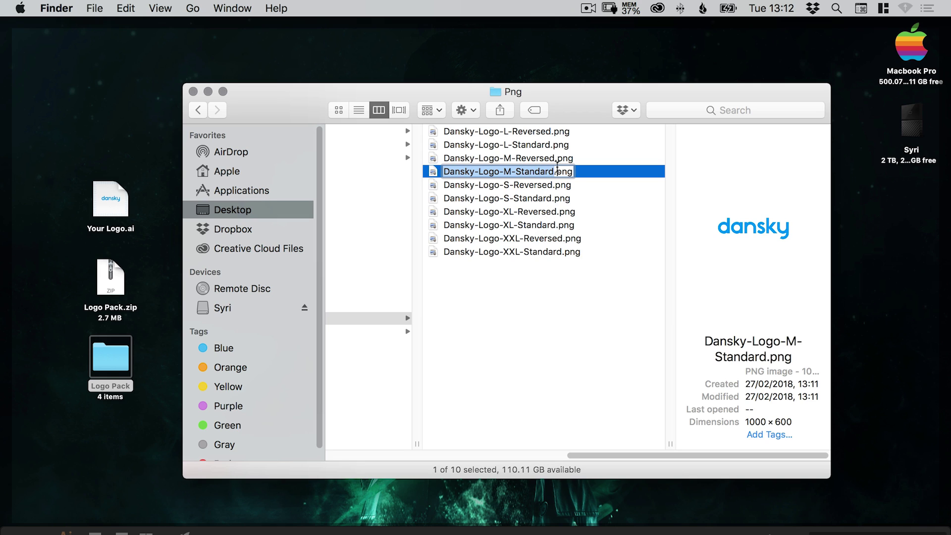
left_click(123, 7)
left_click(131, 78)
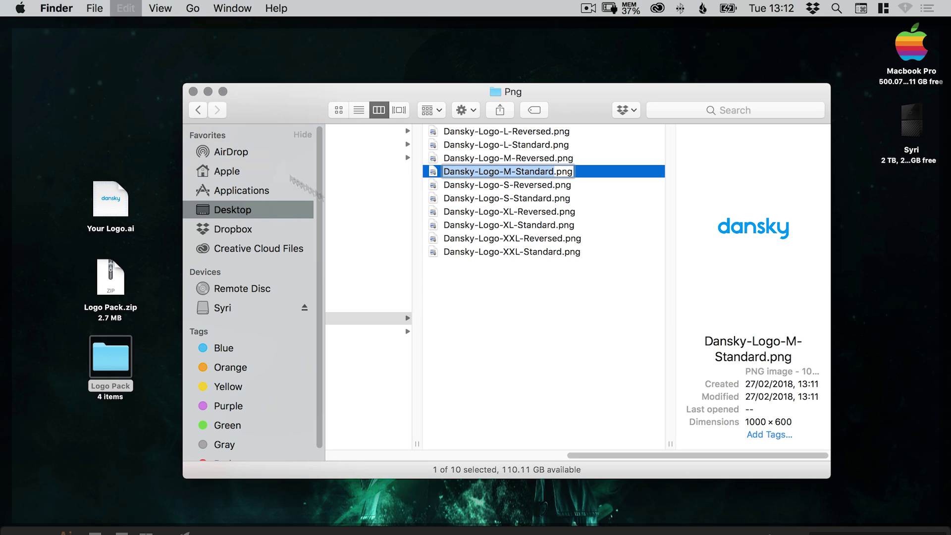
left_click_drag(604, 454, 575, 456)
scroll(525, 453, "left", 5)
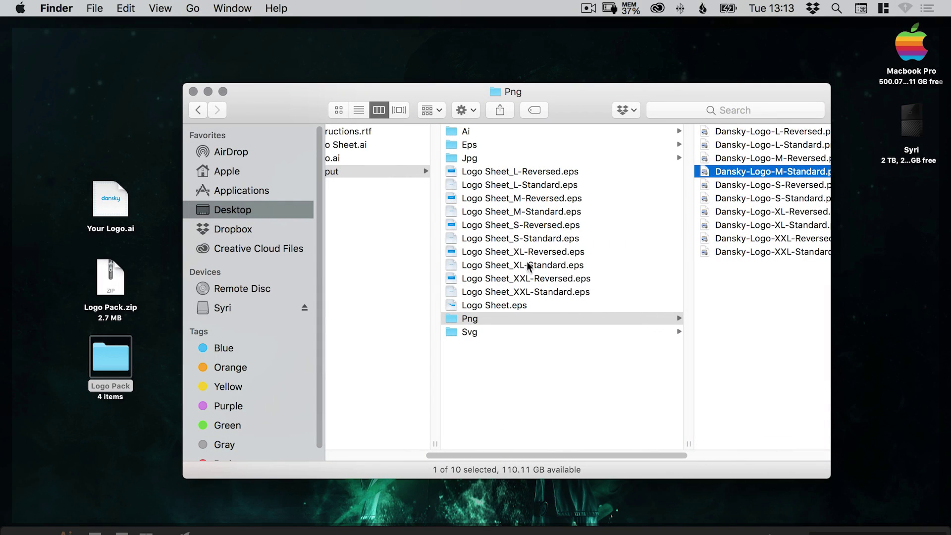
Rename Logo Sheet_M-Standard.eps to Dansky-Logo-M-Standard.eps by pasting the copied name.
left_click(539, 213)
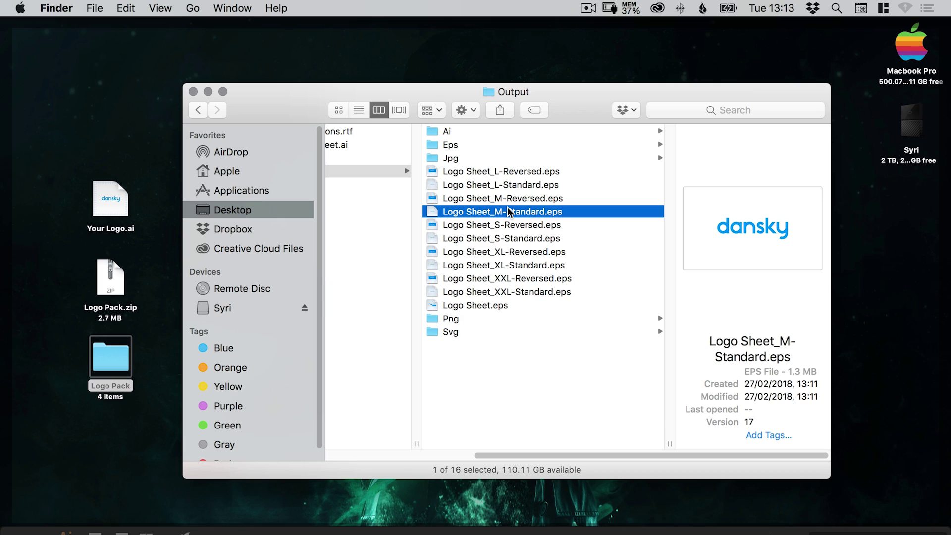
key("Return")
key("super+v")
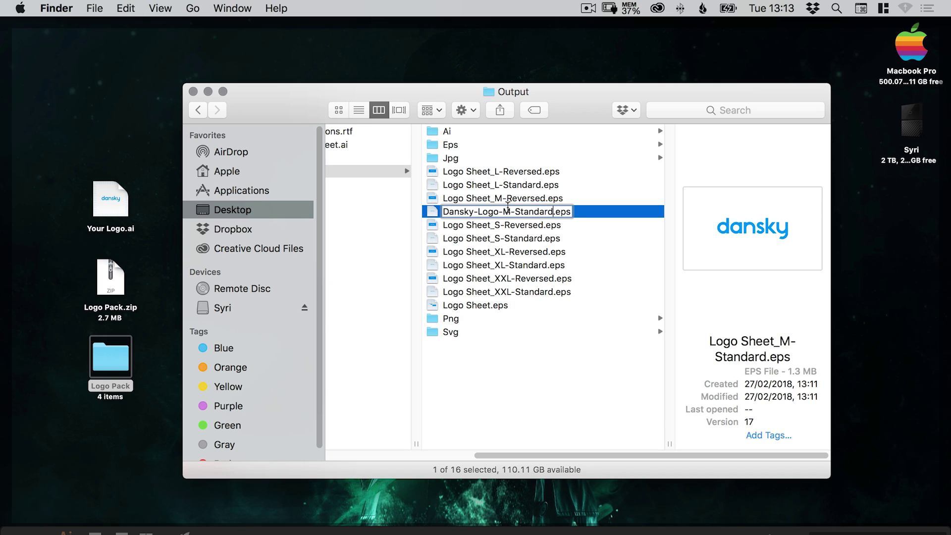
key("Return")
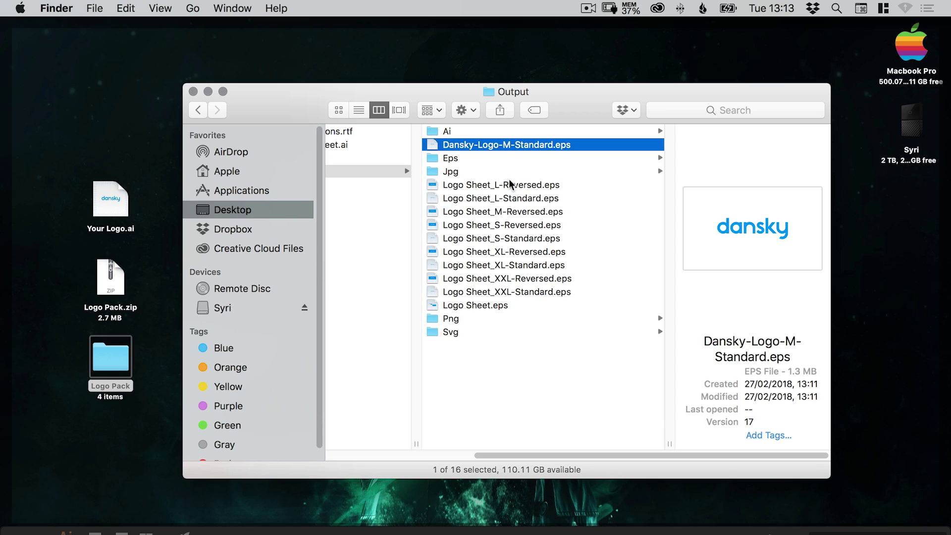
Copy the Dansky-Logo-M-Reversed name from Png and rename Logo Sheet_M-Reversed.eps with it.
left_click(503, 293)
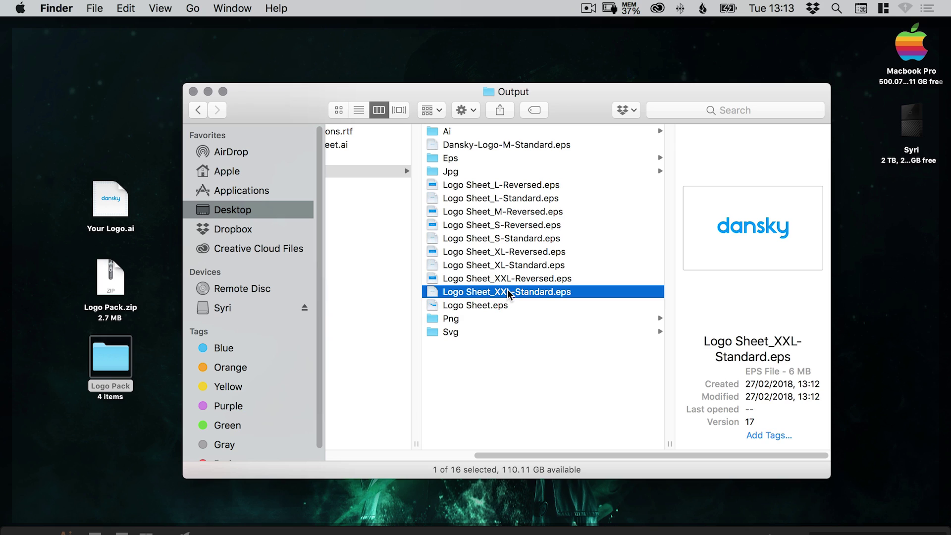
left_click(505, 269)
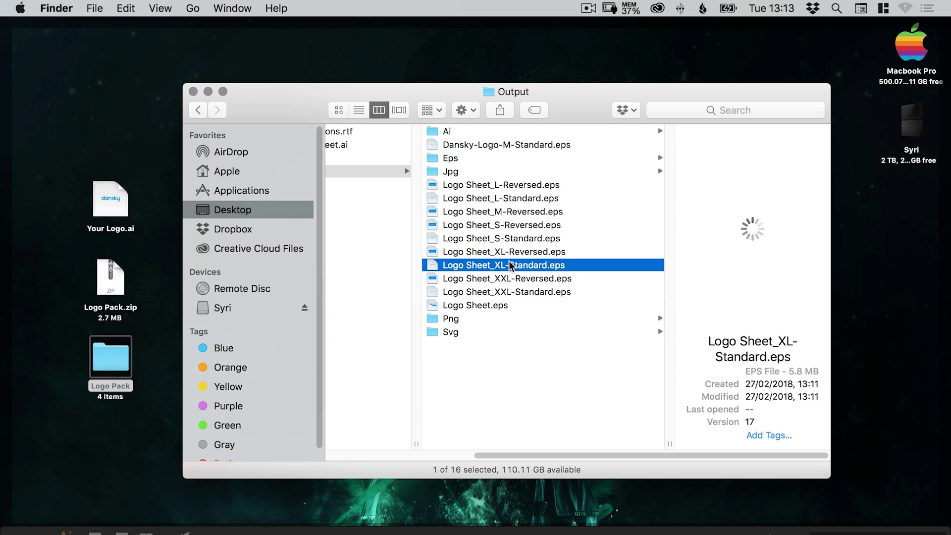
left_click(511, 253)
left_click(477, 318)
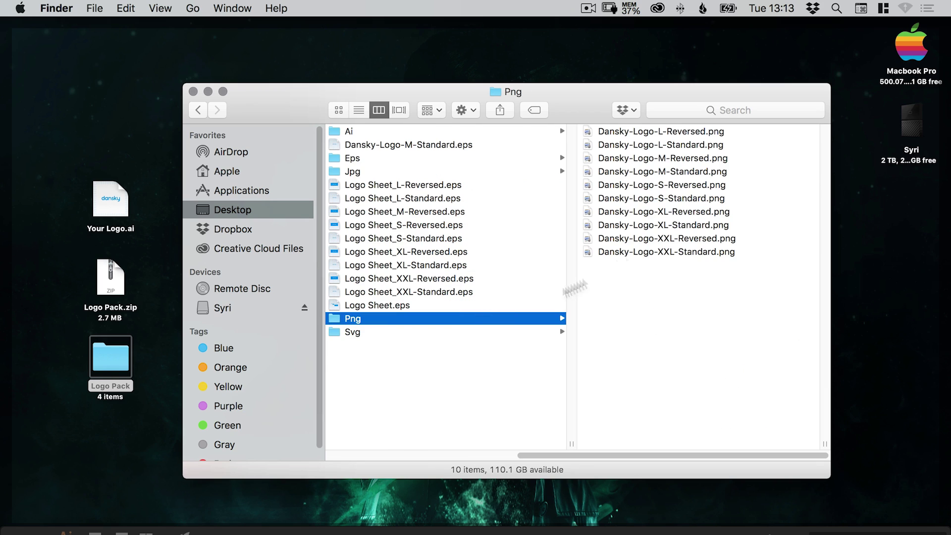
key("Right")
key("Down")
key("Down")
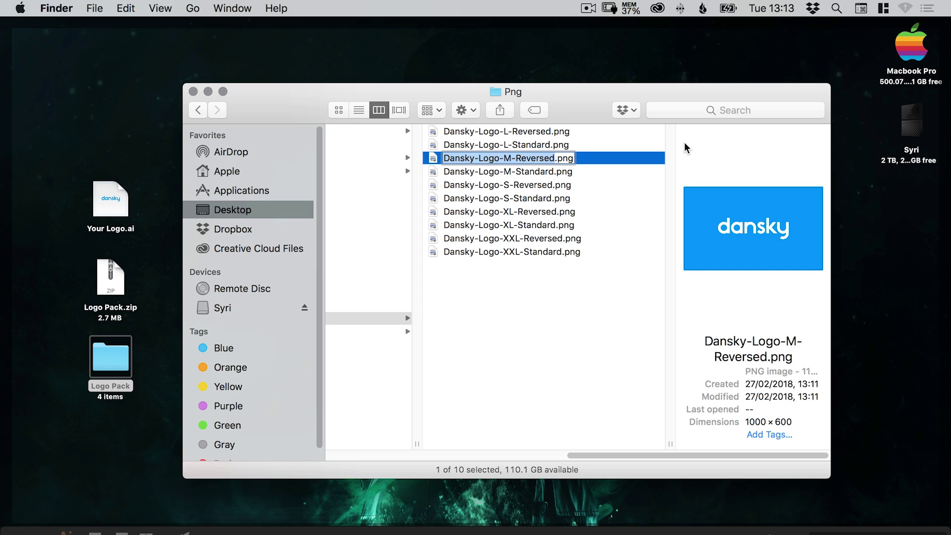
left_click_drag(637, 454, 607, 459)
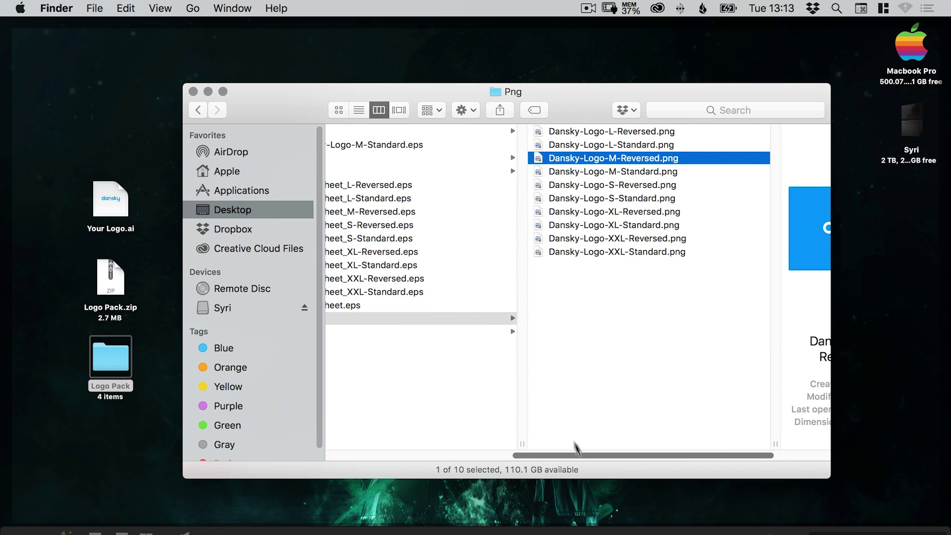
left_click(377, 211)
left_click(382, 211)
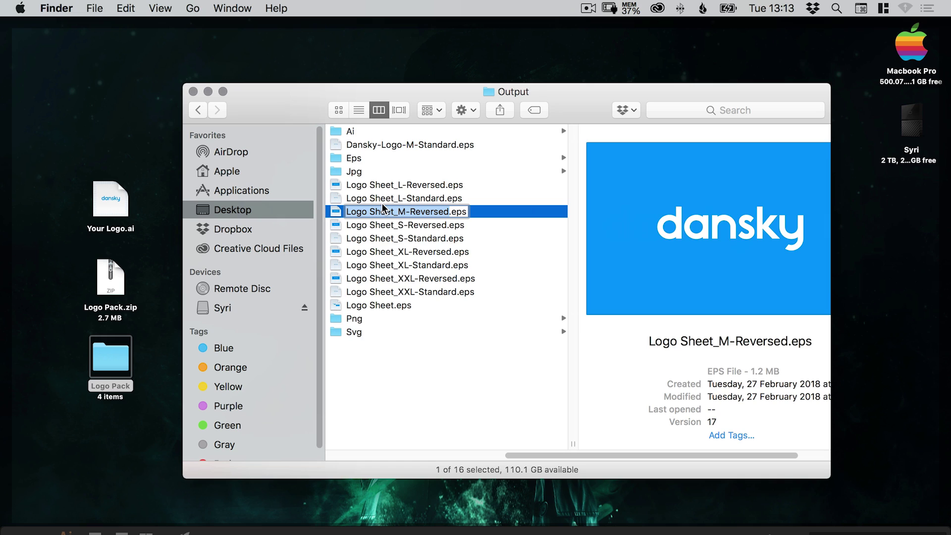
key("super+v")
key("Return")
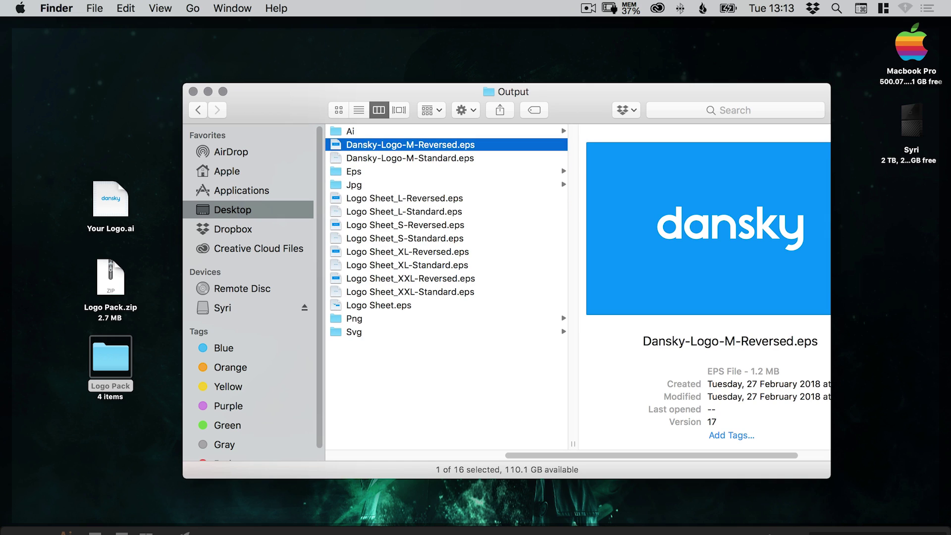
Select all eleven EPS files, from the Dansky M files to Logo Sheet.eps, and drag them to Eps.
left_click(424, 158, "super")
left_click(420, 198, "super")
left_click(414, 211, "super")
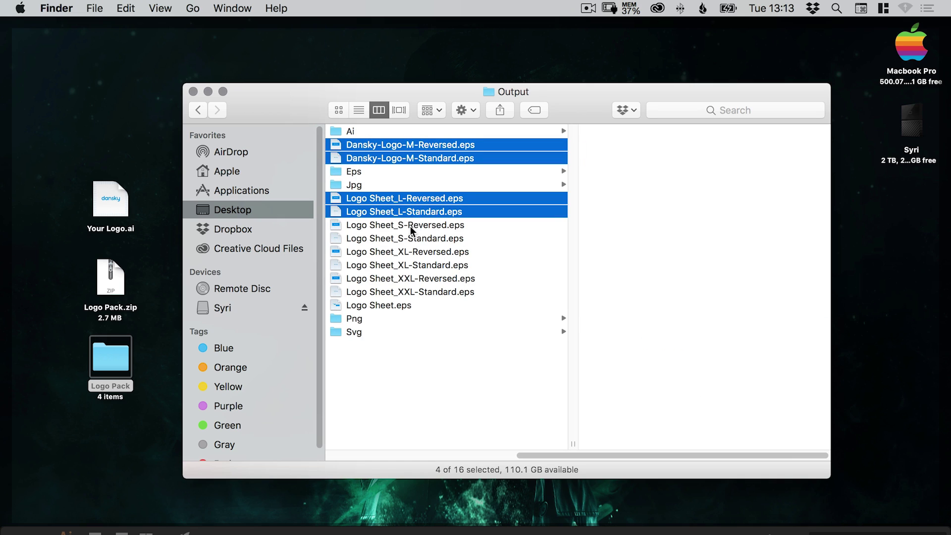
left_click(410, 228, "super")
left_click(402, 240, "super")
left_click(402, 251, "super")
left_click(401, 266, "super")
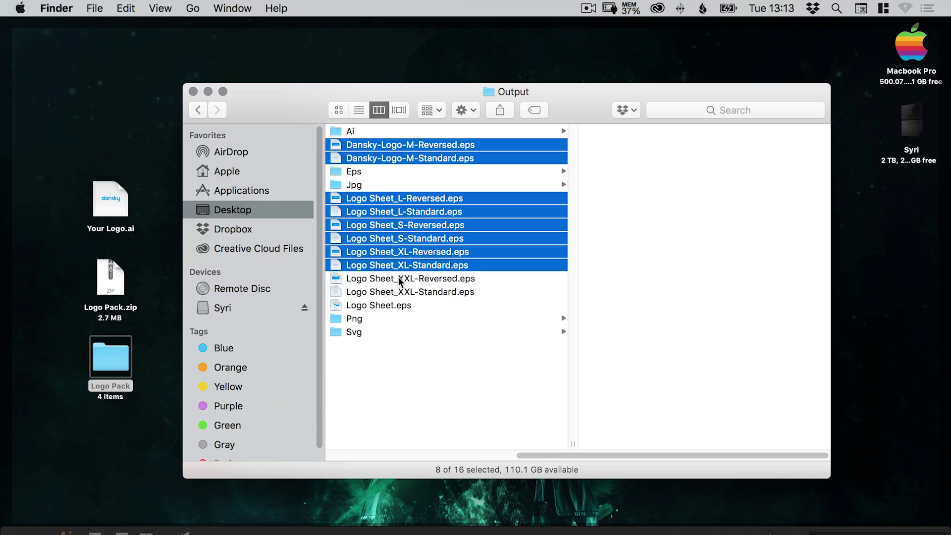
left_click(399, 280, "super")
left_click(396, 293, "super")
left_click(391, 305, "super")
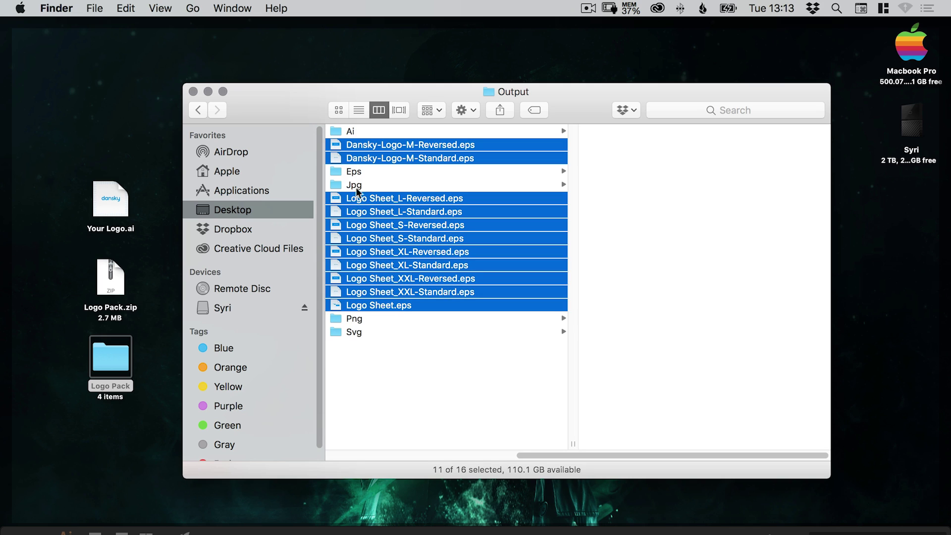
left_click_drag(356, 192, 355, 172)
left_click_drag(611, 454, 462, 439)
left_click(465, 162)
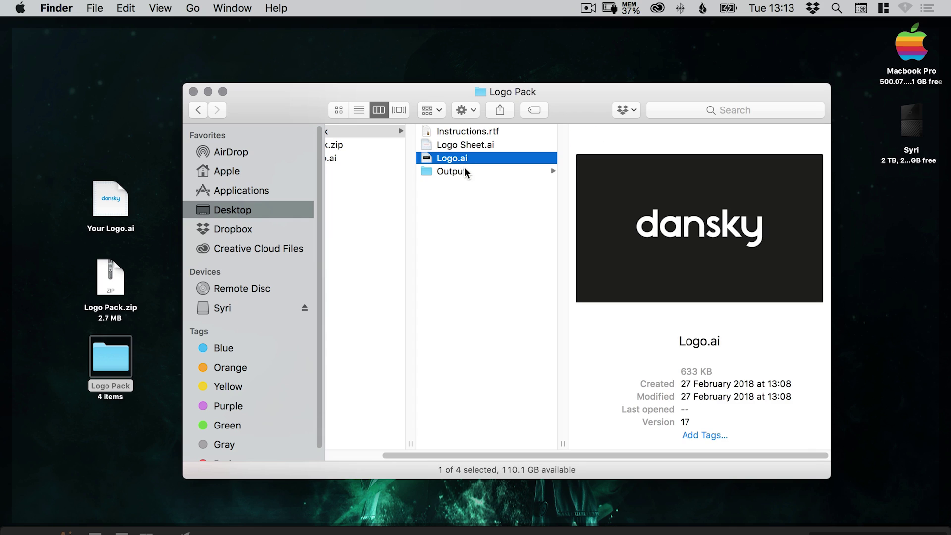
left_click(466, 172)
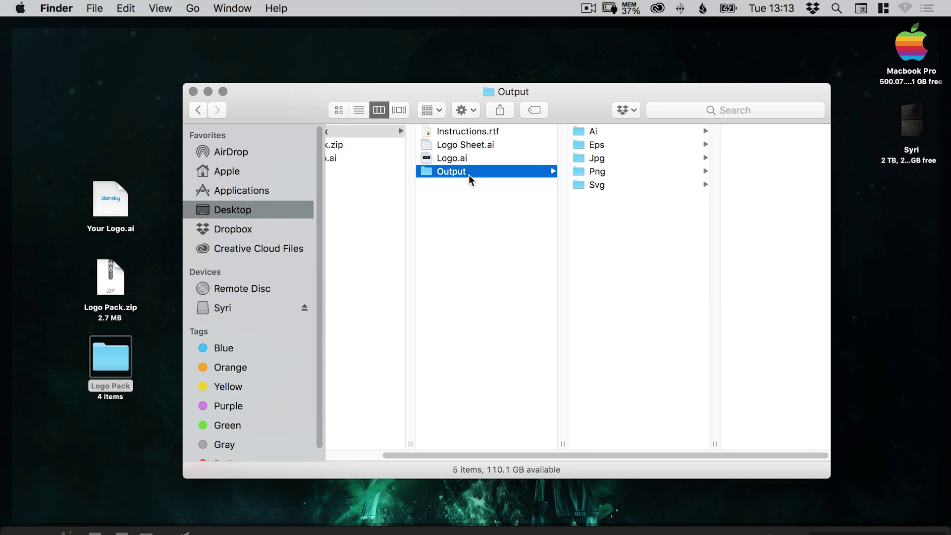
left_click(613, 157)
left_click(747, 131)
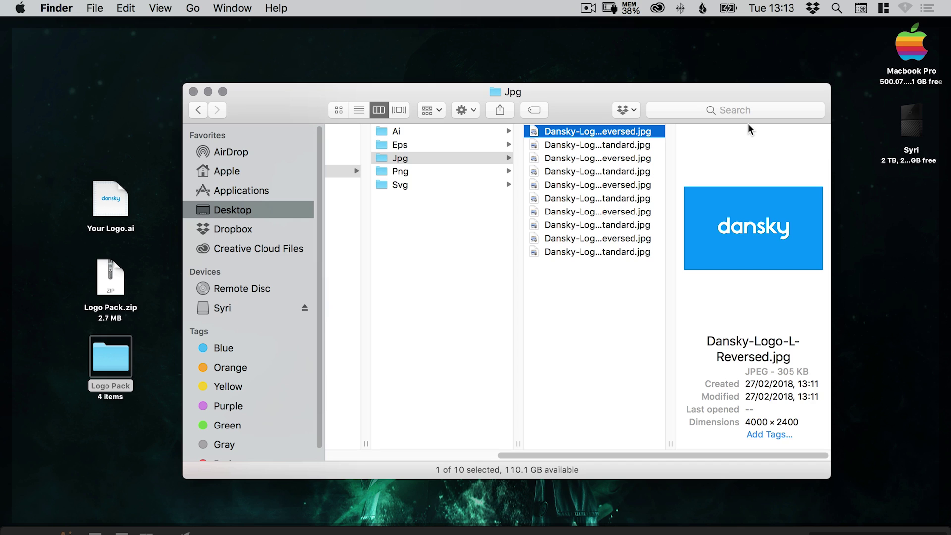
key("space")
key("space")
key("Down")
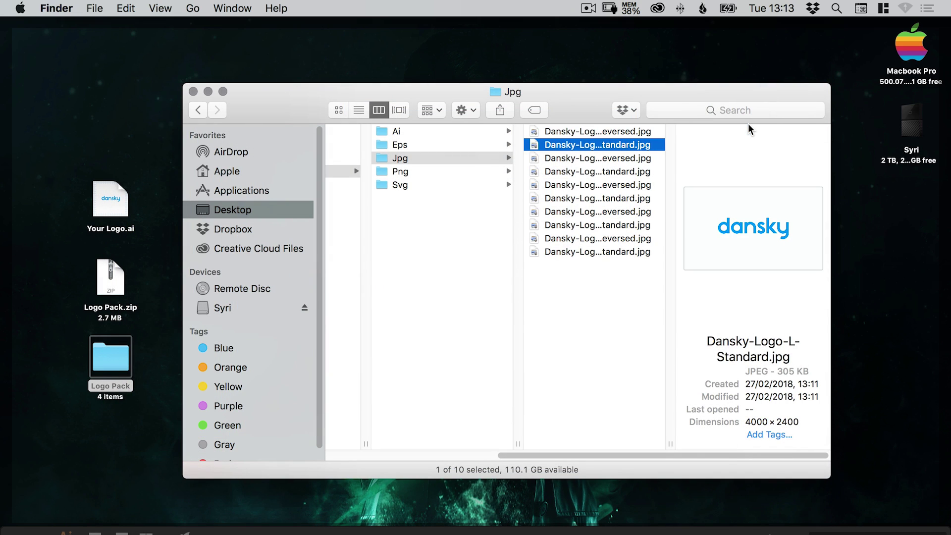
double_click(670, 444)
left_click(614, 158)
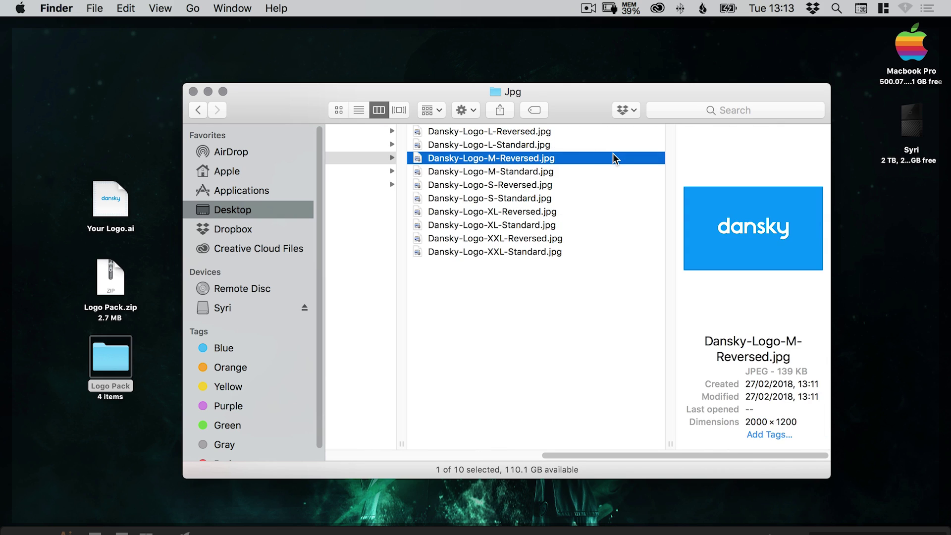
key("Down")
key("Down")
key("Down")
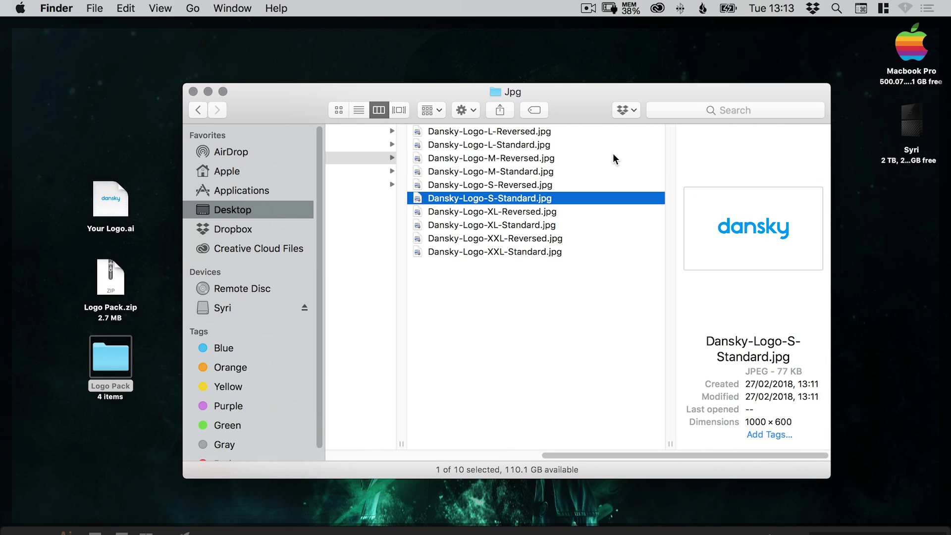
key("Down")
key("Up")
key("Up")
key("Up")
key("Up")
key("Up")
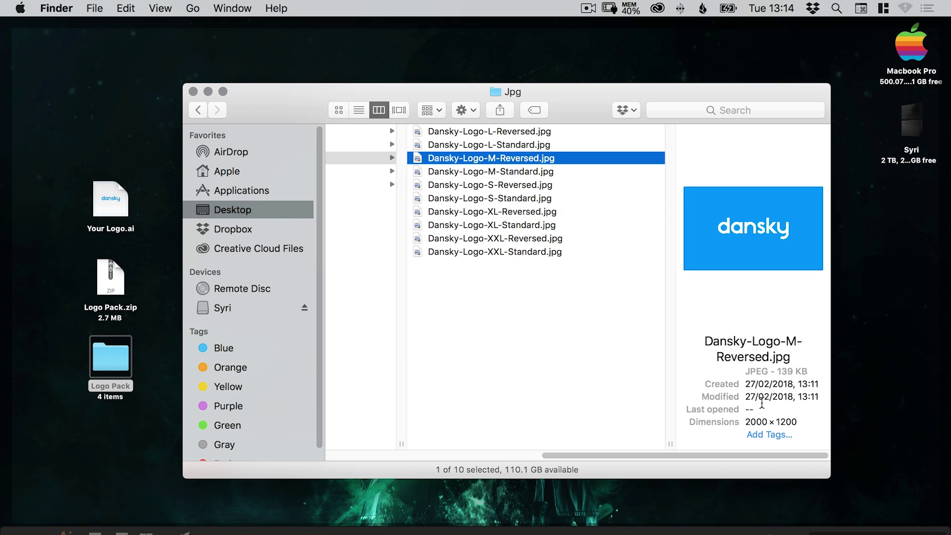
key("Down")
key("Down")
key("Down")
key("Down")
key("Down")
key("Down")
key("Down")
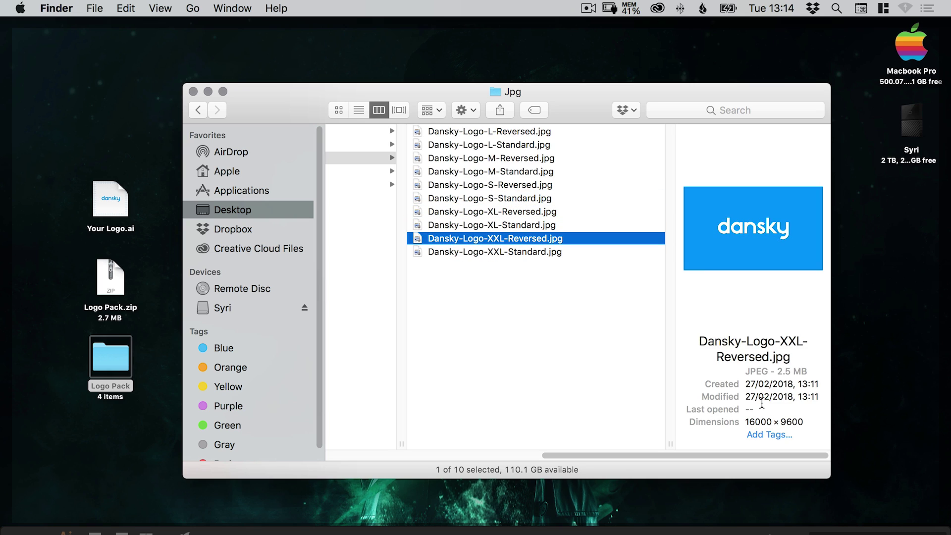
key("Up")
key("Up")
key("Up")
key("Up")
key("Up")
key("Up")
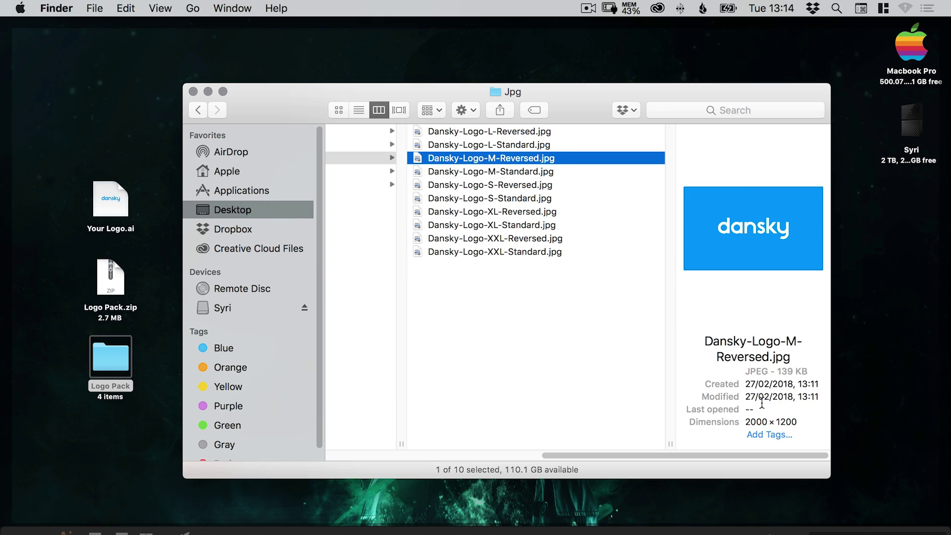
key("Up")
key("Up")
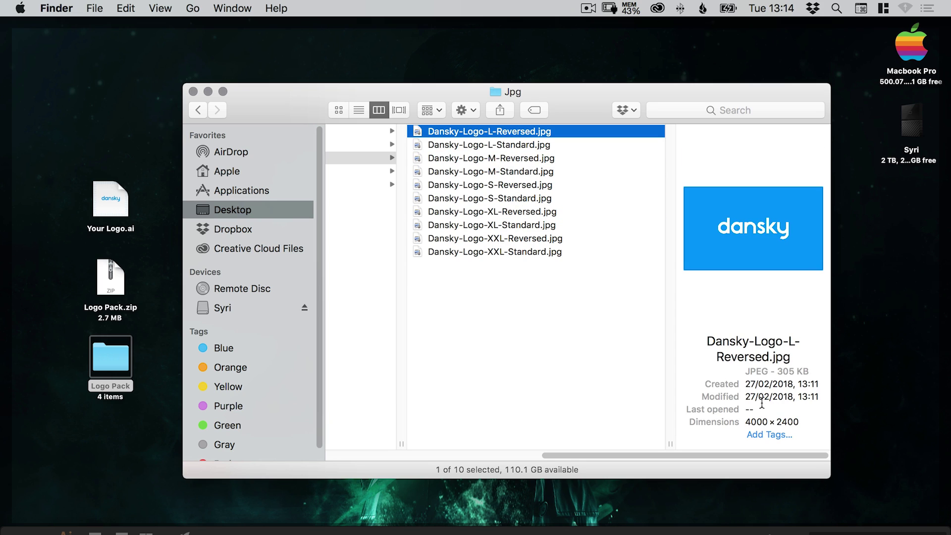
Preview the M, S and XL Dansky PNGs in Png, then move via Svg up to Ai.
key("Left")
key("Down")
key("Right")
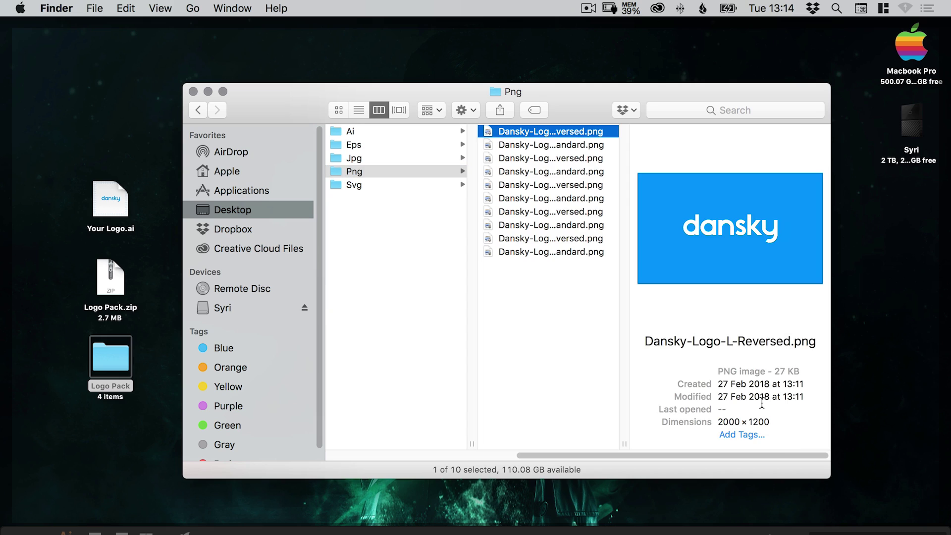
key("Down")
key("Down")
key("Down")
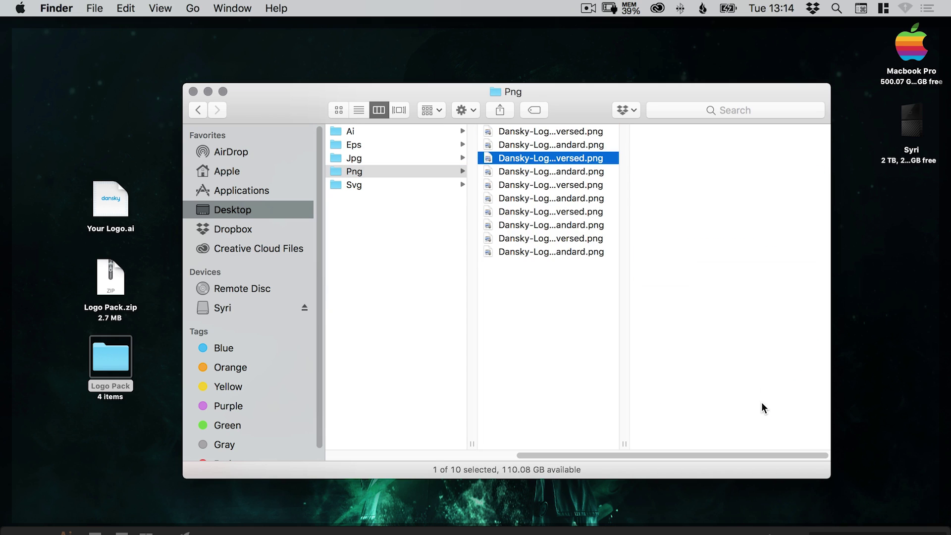
key("Down")
key("Down")
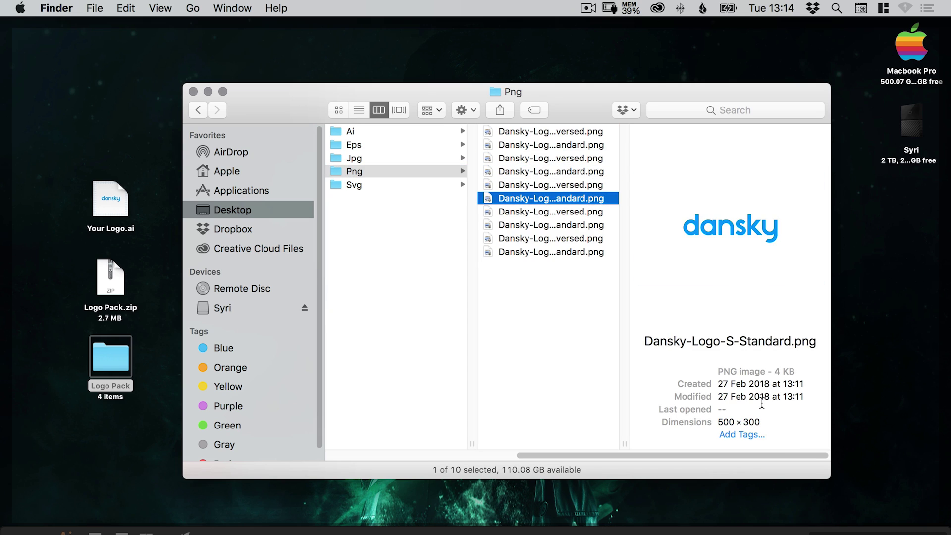
key("Up")
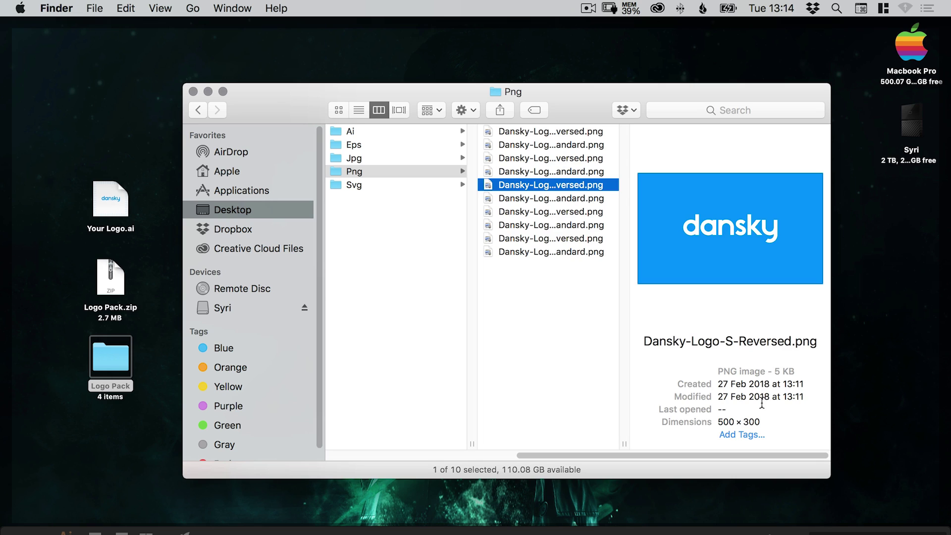
key("Down")
key("Down")
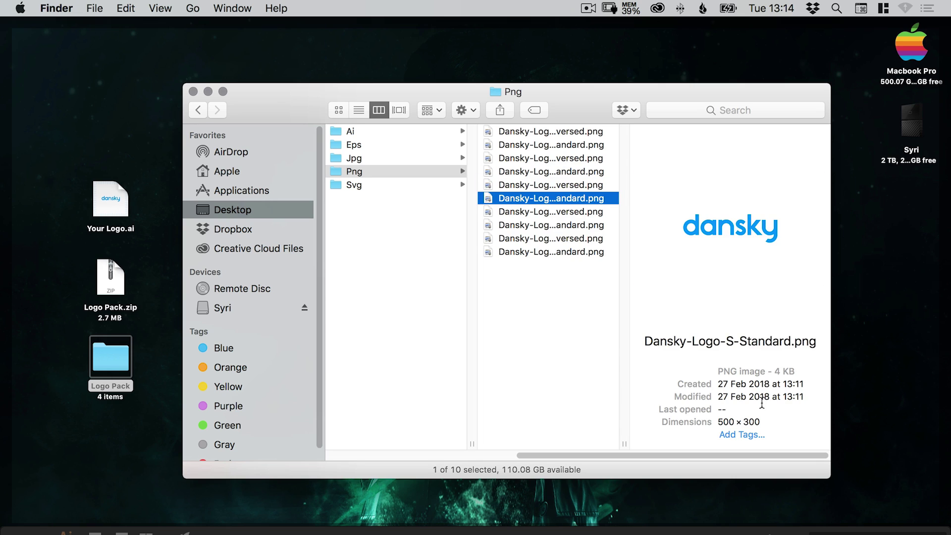
key("Up")
key("Left")
key("Down")
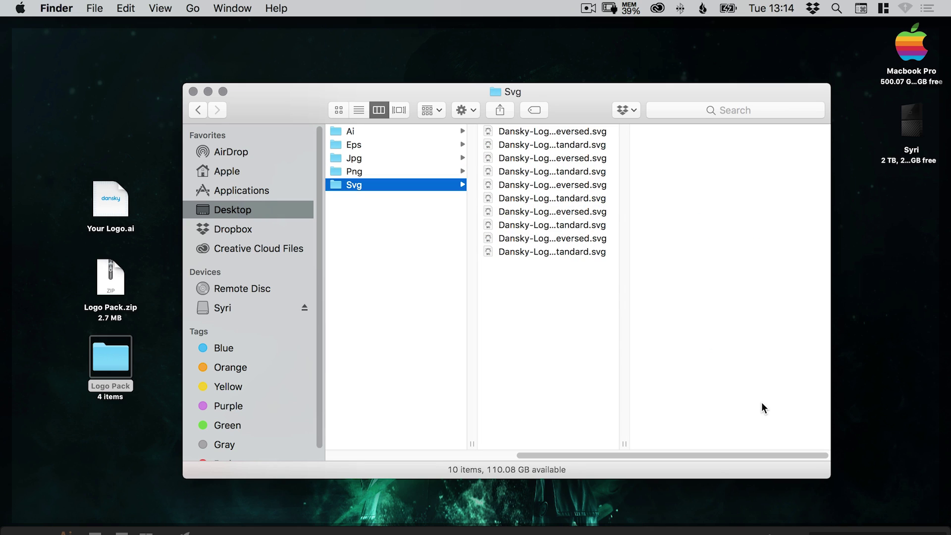
key("Up")
key("Up")
key("Up")
key("Up")
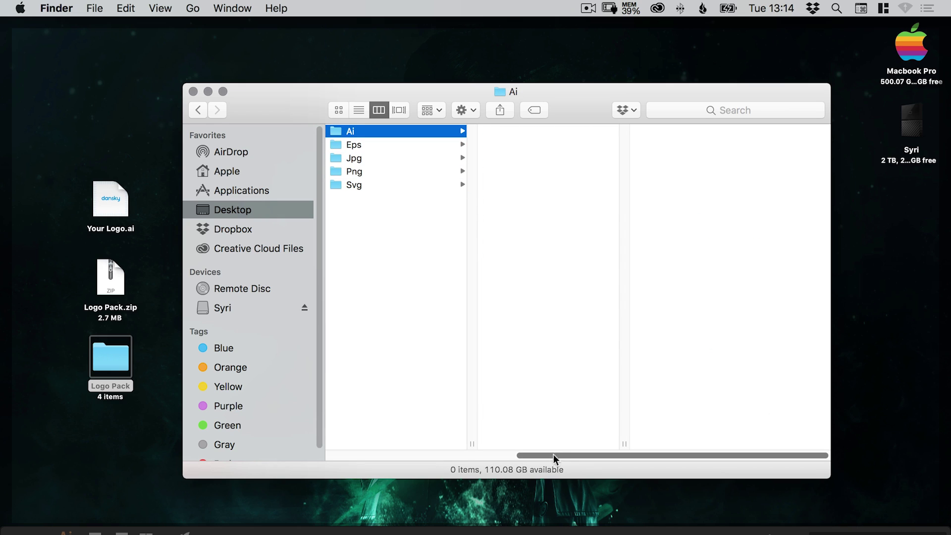
Compress the Ai, Eps, Jpg, Png and Svg folders and rename Archive.zip to 'Client Final Logos'.
left_click_drag(554, 454, 519, 453)
left_click_drag(437, 226, 435, 117)
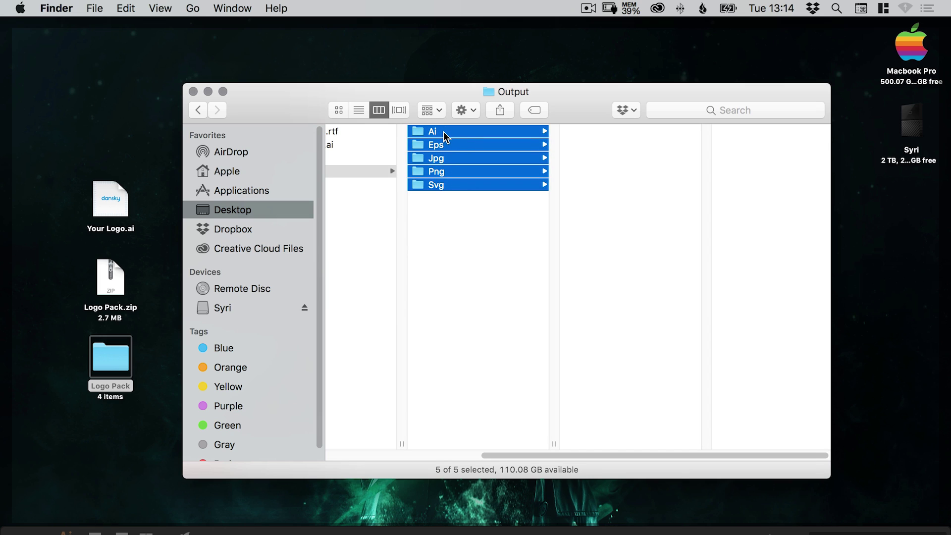
right_click(444, 135)
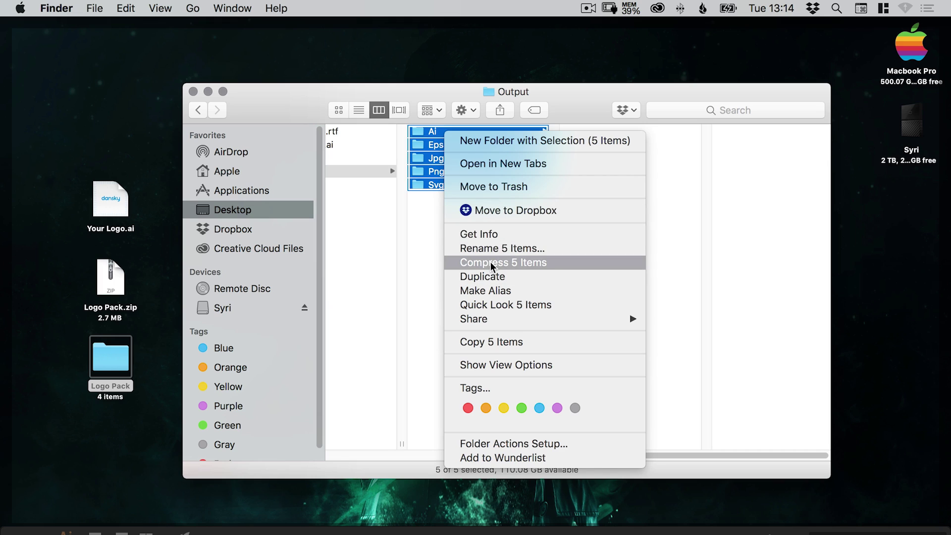
left_click(545, 263)
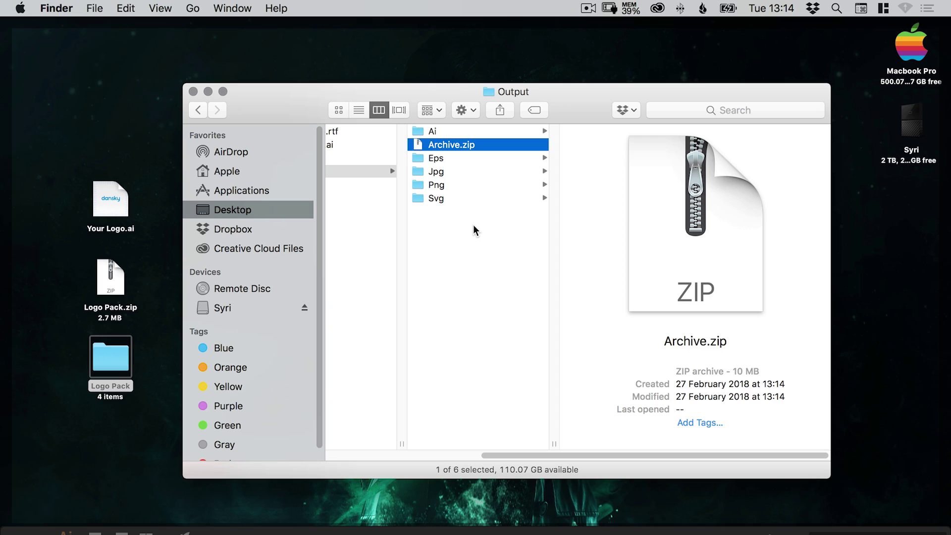
key("Return")
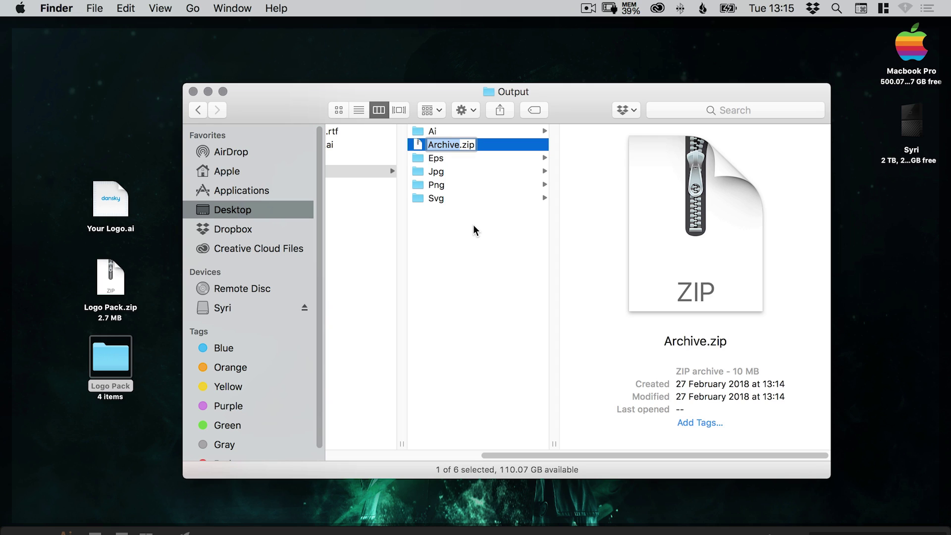
type("Client Final Logos")
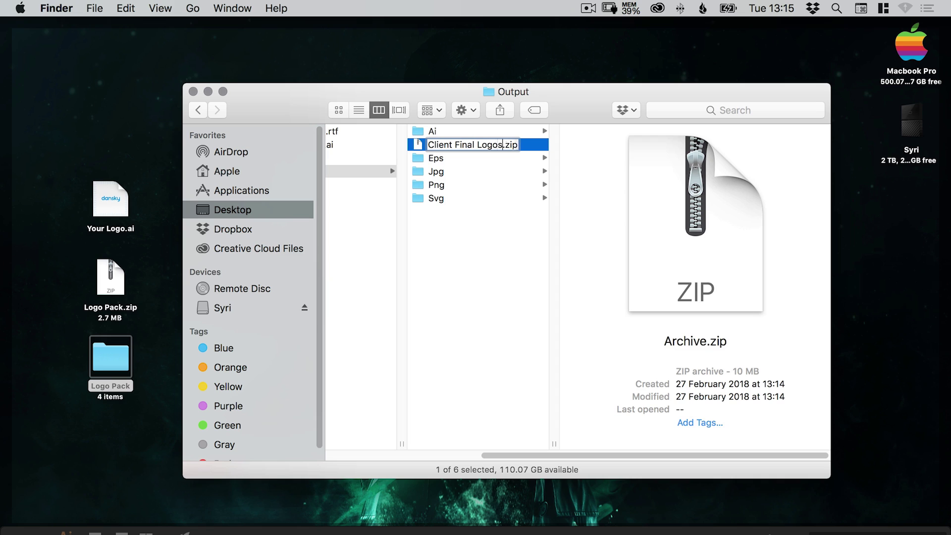
key("Return")
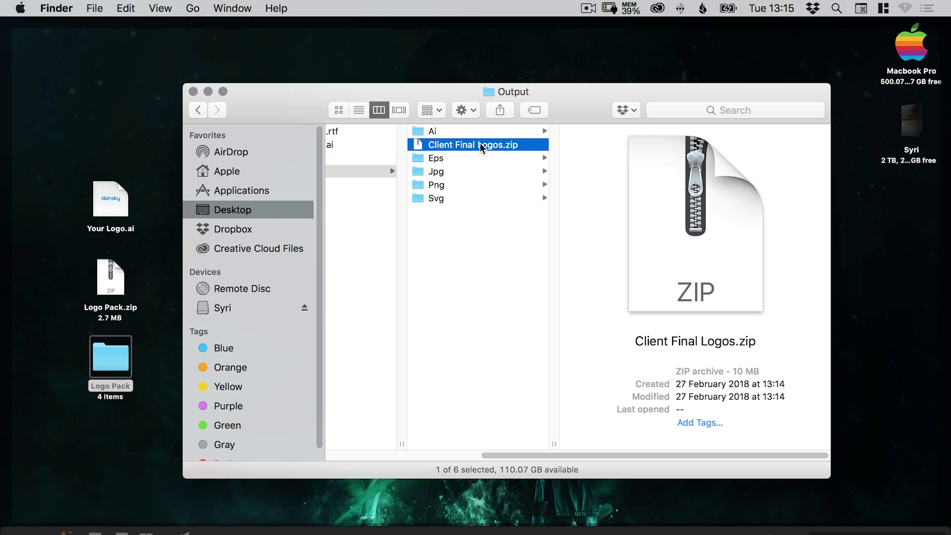
Move Client Final Logos.zip to the desktop, unzip it, and open the resulting folder.
left_click_drag(462, 144, 475, 293)
key("super+n")
double_click(475, 294)
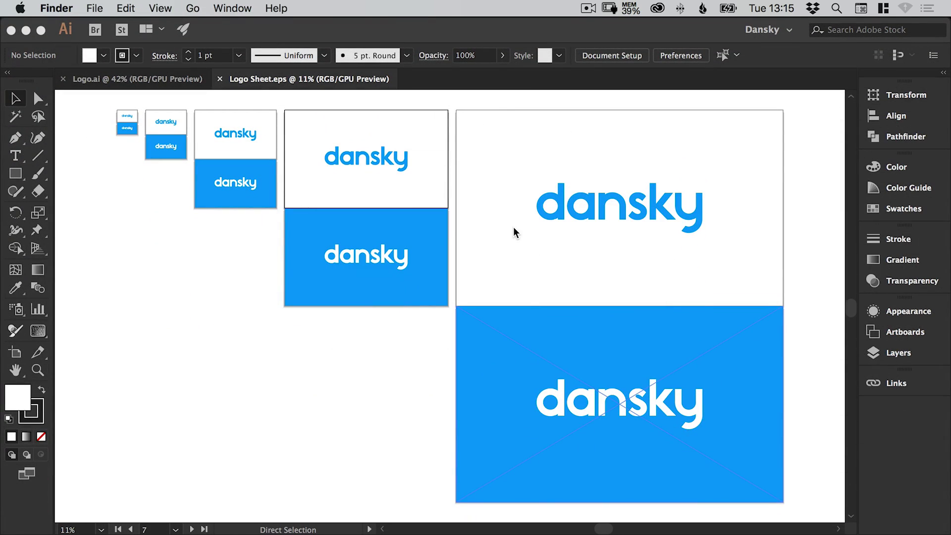
key("F11")
double_click(503, 221)
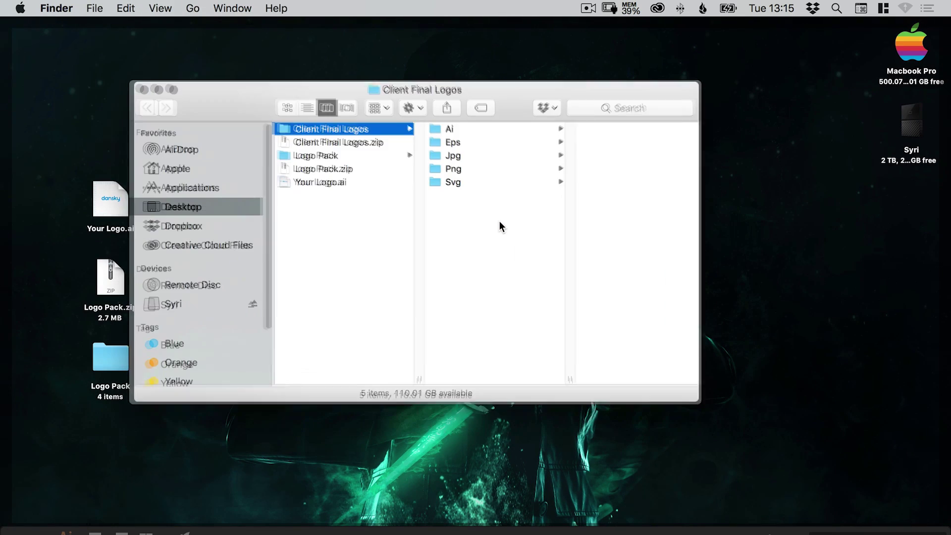
Browse the extracted Ai, Eps, Jpg and Svg subfolders to confirm their contents.
left_click(473, 130)
left_click(480, 141)
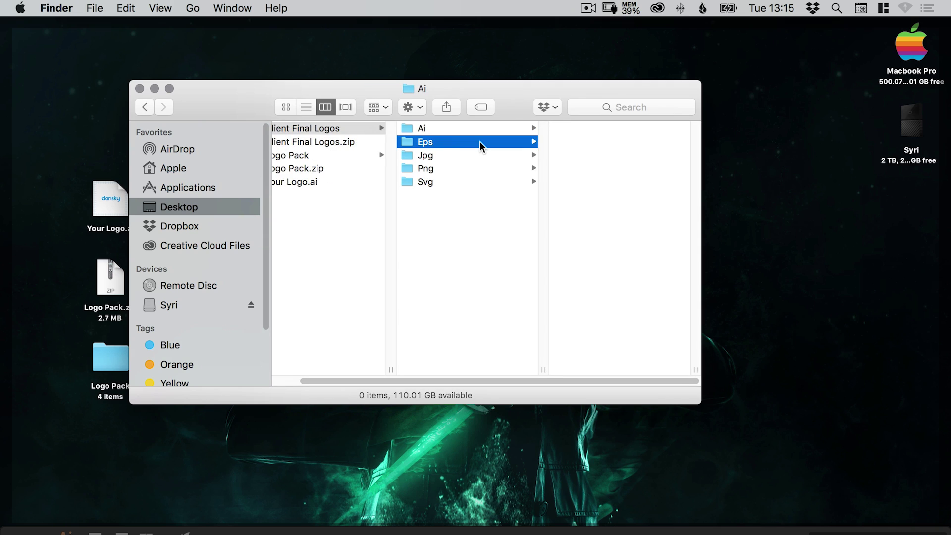
left_click(478, 130)
left_click(468, 143)
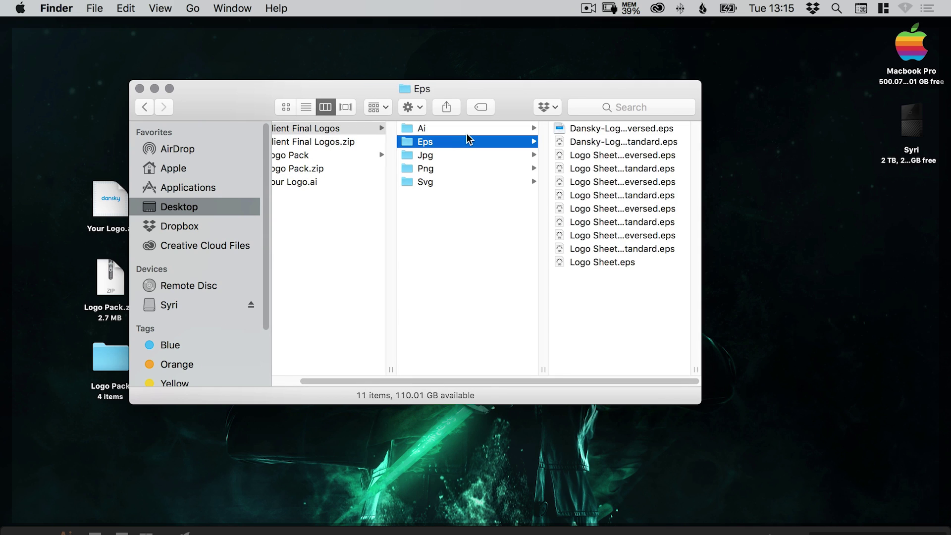
key("Down")
key("Down")
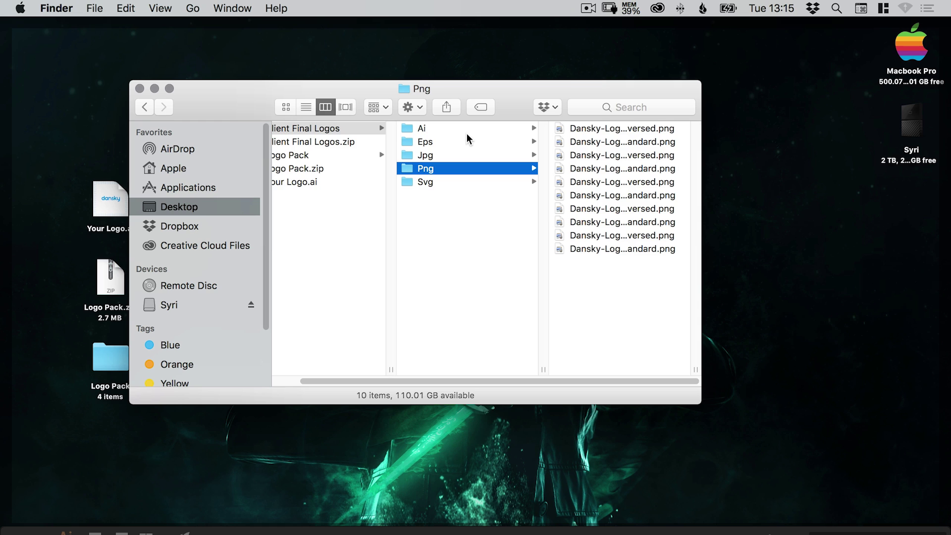
key("Down")
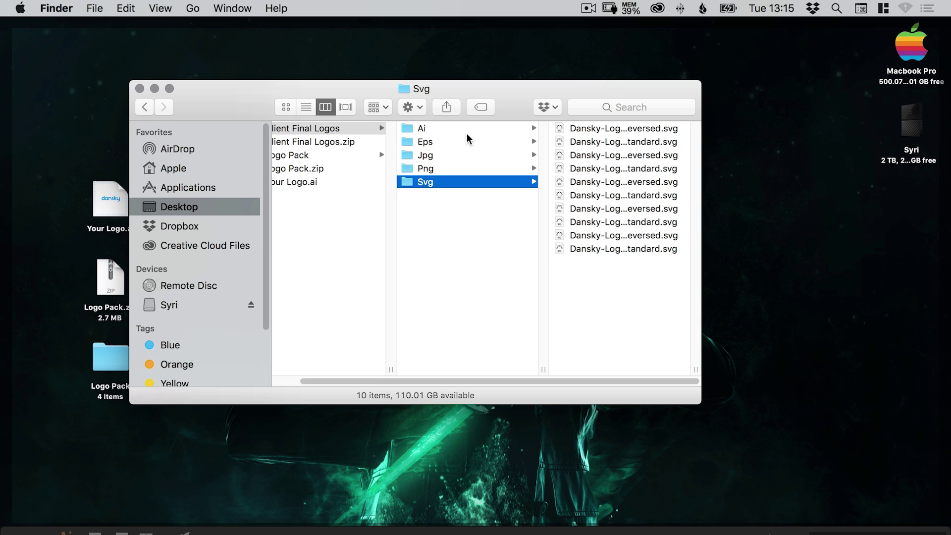
key("Up")
key("Up")
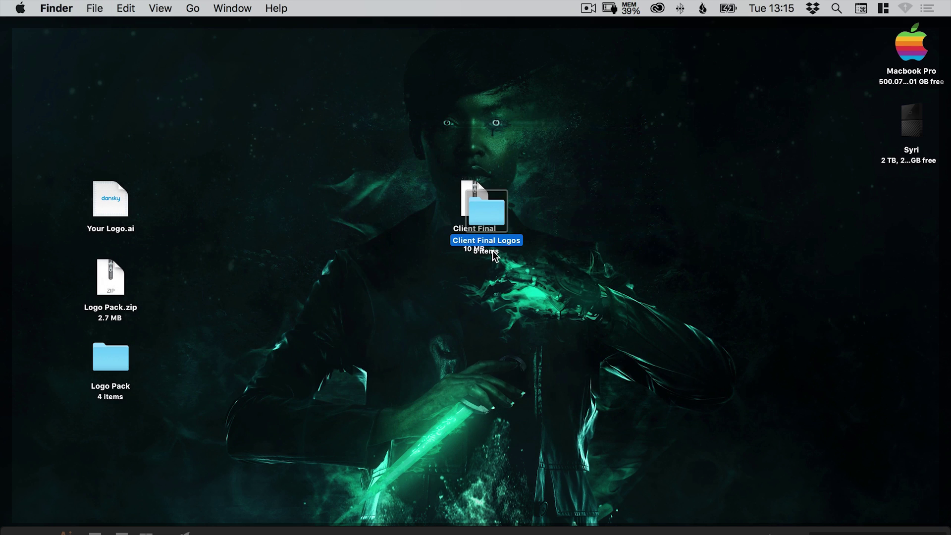